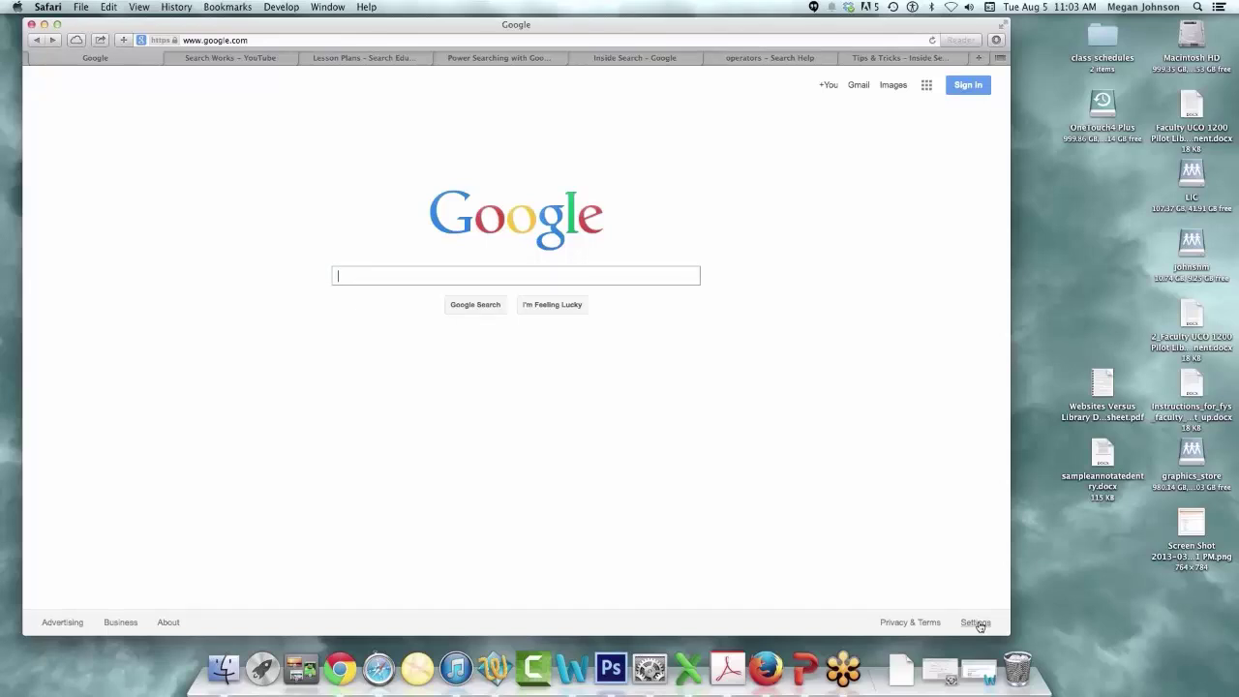
Step: Open Google's Search Help Center from the home page and expand its Basics topics
left_click(975, 624)
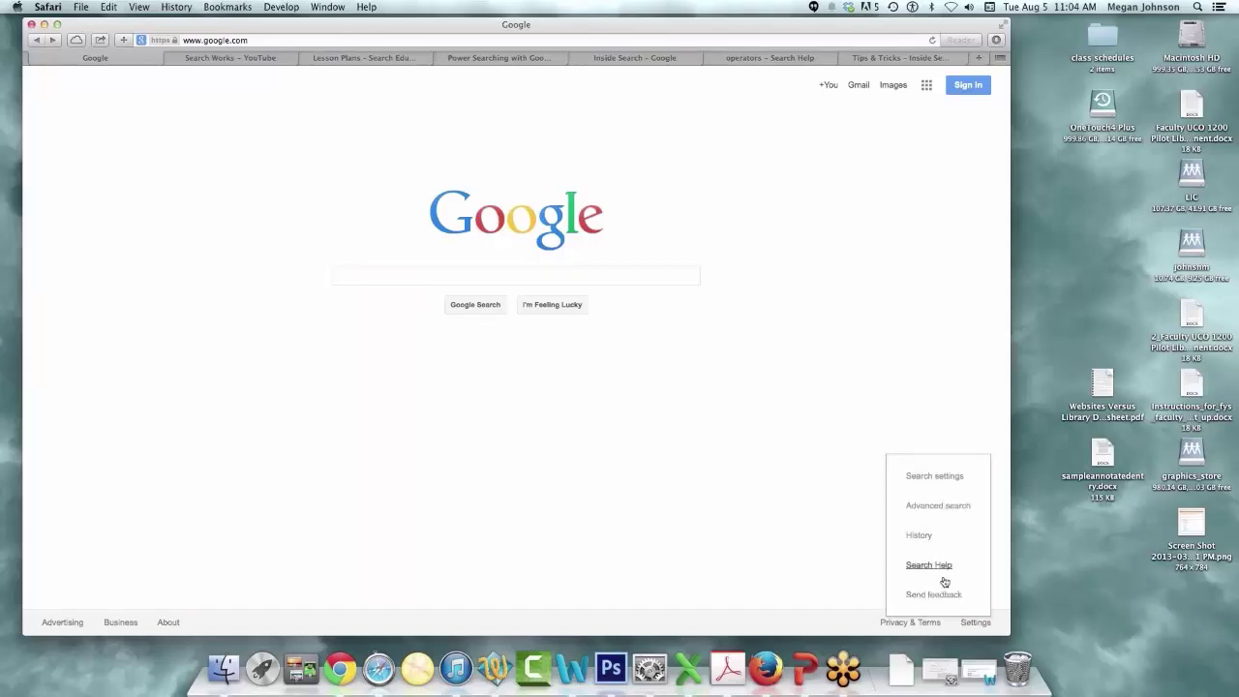
left_click(944, 577)
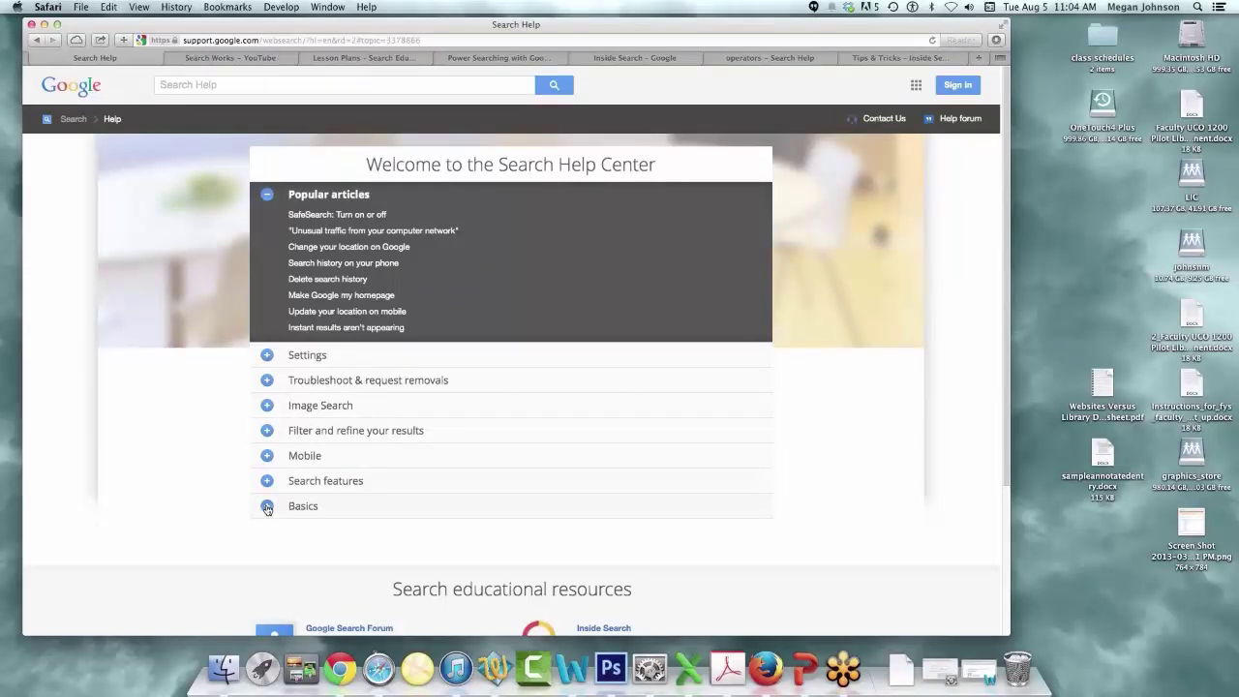
left_click(268, 508)
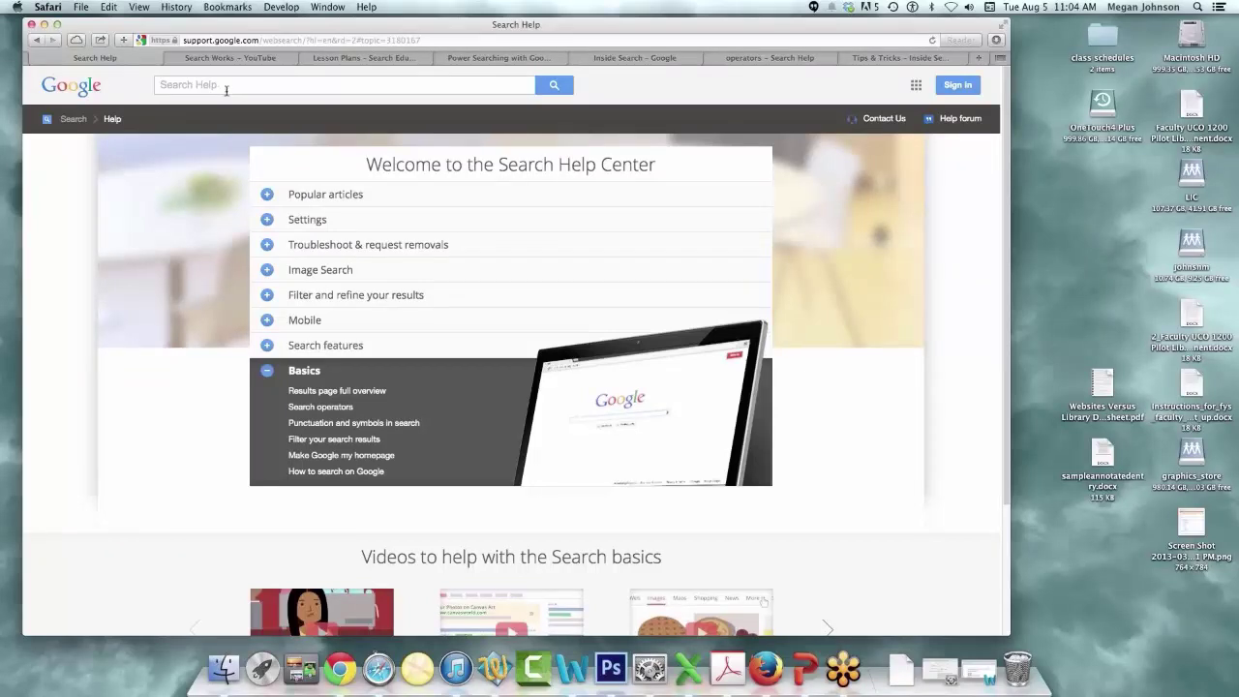
Step: Go back to the google.com home page
left_click(280, 42)
type("google.com")
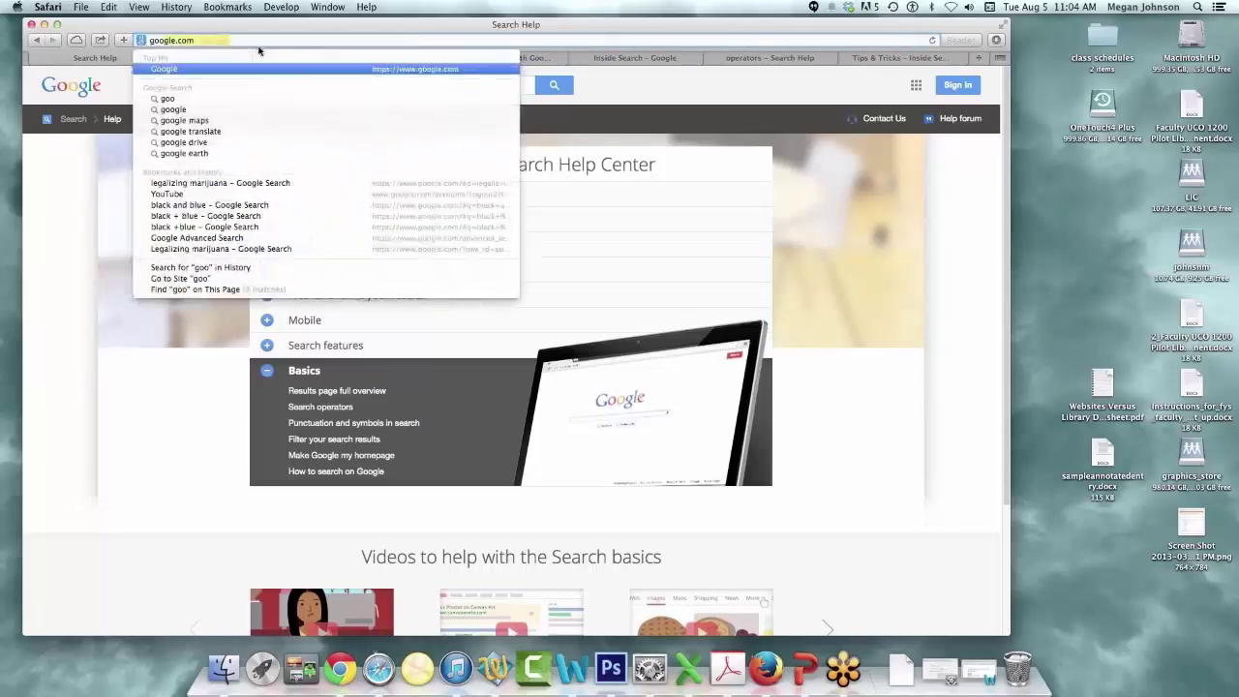
key("Return")
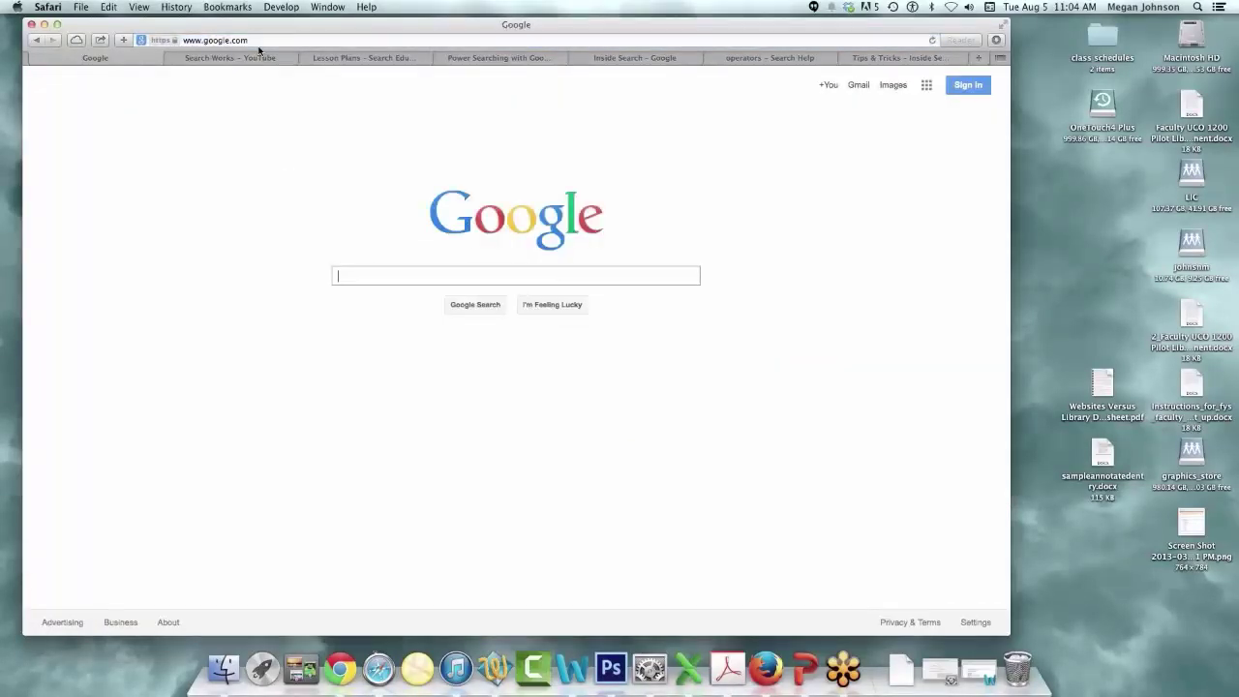
Step: View the home page's Settings options, and check the page footer with the browser window narrowed and widened again
left_click(977, 627)
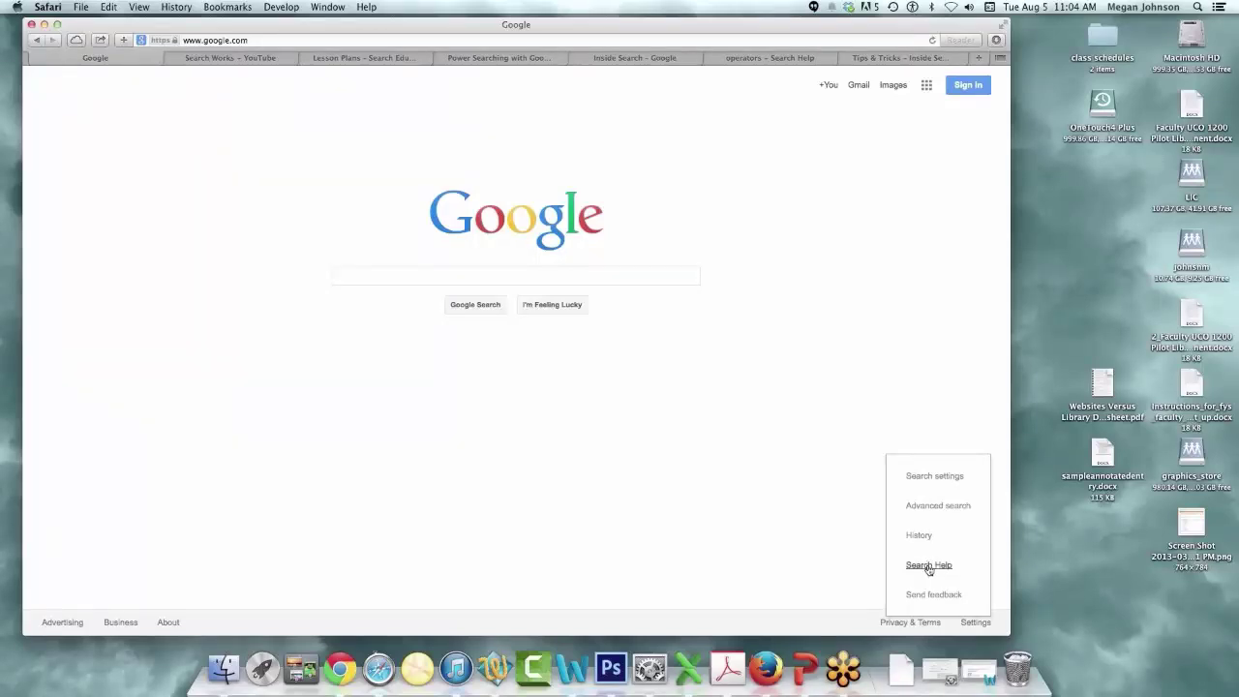
left_click(526, 278)
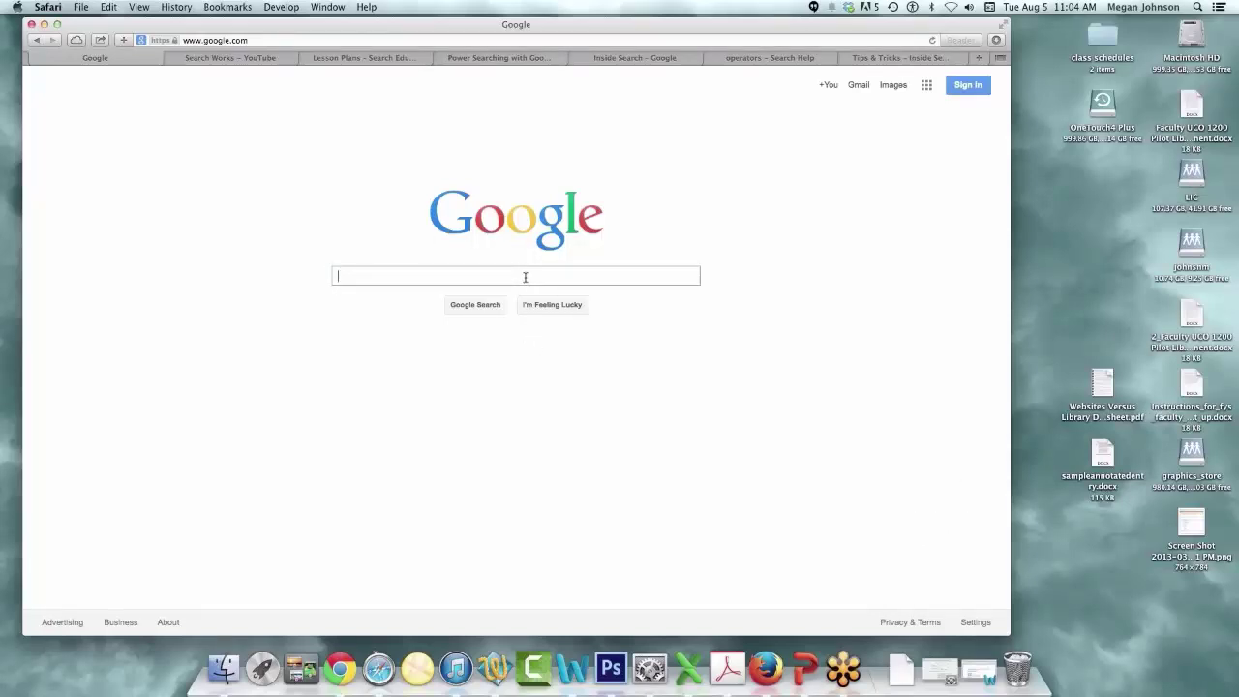
left_click_drag(1009, 307, 598, 291)
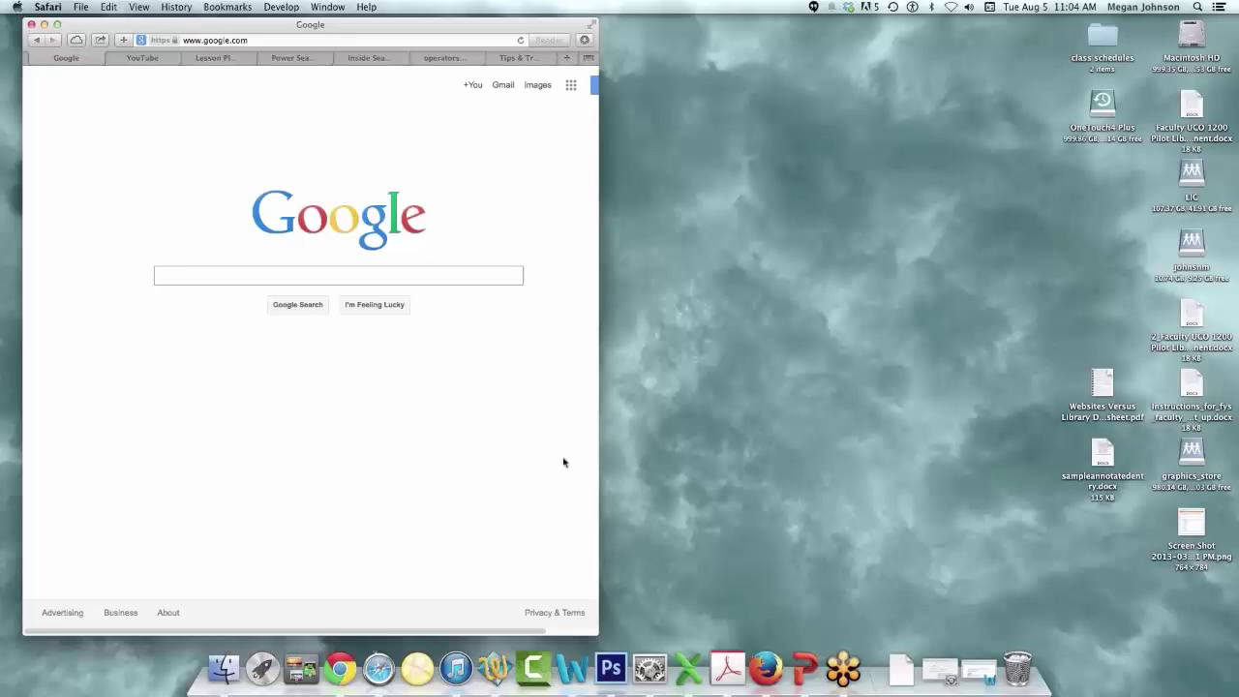
left_click_drag(599, 467, 1021, 478)
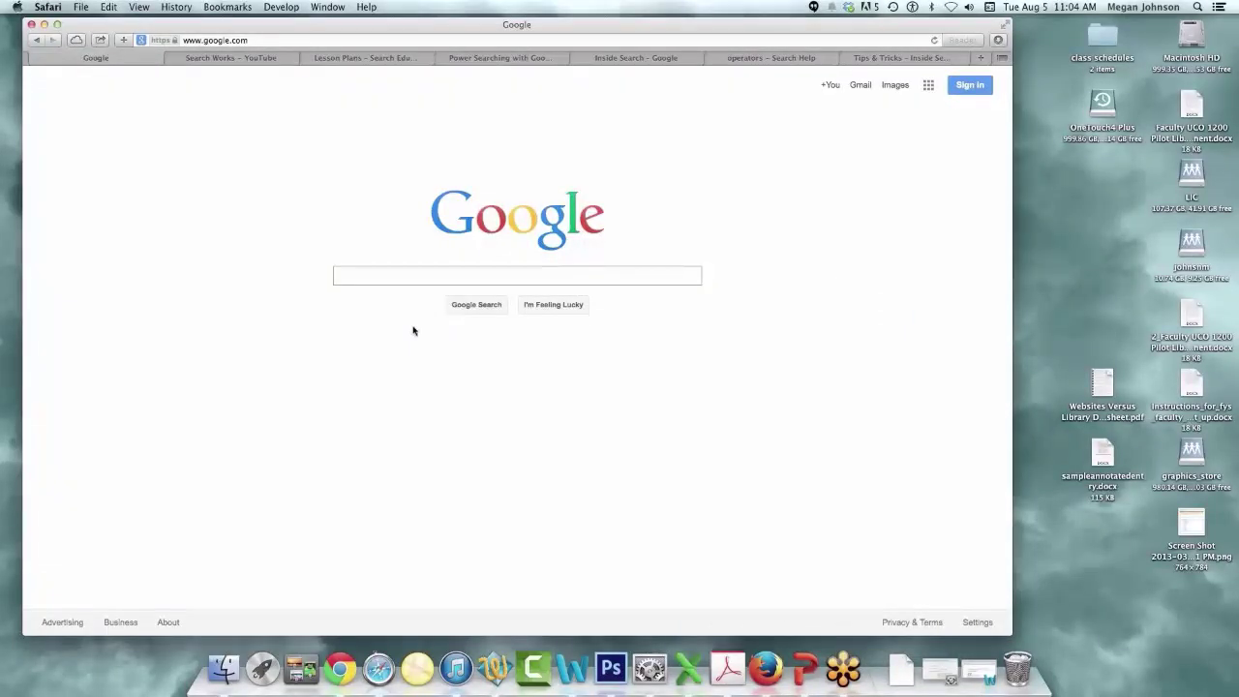
Step: Search Google for "blue and black"
type("blu")
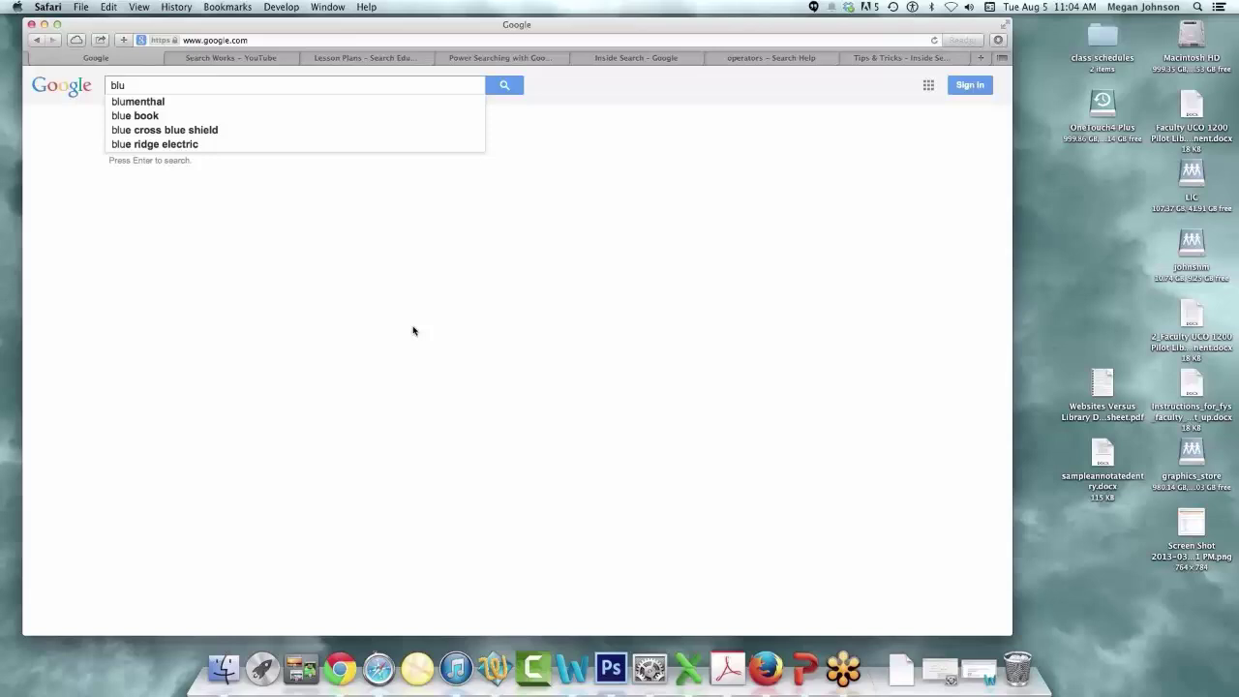
type("e and bla")
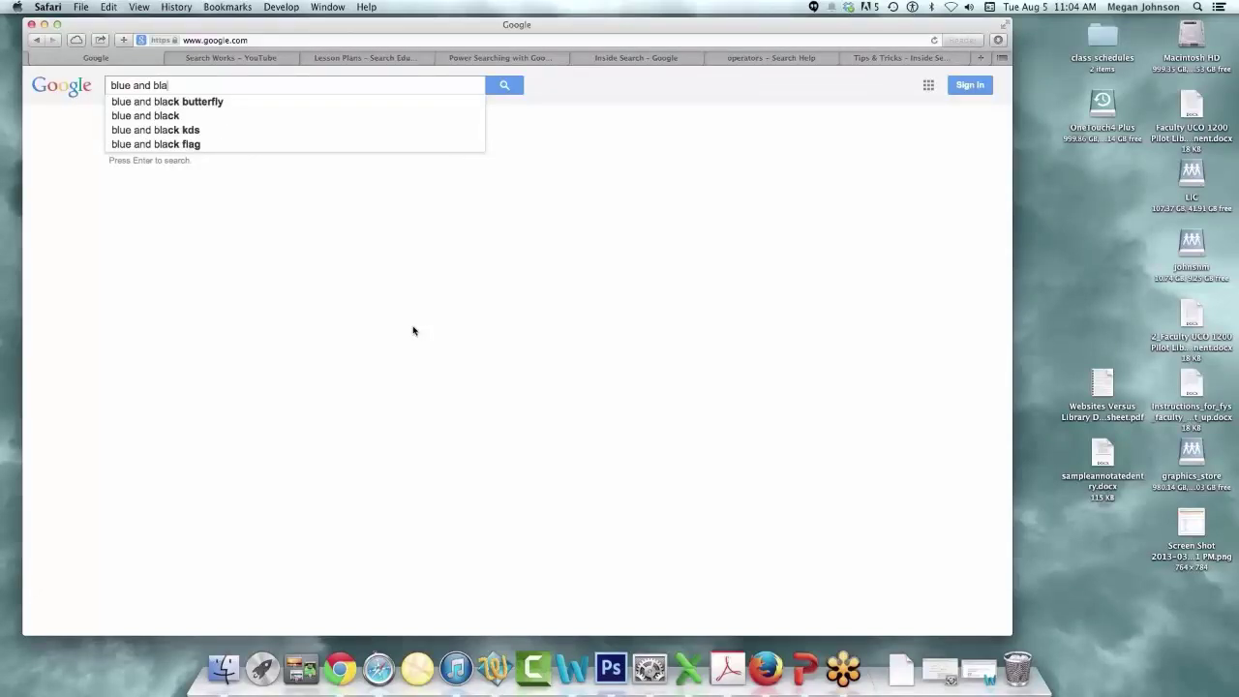
type("ck")
key("Return")
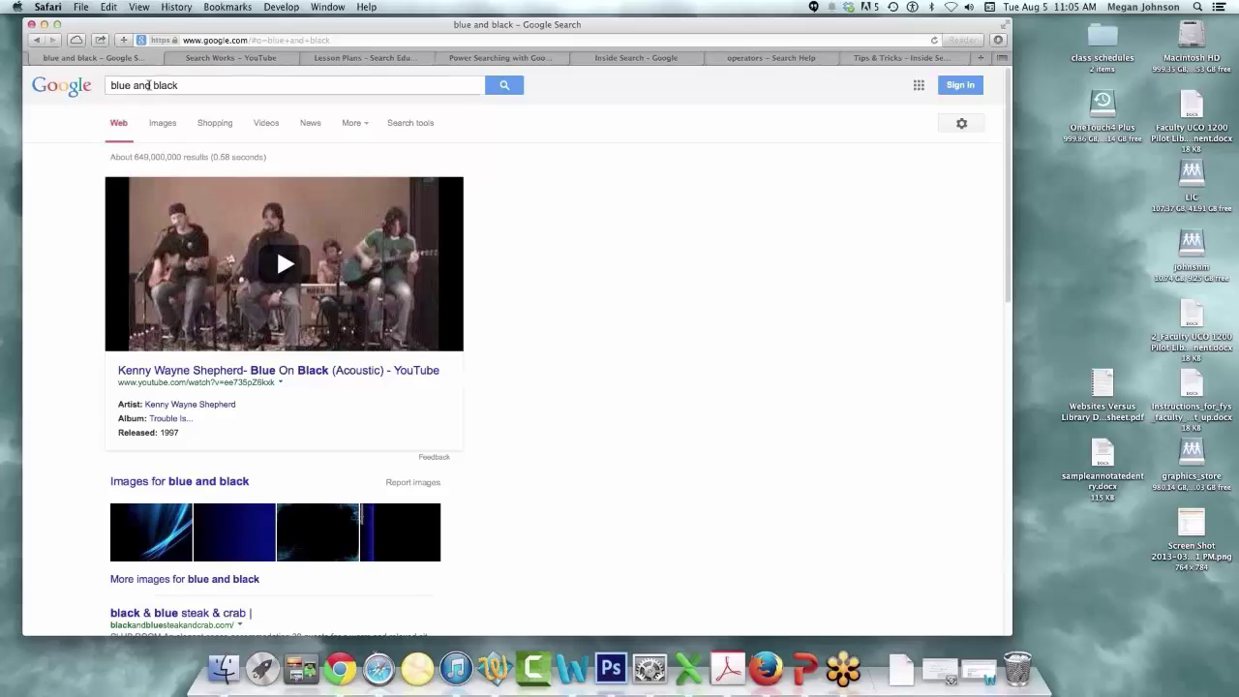
Step: Reverse the word order of the query and search for "black and blue"
left_click_drag(153, 85, 84, 90)
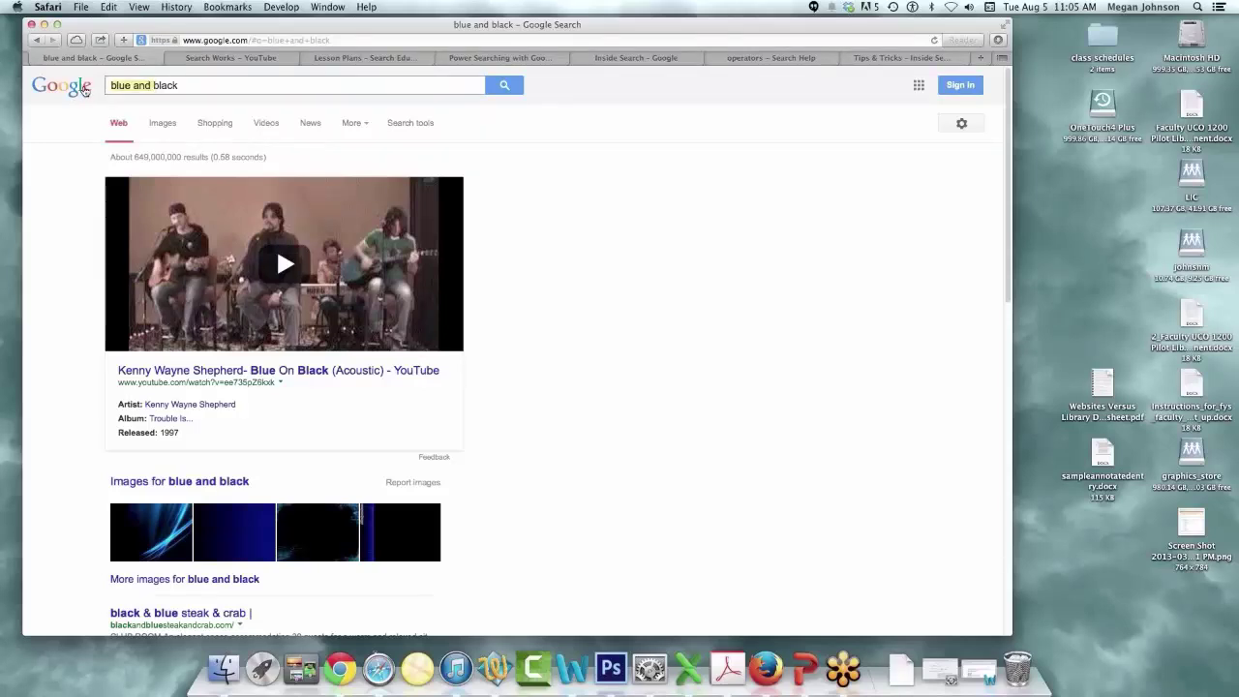
key("BackSpace")
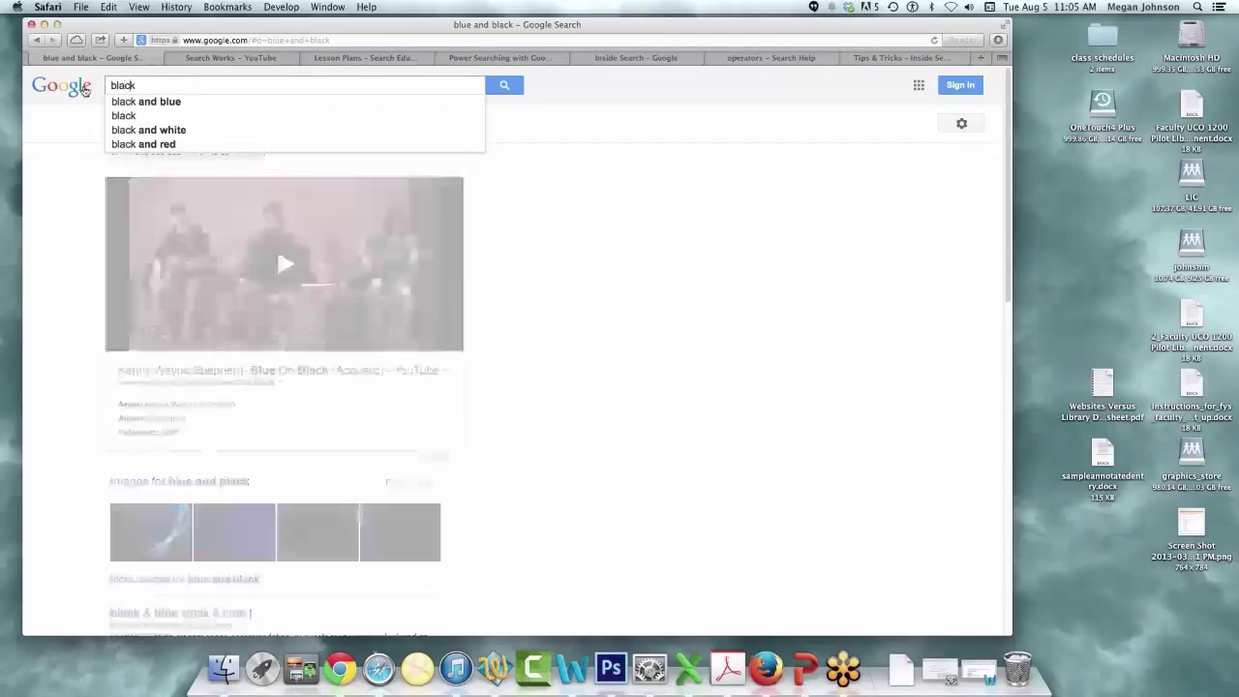
type("and bl")
type("ue")
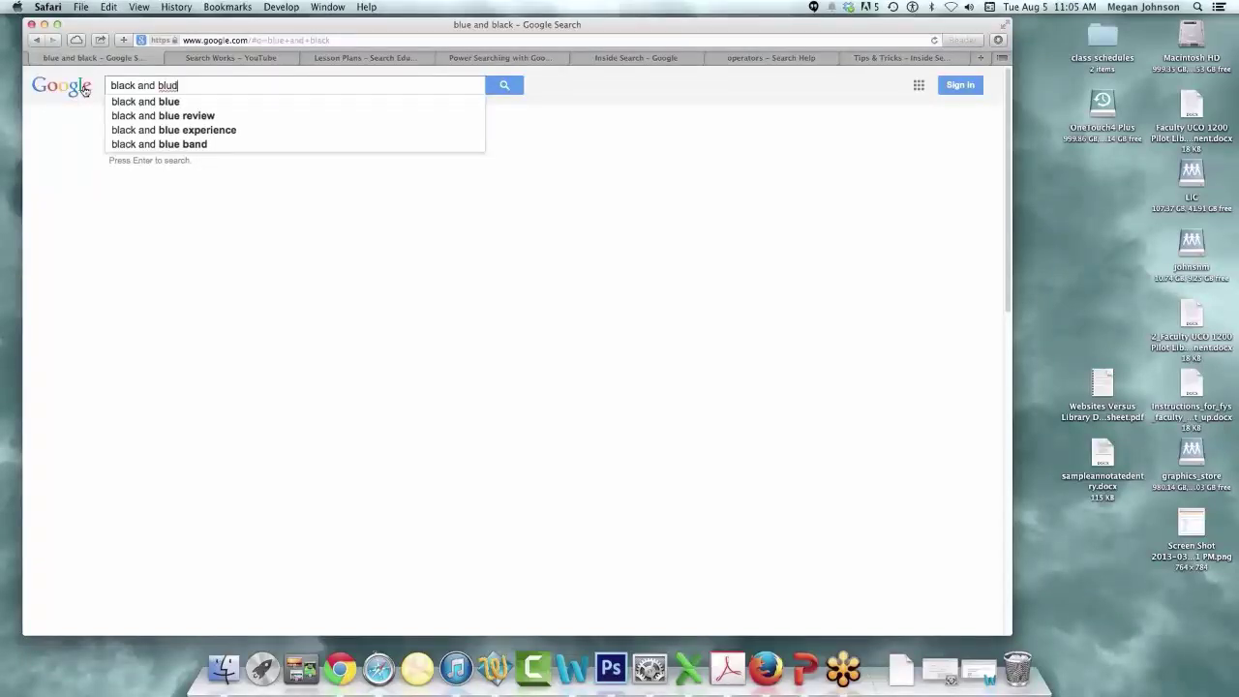
key("Return")
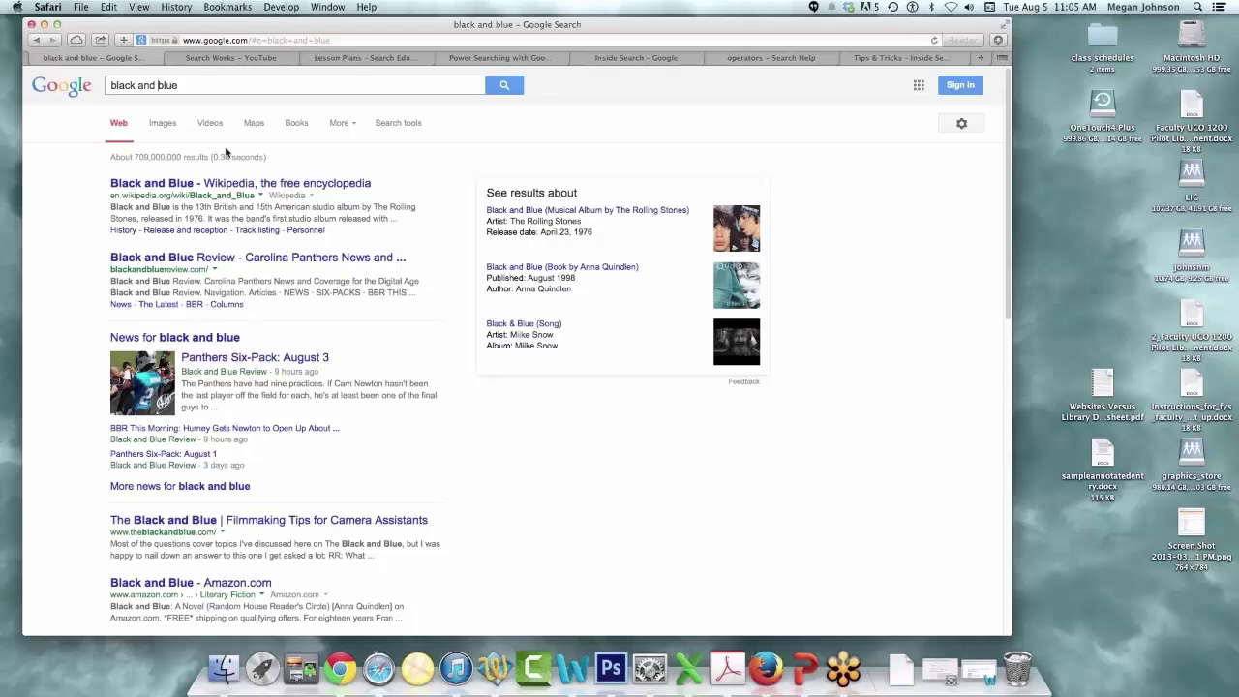
Step: Replace "and" with a minus operator and search for "black -blue" to exclude blue from the results
key("BackSpace")
key("BackSpace")
key("BackSpace")
key("BackSpace")
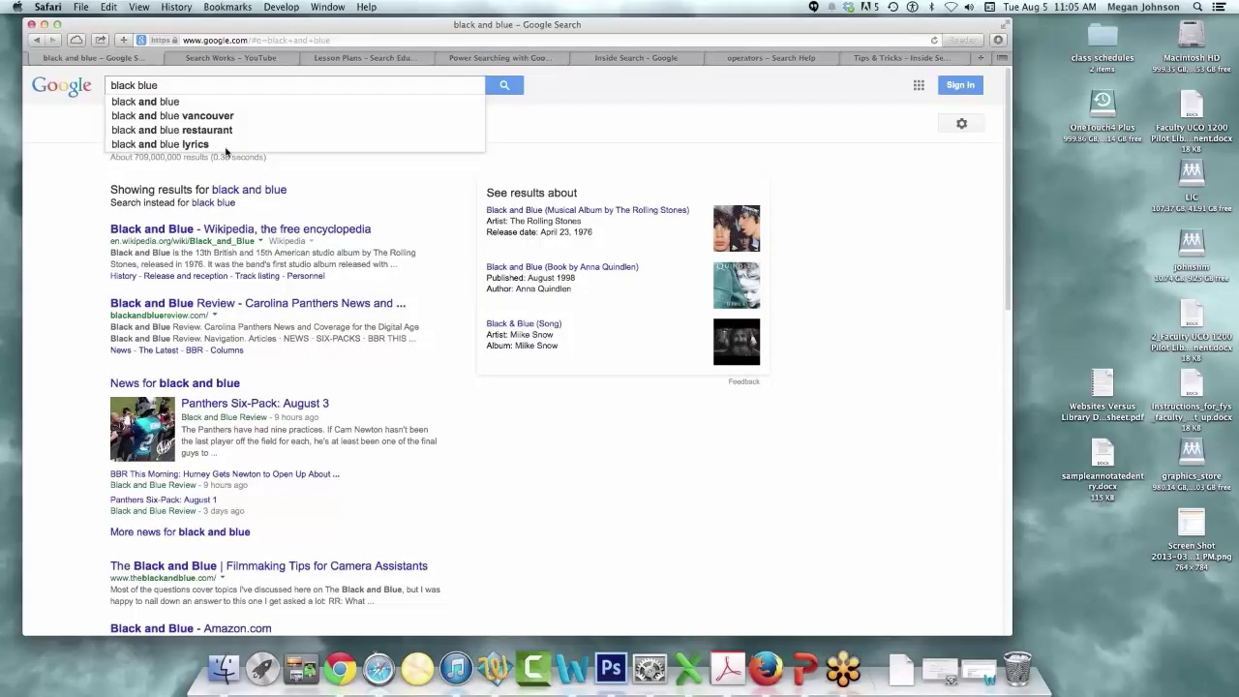
type("-")
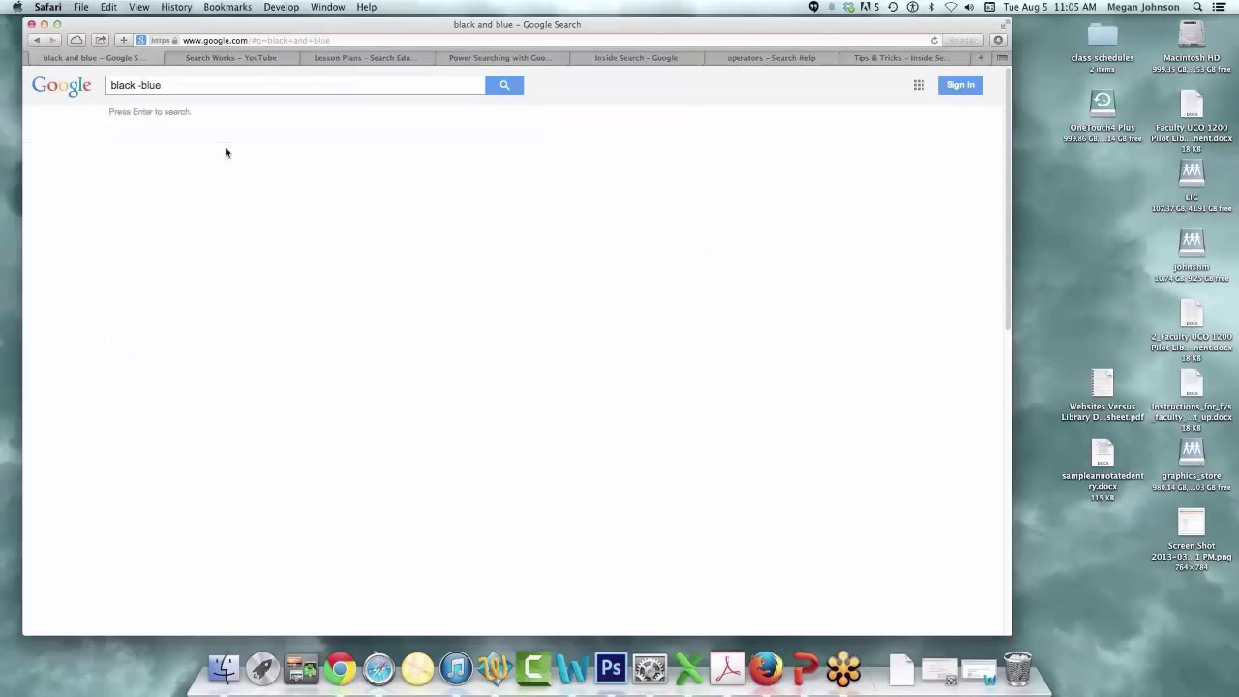
key("Return")
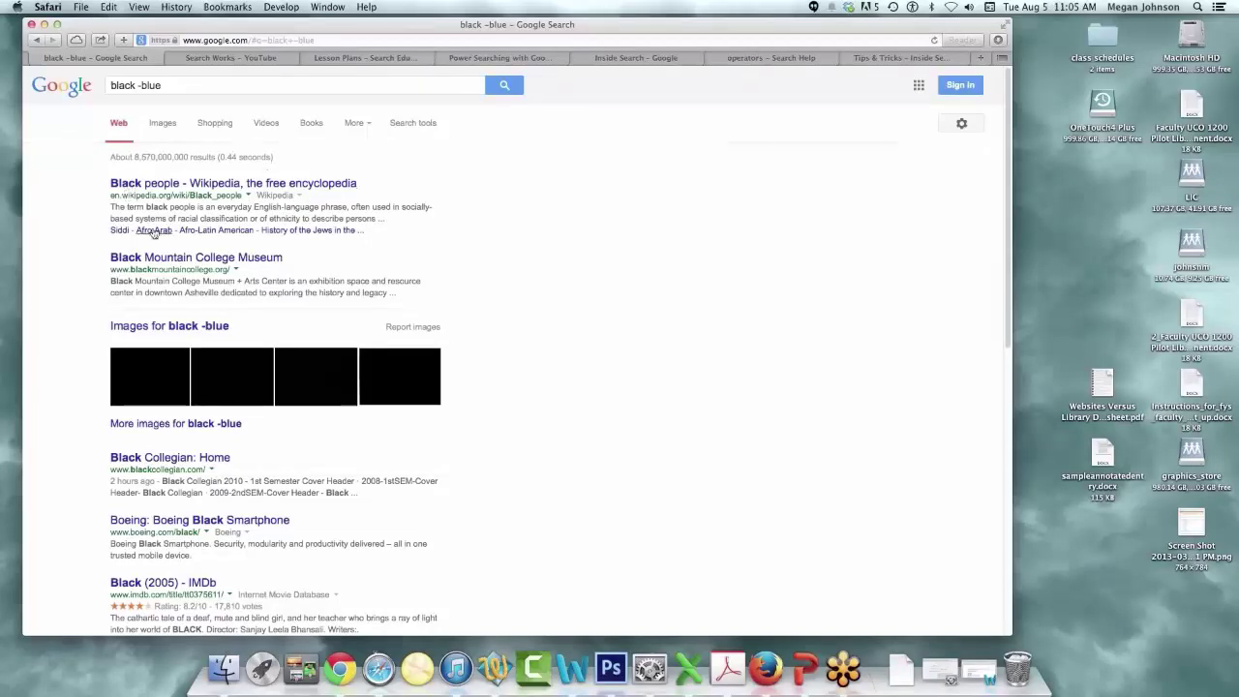
Step: Replace the minus operator with a plus and search for "black +blue"
left_click(141, 93)
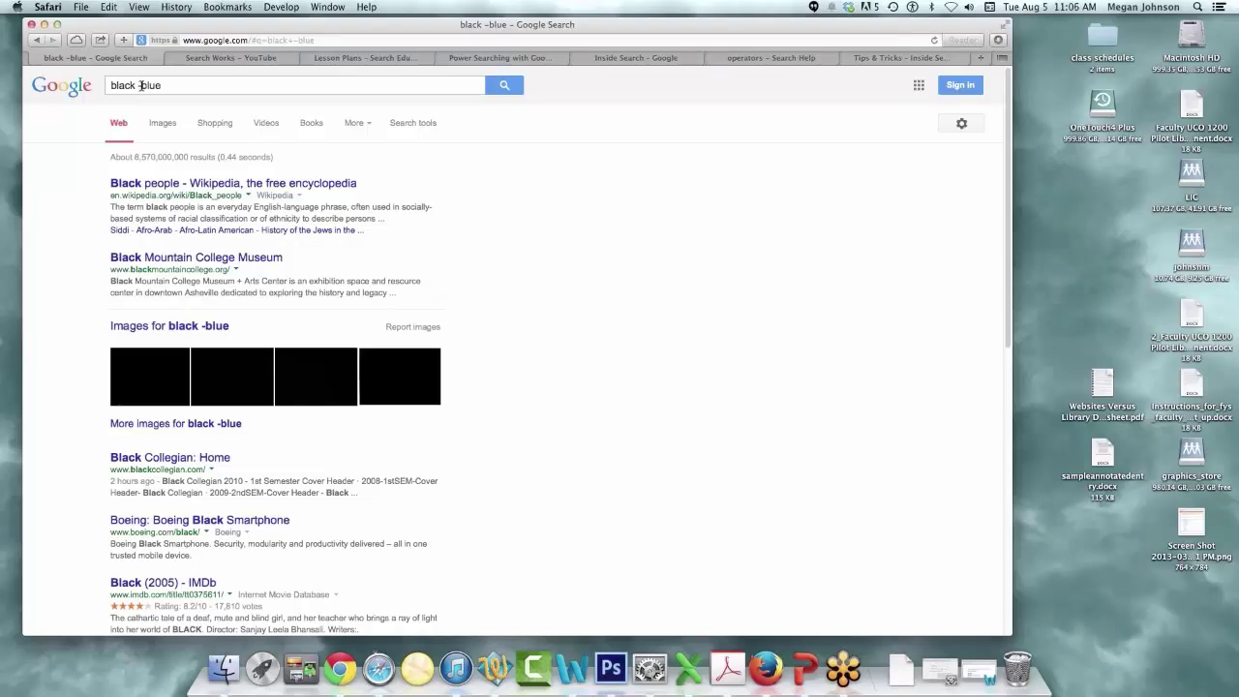
left_click(141, 85)
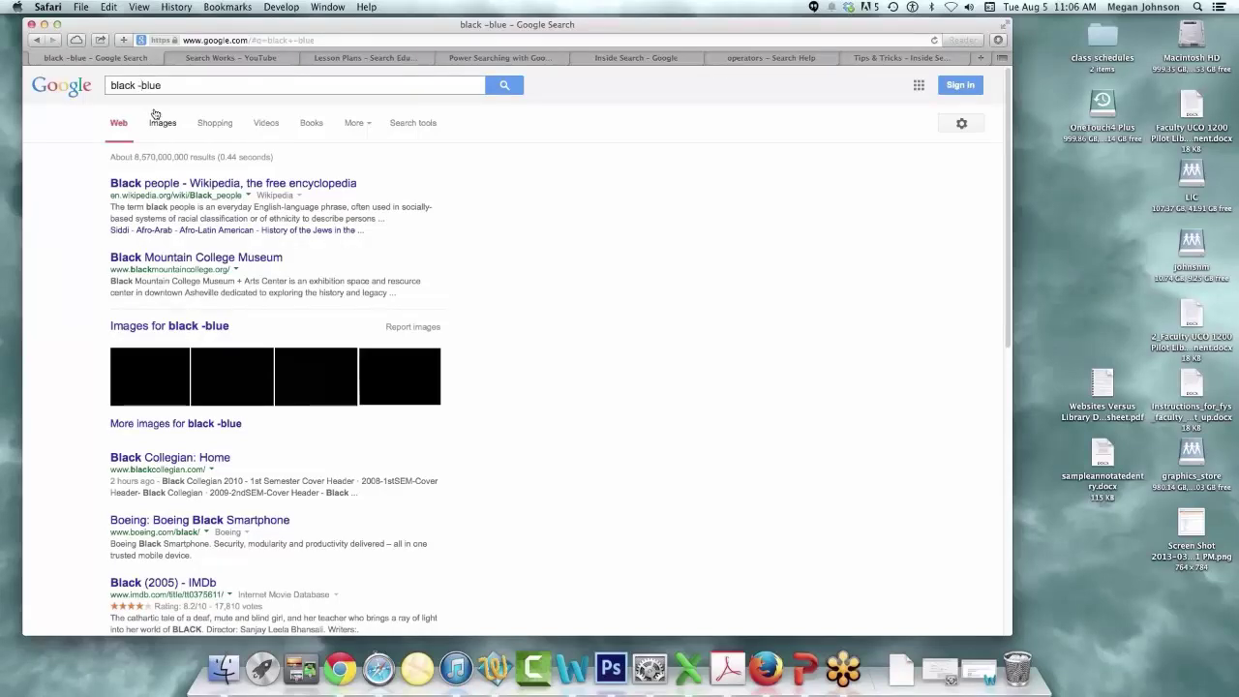
key("BackSpace")
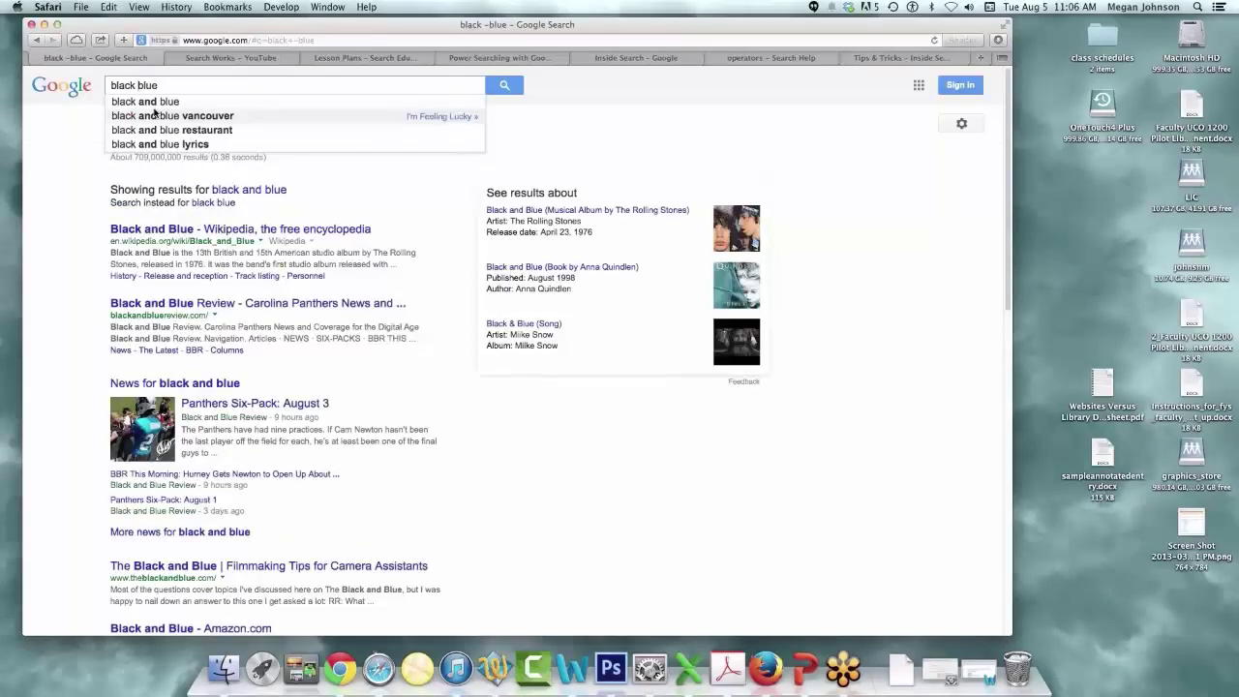
type("+")
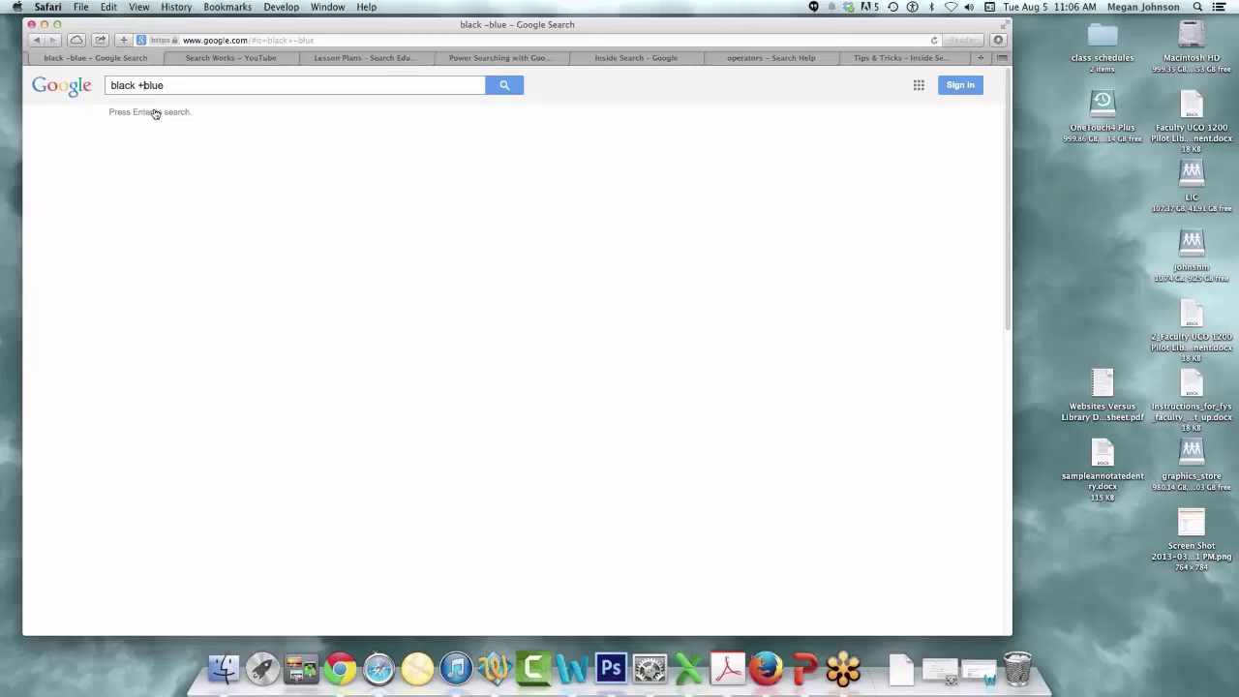
key("Return")
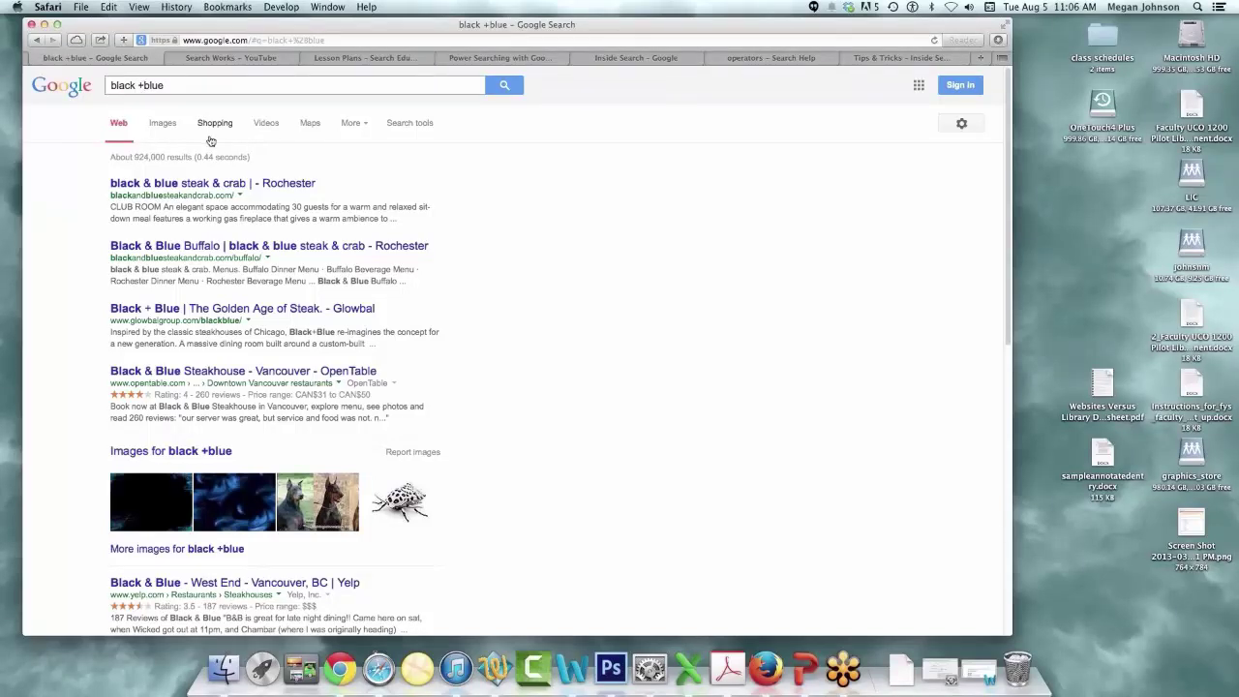
Step: Edit the plus-sign query and run the suggested search "black and blue" instead
left_click(143, 85)
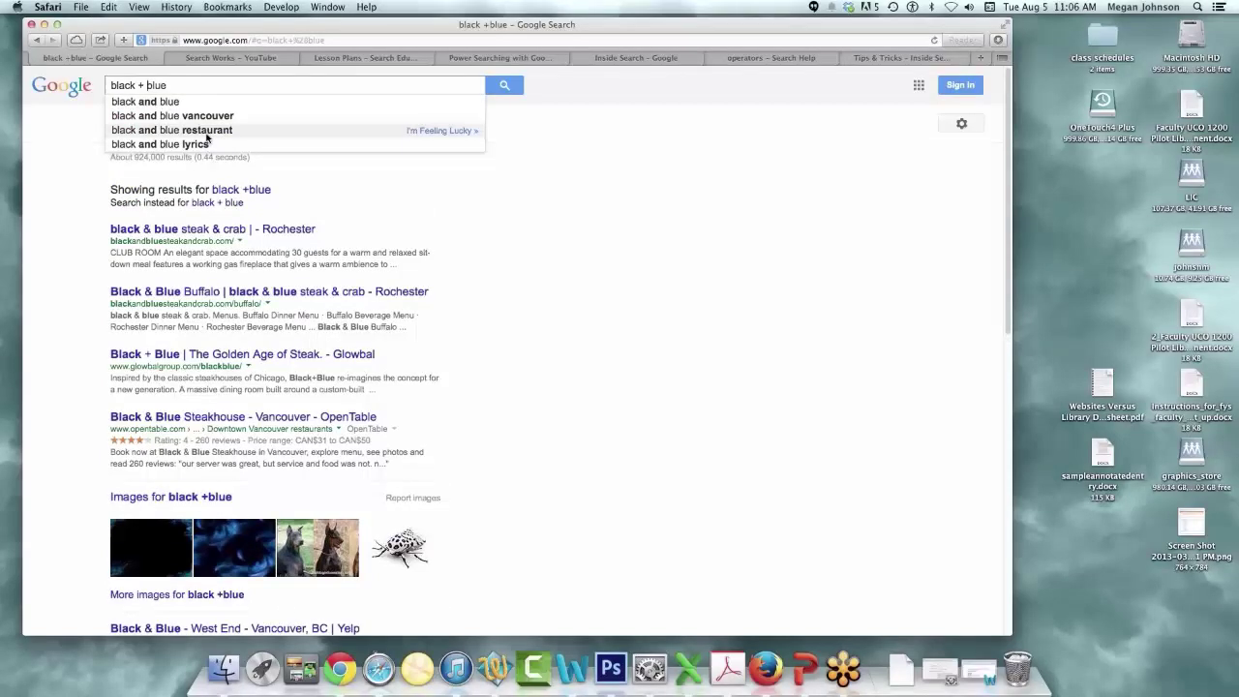
key("BackSpace")
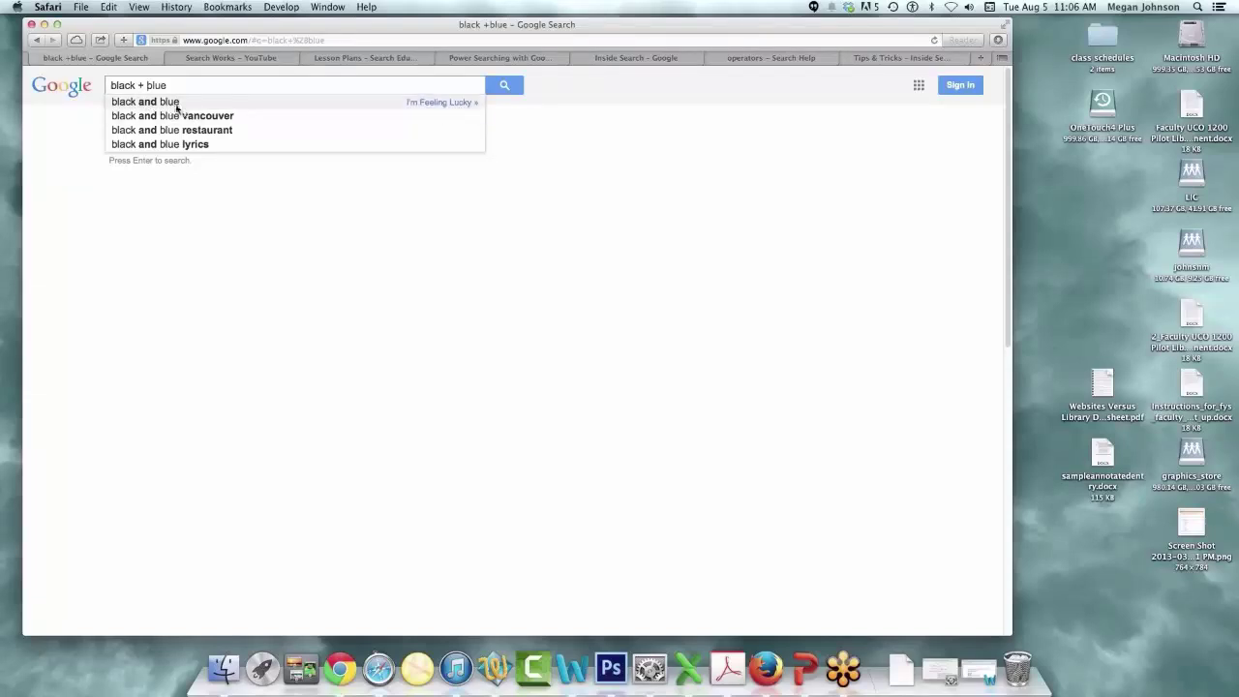
left_click(176, 103)
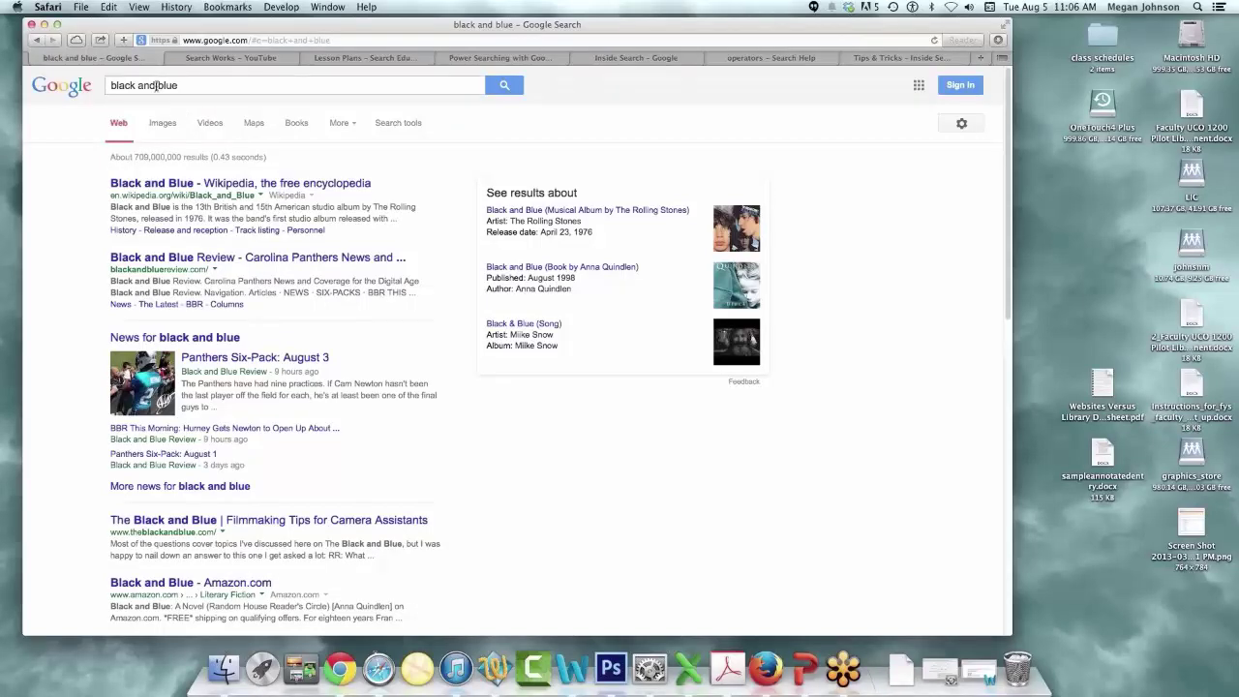
Step: Swap "and" in the query for a minus sign to search again for "black -blue"
left_click_drag(158, 86, 140, 85)
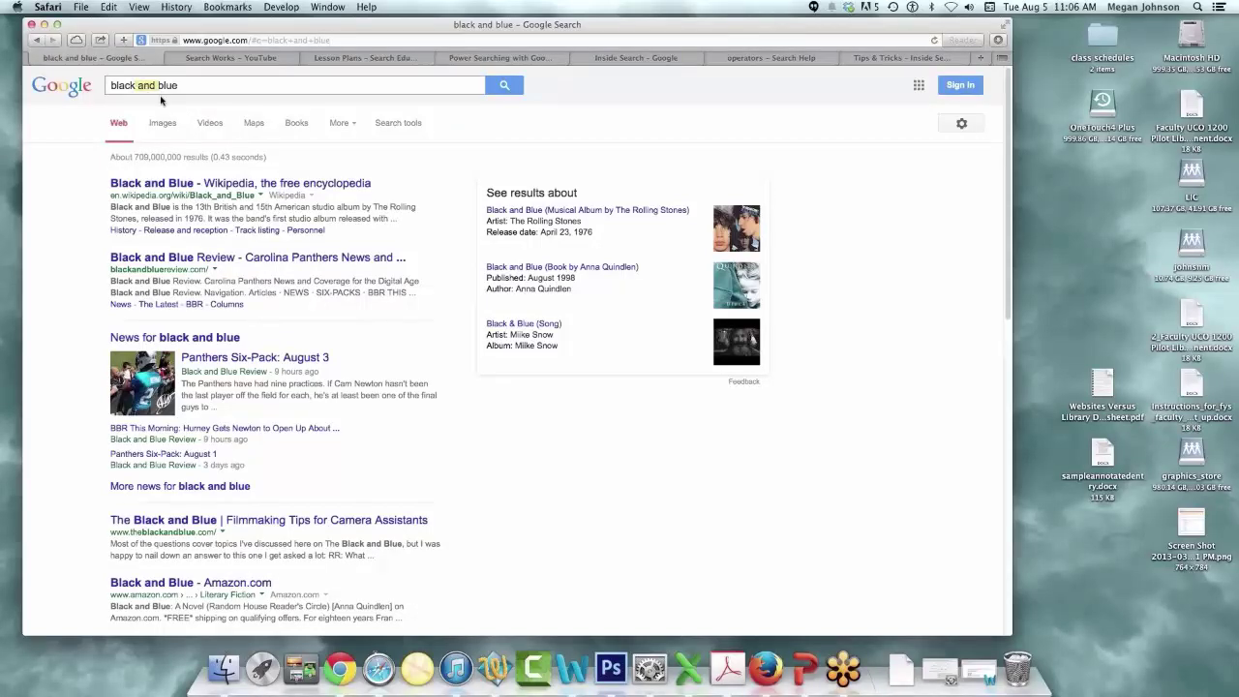
key("BackSpace")
type("-")
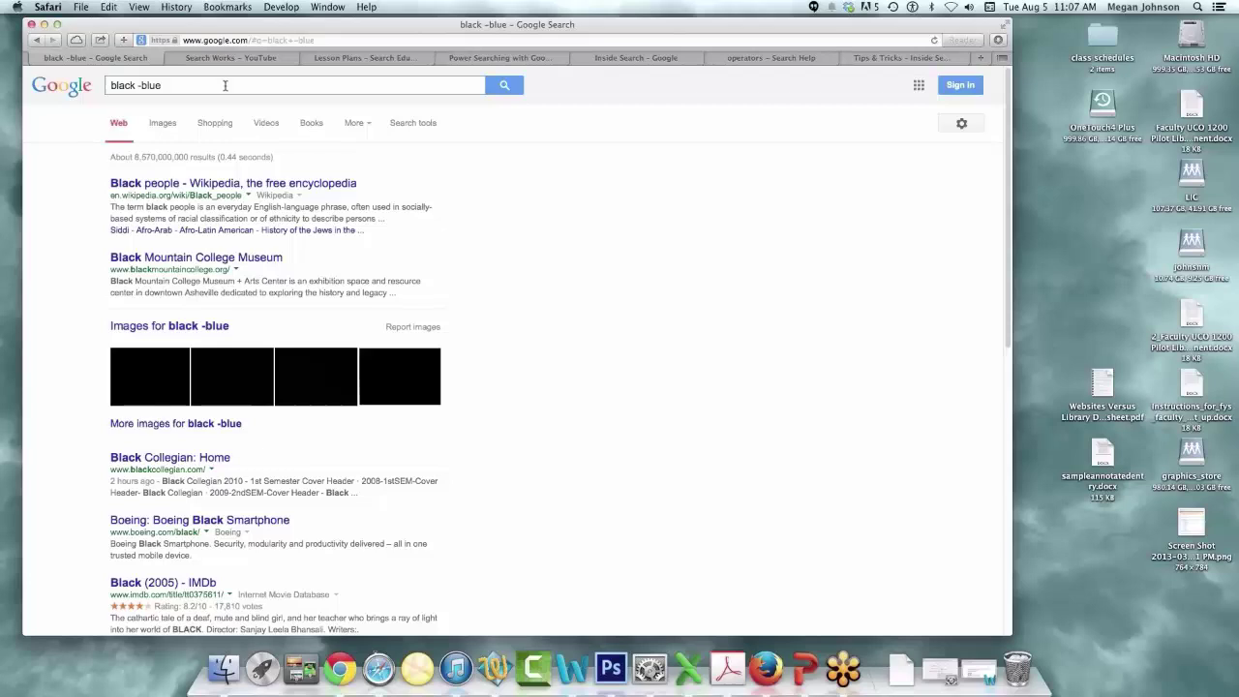
Step: Clear the old query and search Google for "rheumatoid arthritis"
left_click_drag(224, 86, 105, 85)
key("BackSpace")
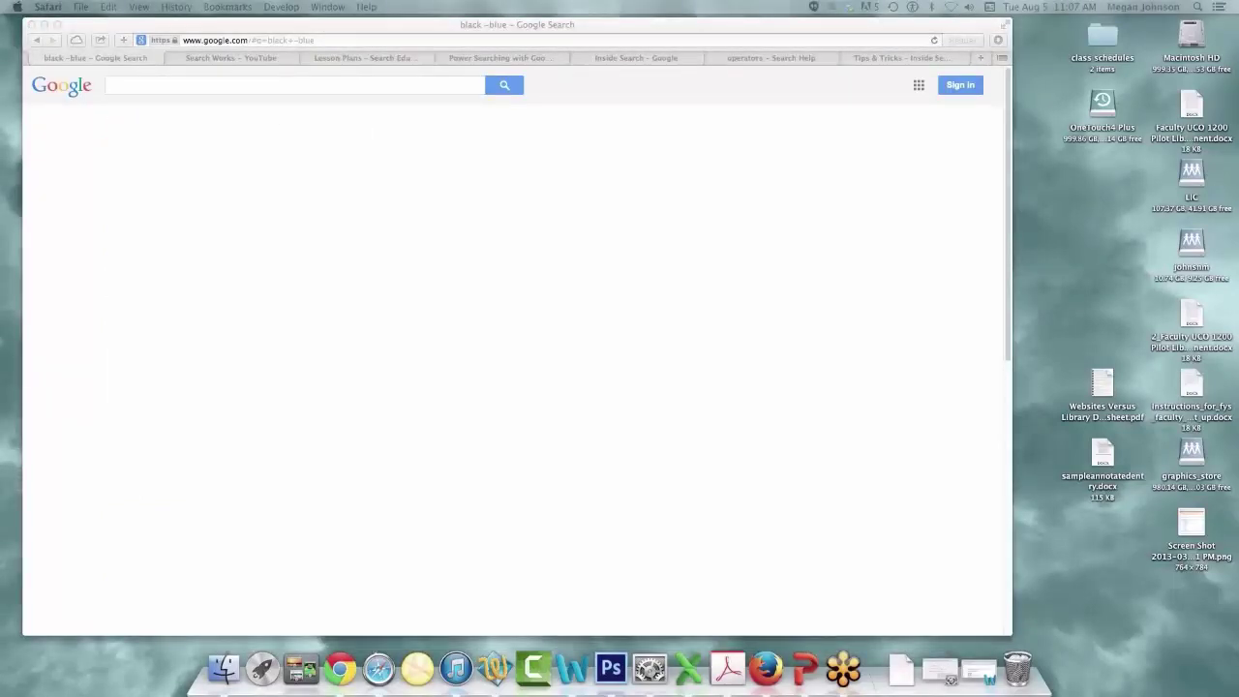
left_click(572, 668)
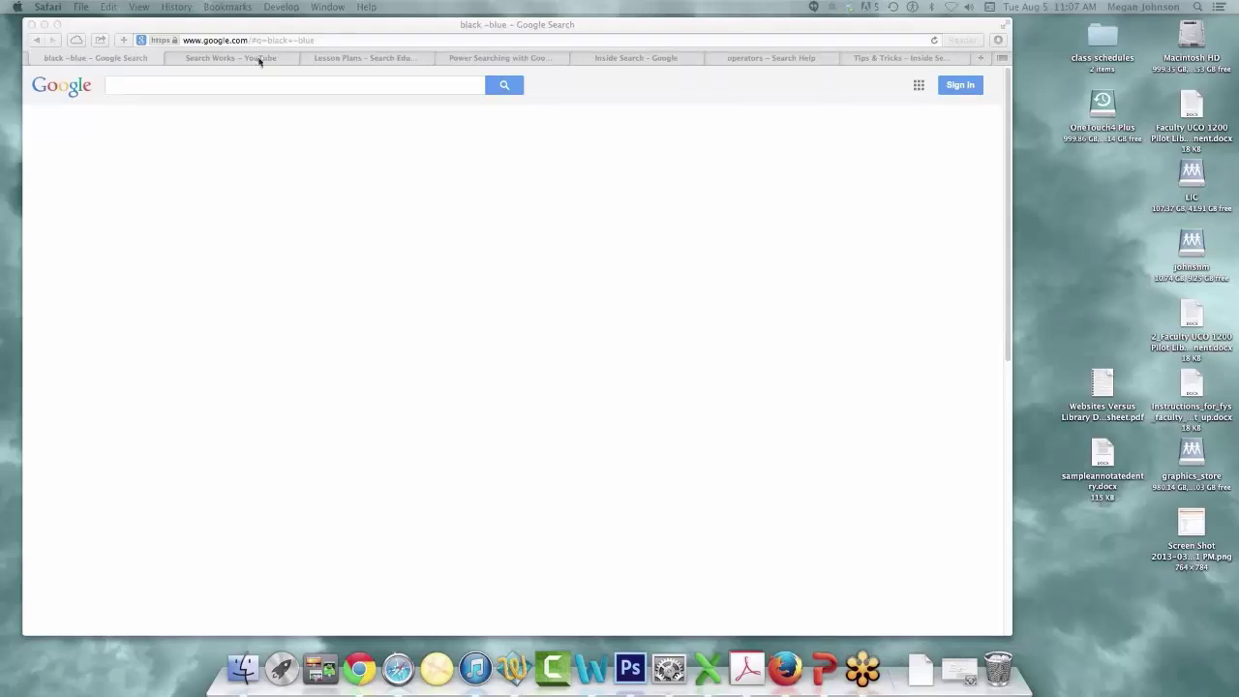
left_click(221, 89)
type("rheumatoid arthritis")
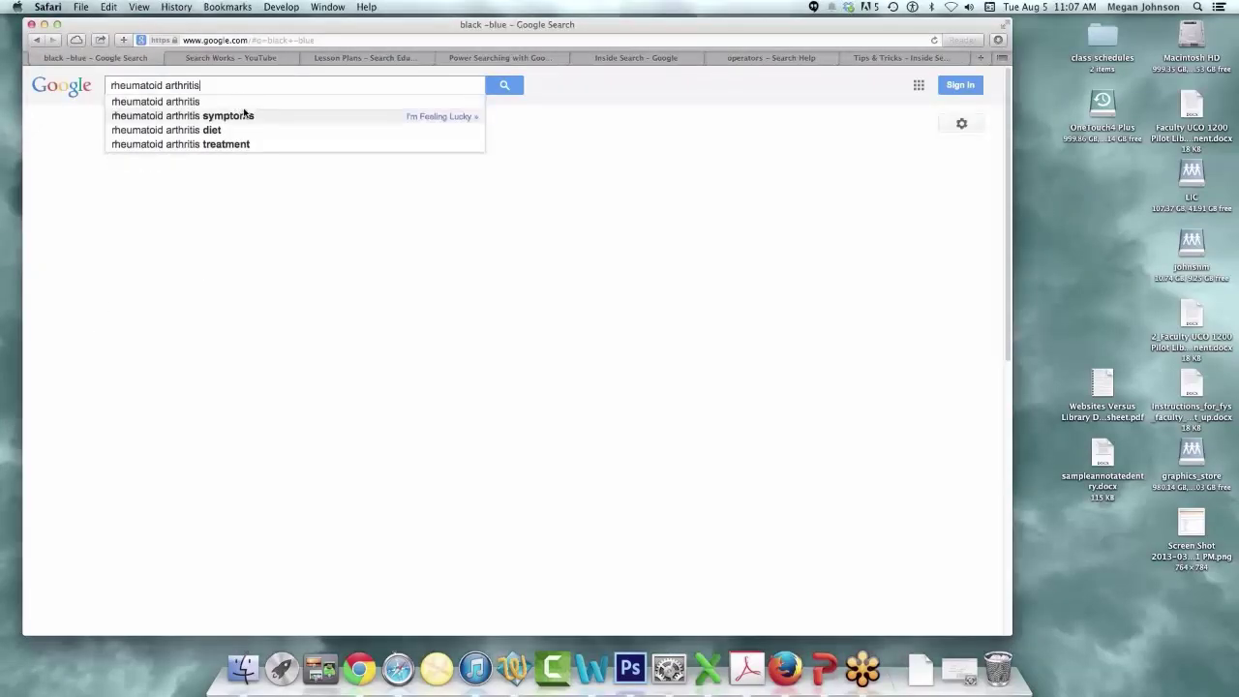
key("Return")
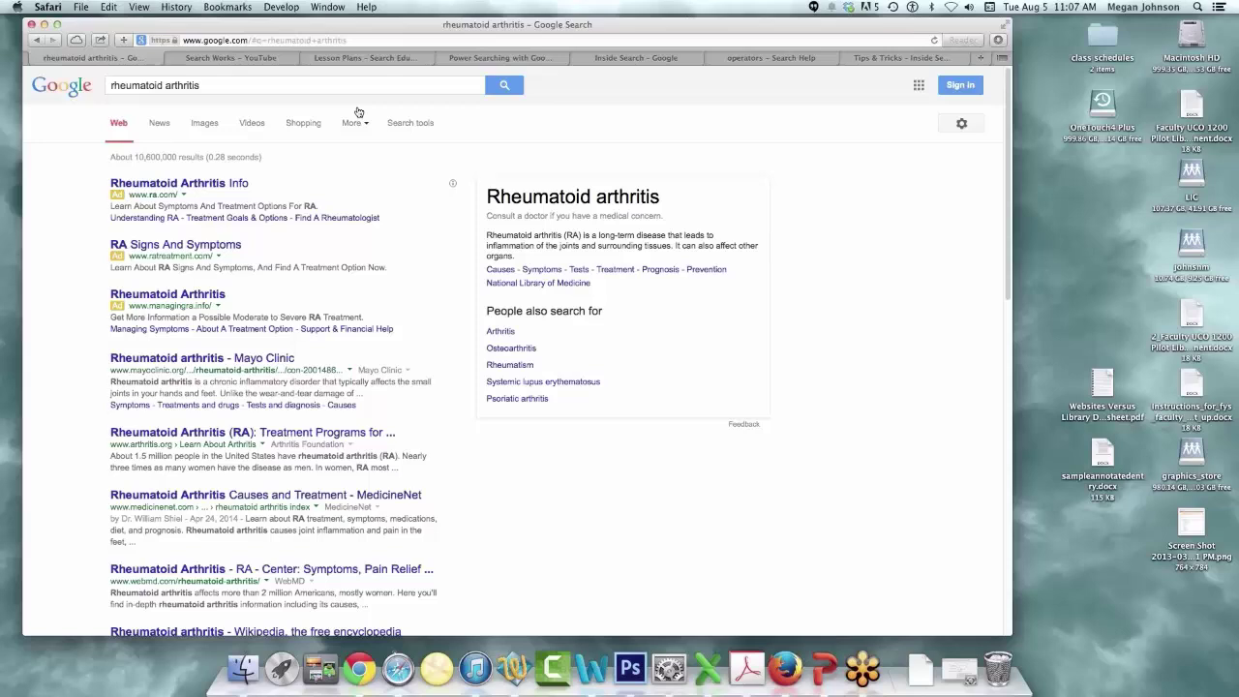
Step: Limit the rheumatoid arthritis results to News and show the search tools for filtering and sorting them
left_click(160, 123)
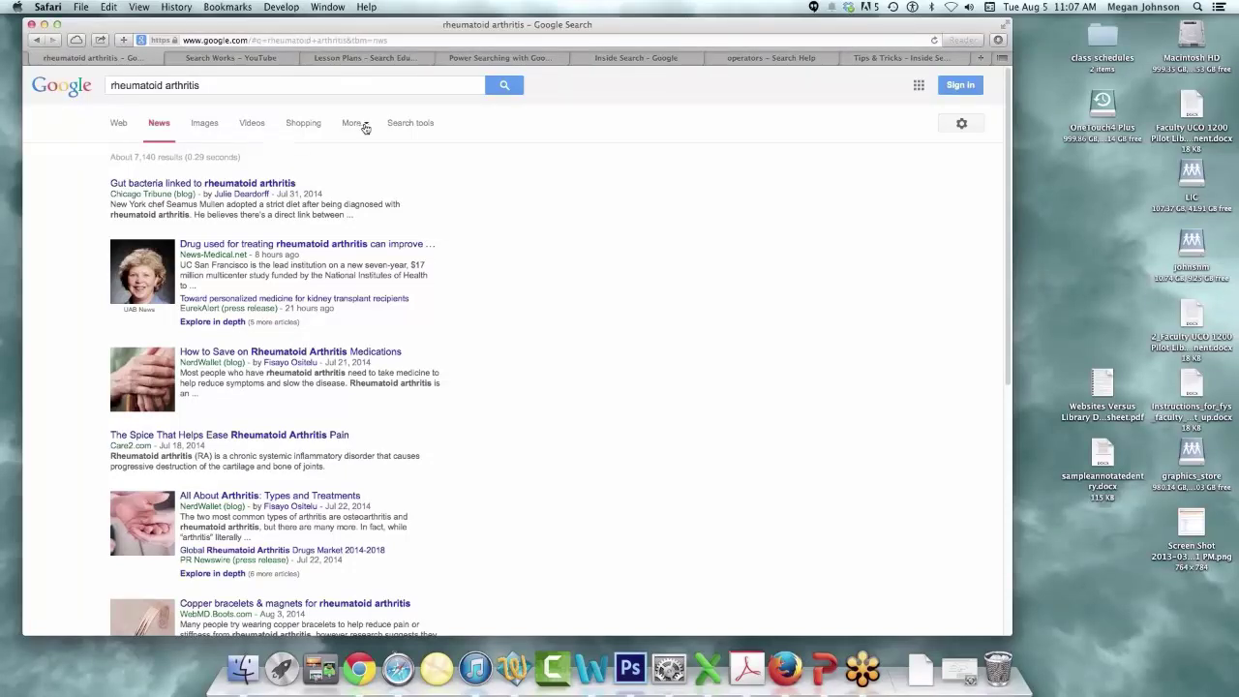
left_click(417, 125)
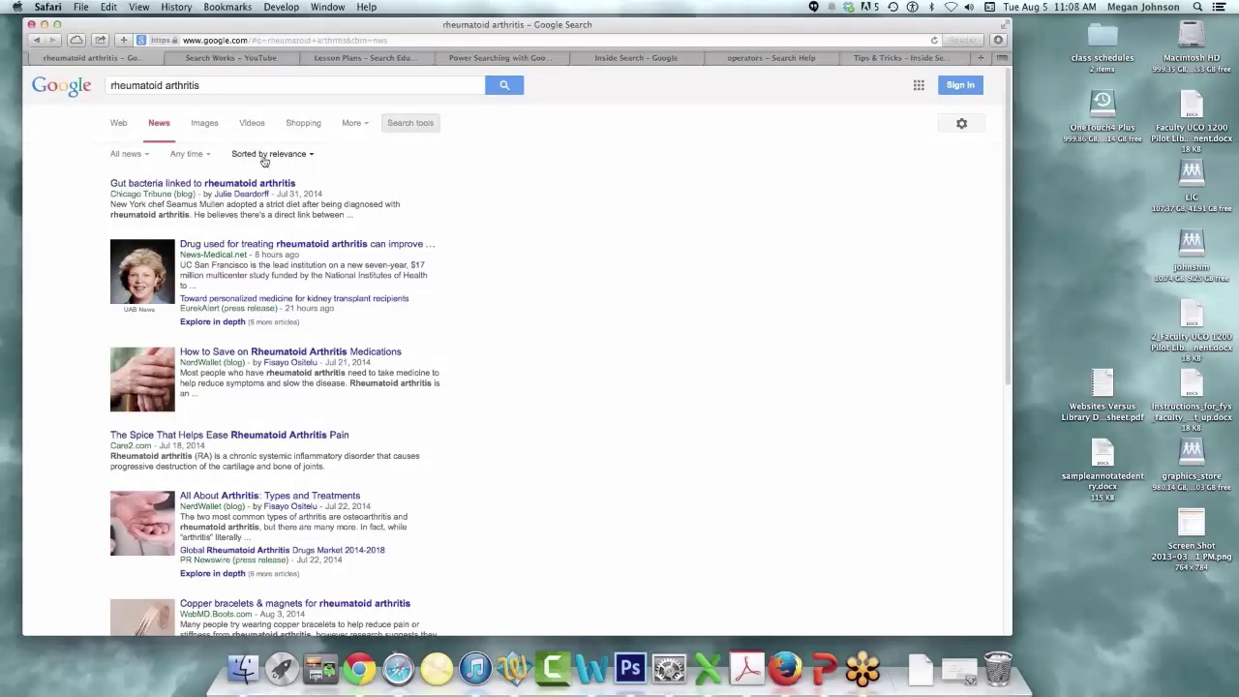
Step: Limit the rheumatoid arthritis news to the past hour and open the alert creation page for that query
left_click(206, 156)
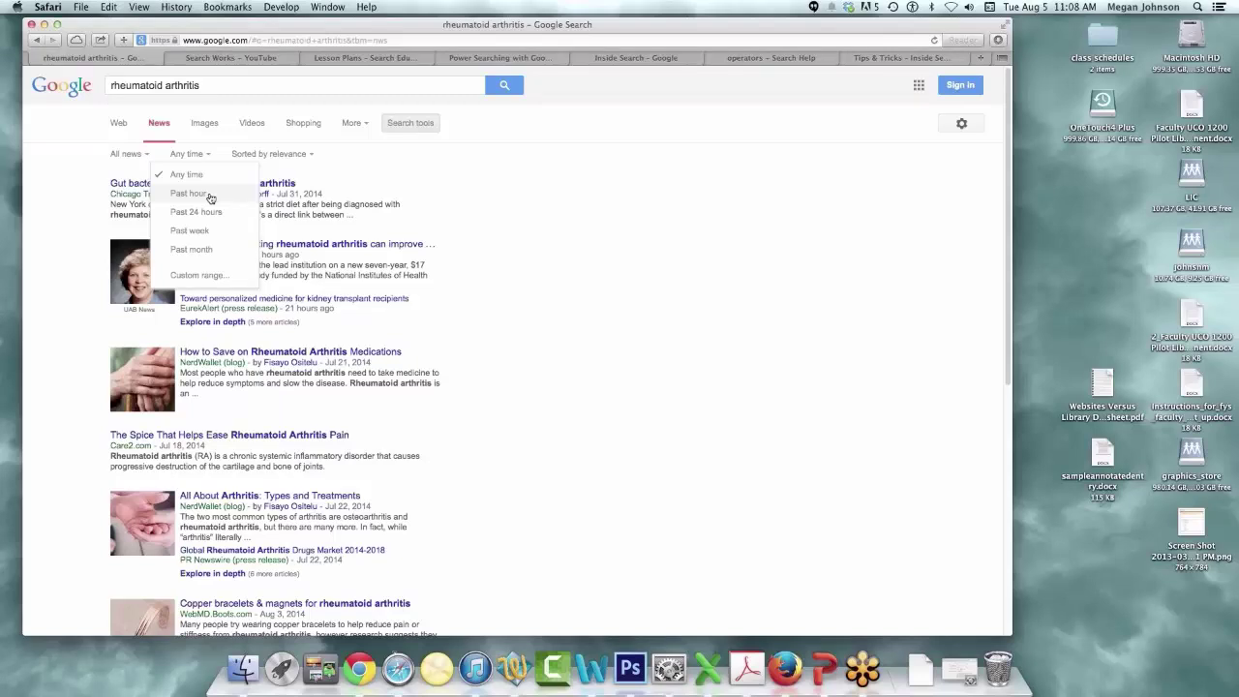
left_click(211, 194)
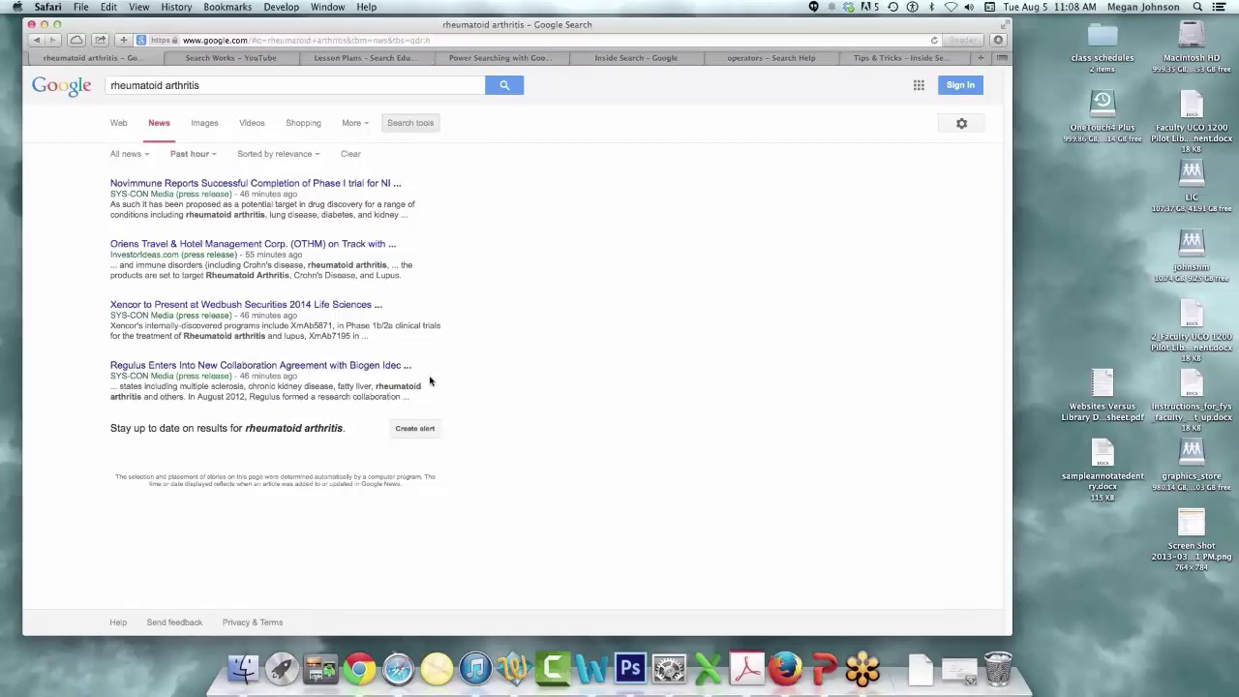
left_click(423, 432)
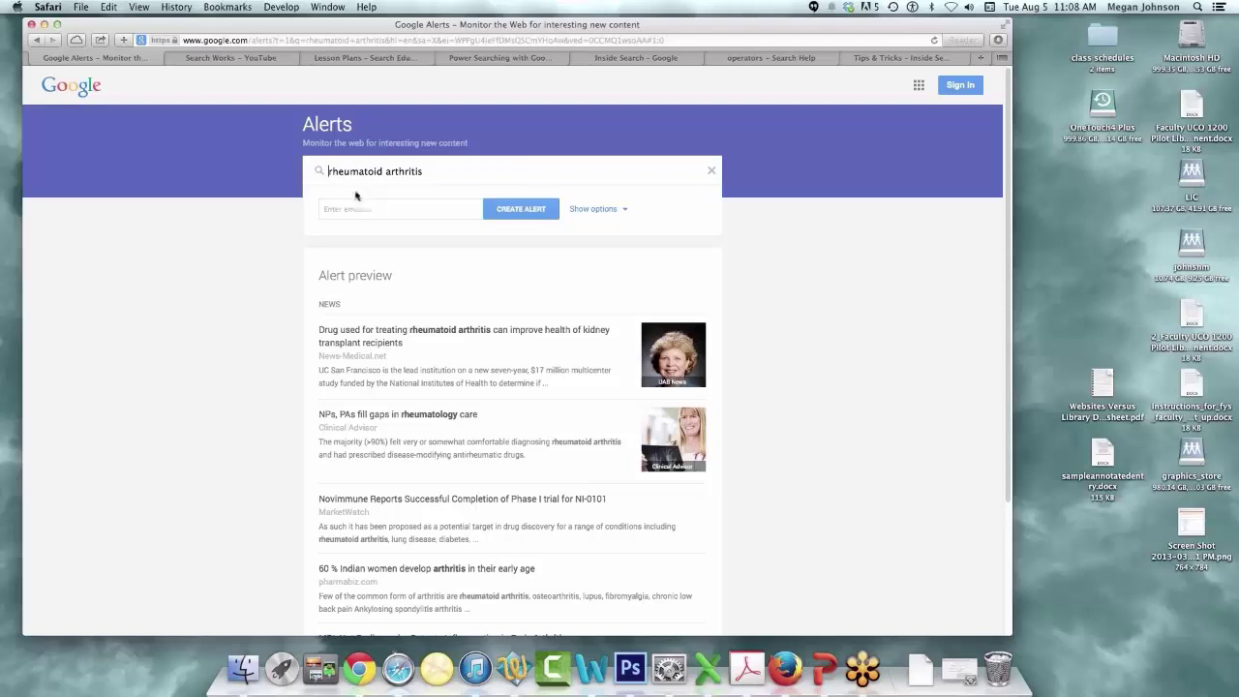
Step: Return from the alert page to the rheumatoid arthritis news results and switch them to Images
left_click(38, 41)
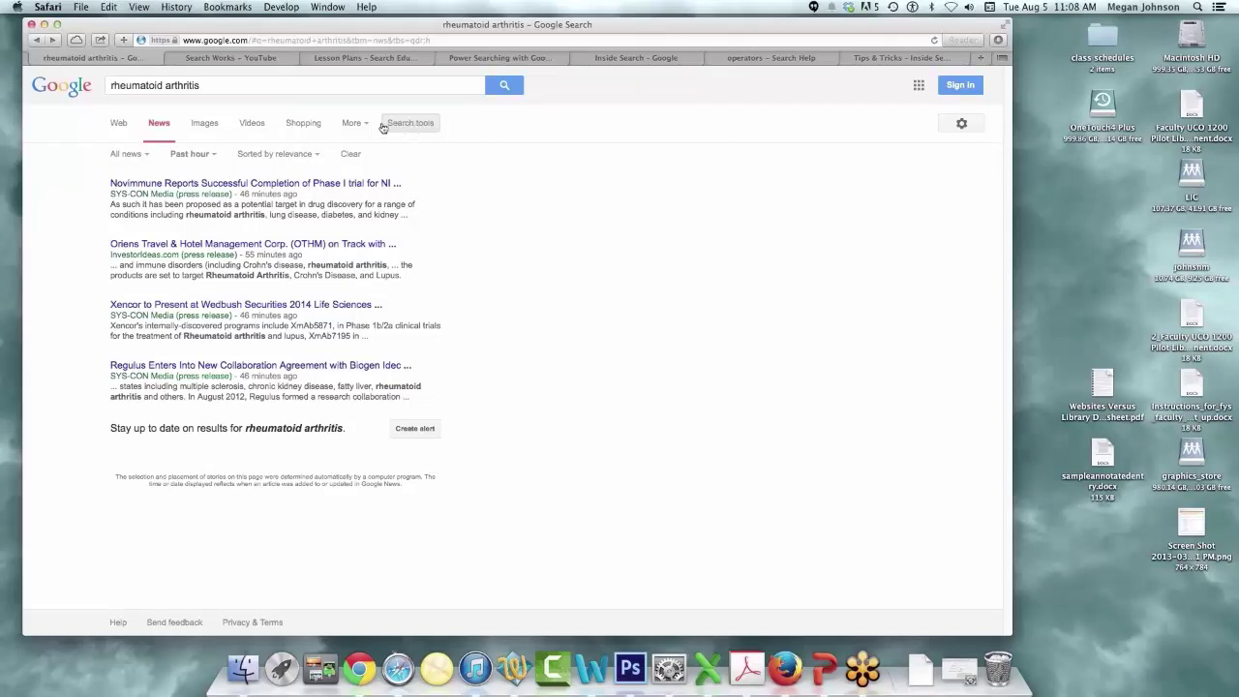
left_click_drag(222, 85, 89, 86)
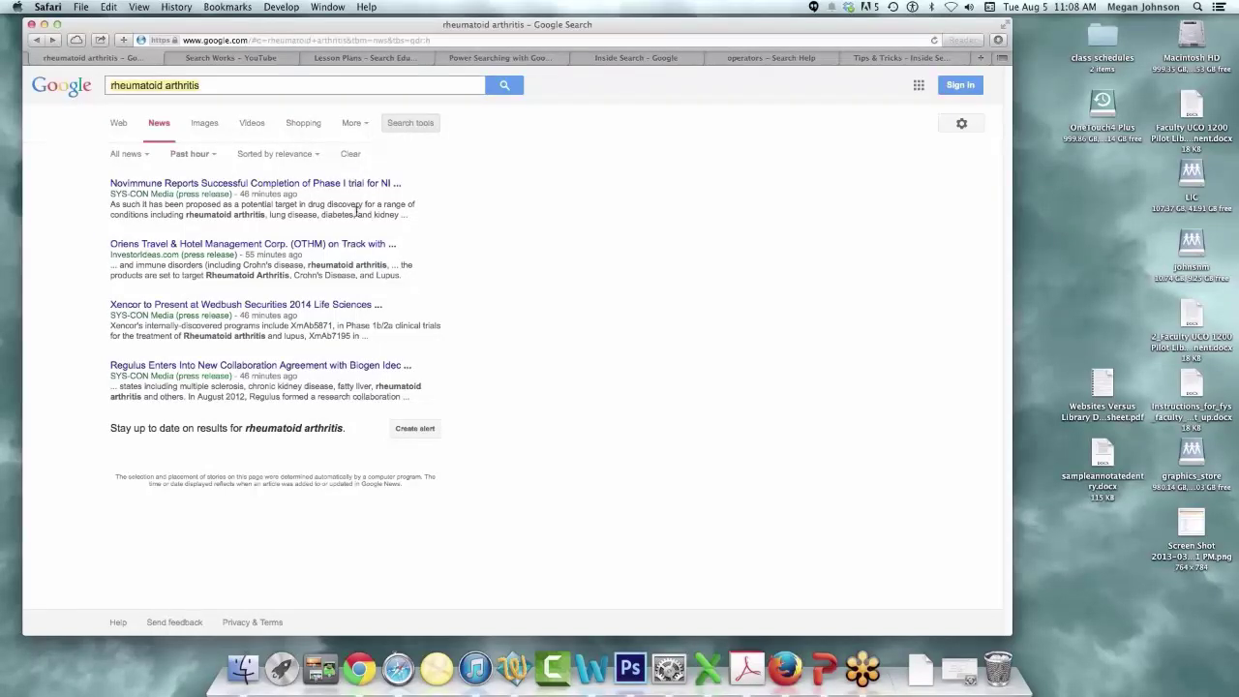
left_click(205, 126)
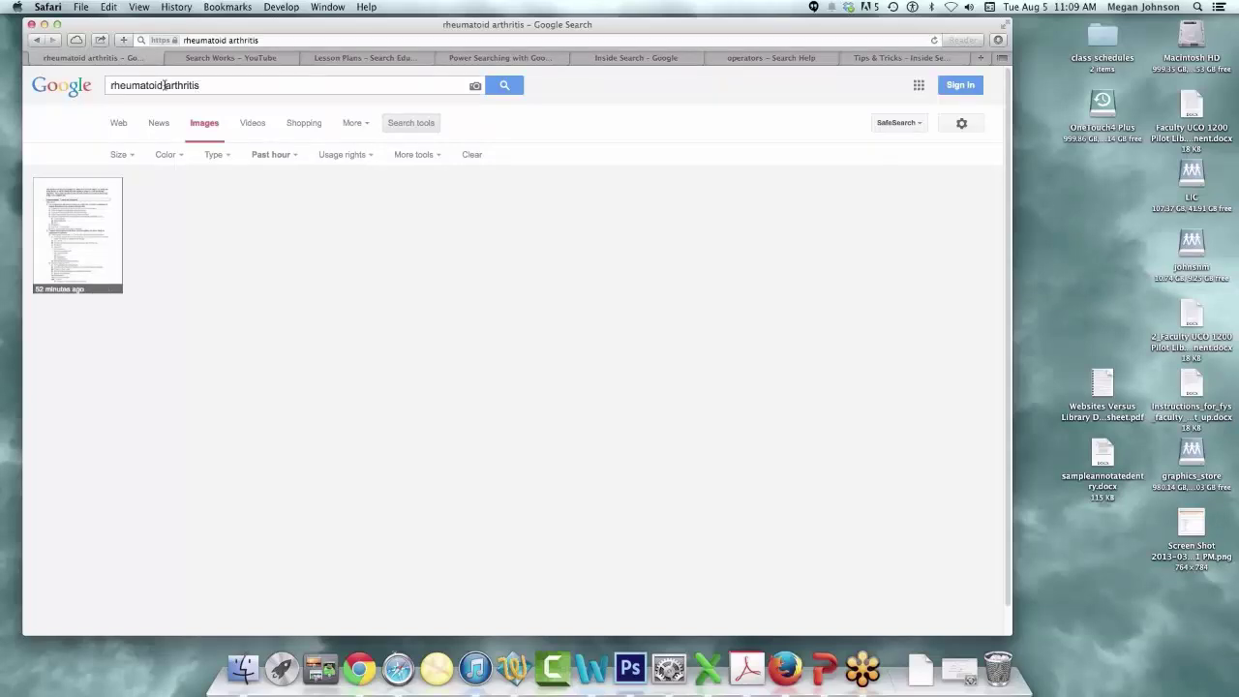
Step: Start over from the Google home page with the suggested search "african hair braiding" and show its image results
left_click(68, 87)
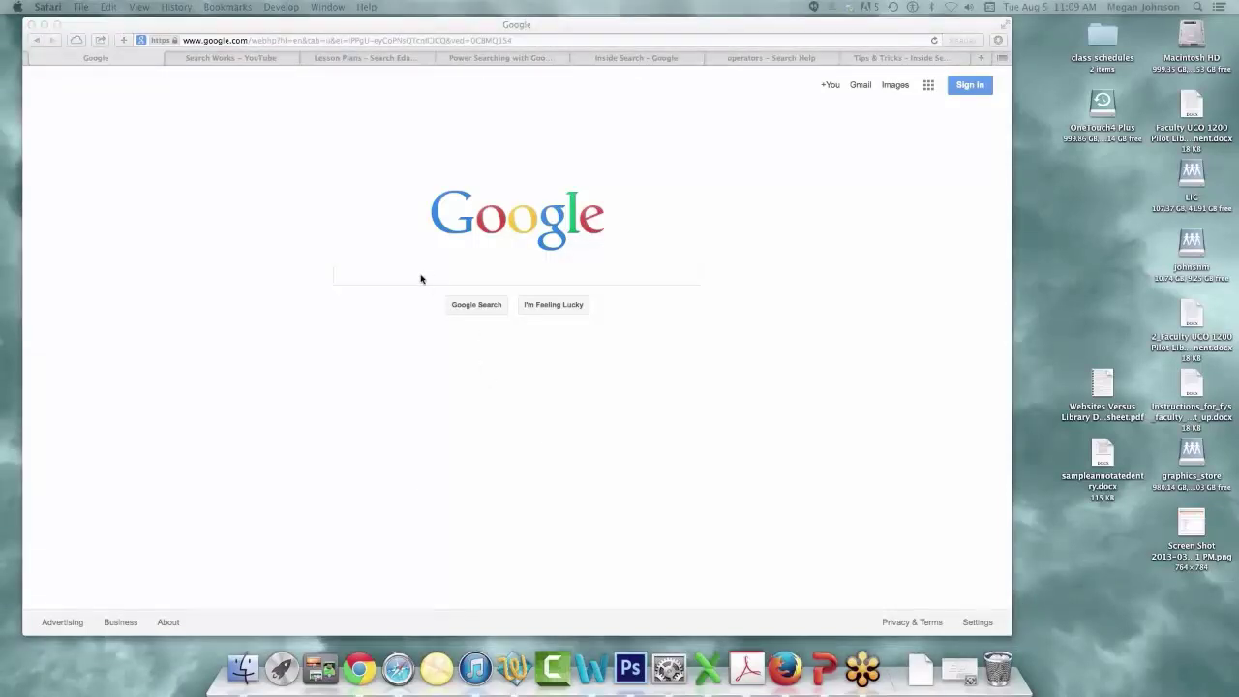
type("afri")
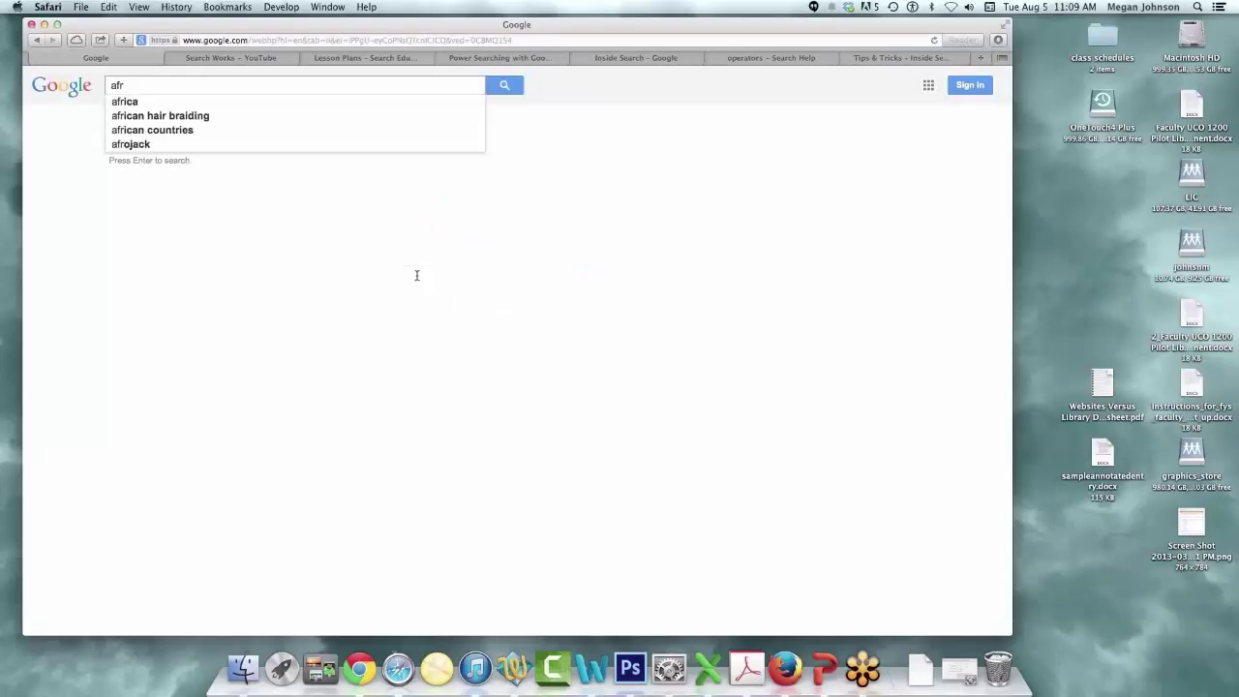
left_click(247, 119)
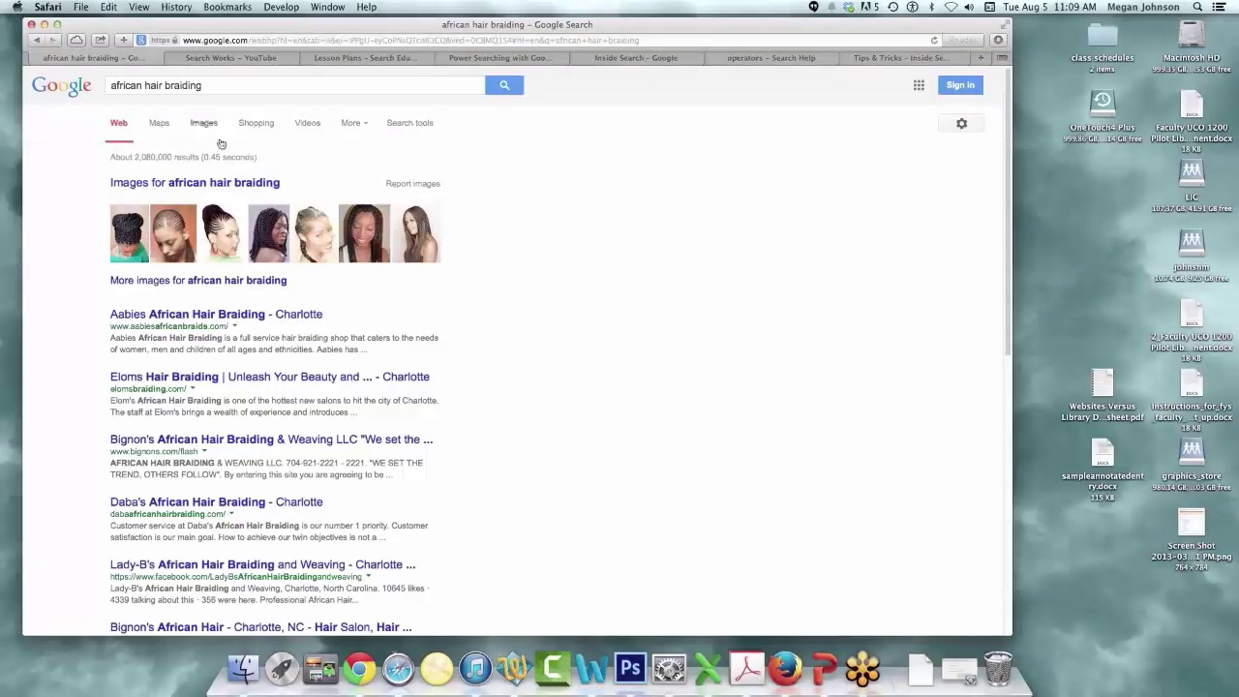
left_click(211, 128)
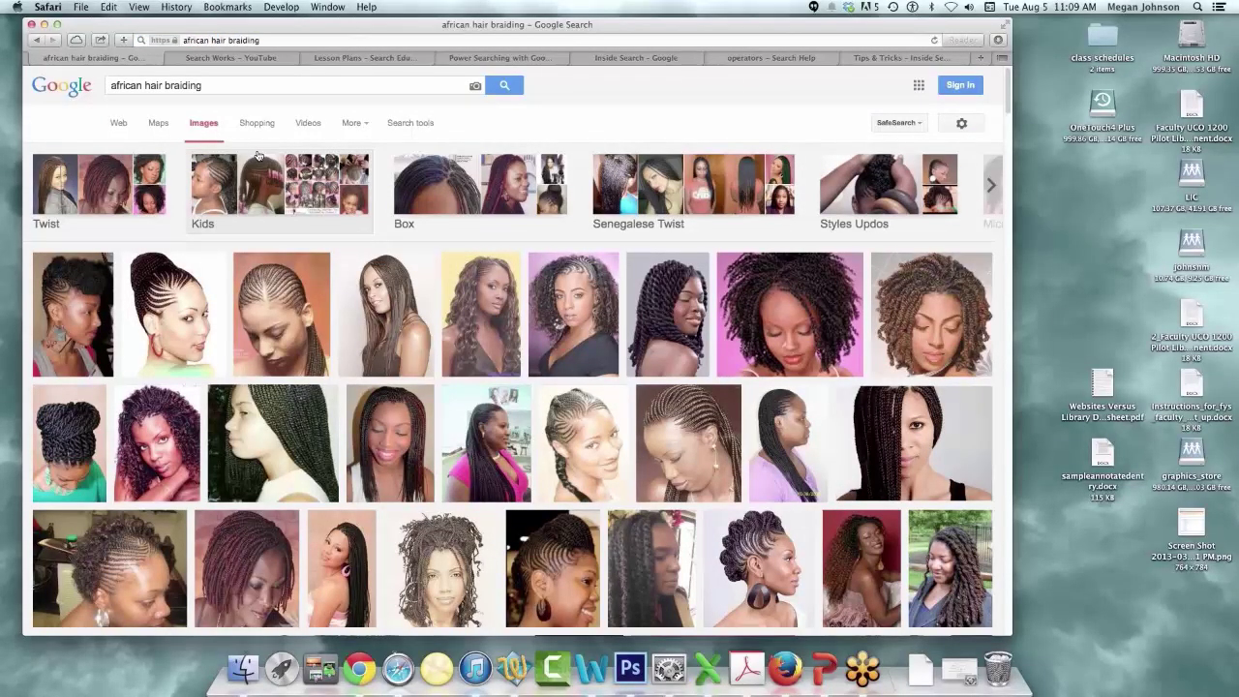
Step: Show the image search tools and filter the african hair braiding images to yellow and Labeled for reuse
left_click(368, 126)
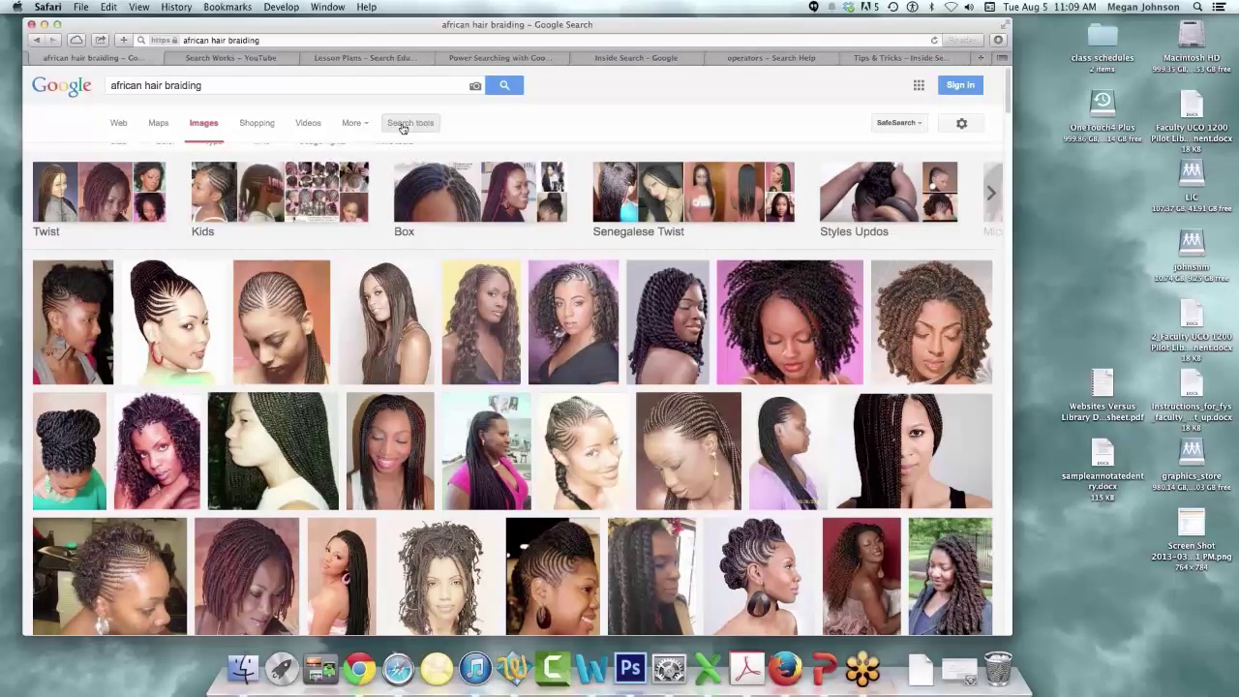
left_click(403, 126)
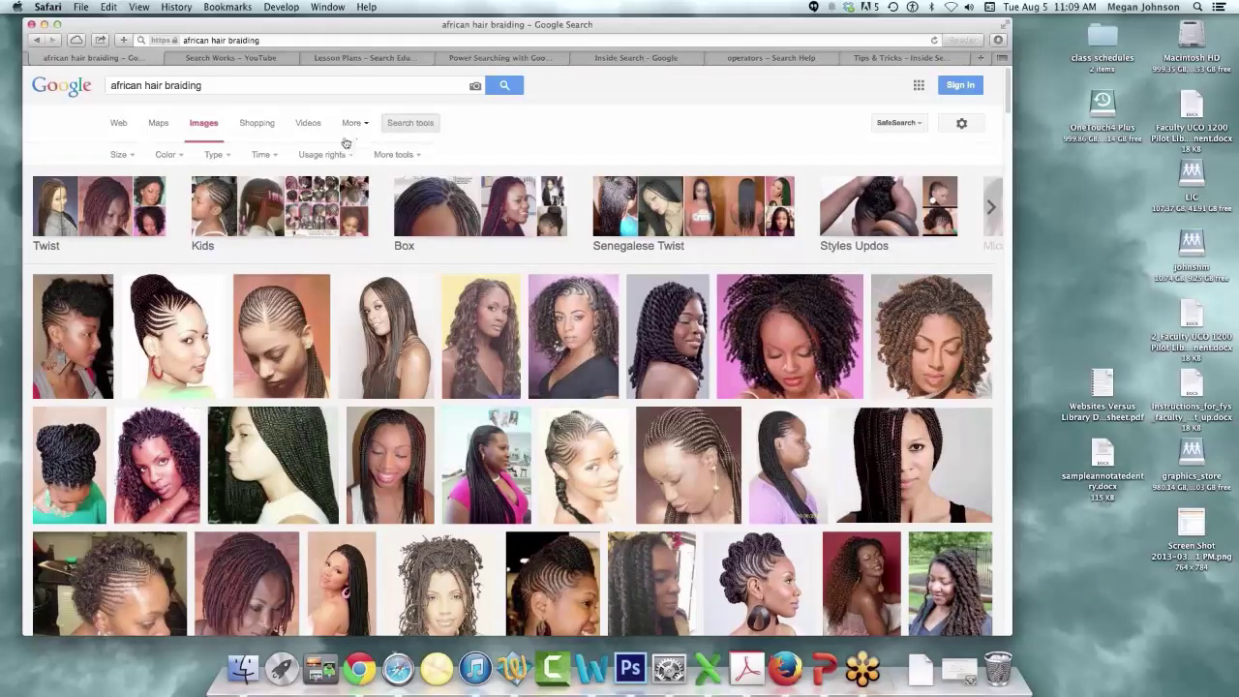
left_click(183, 157)
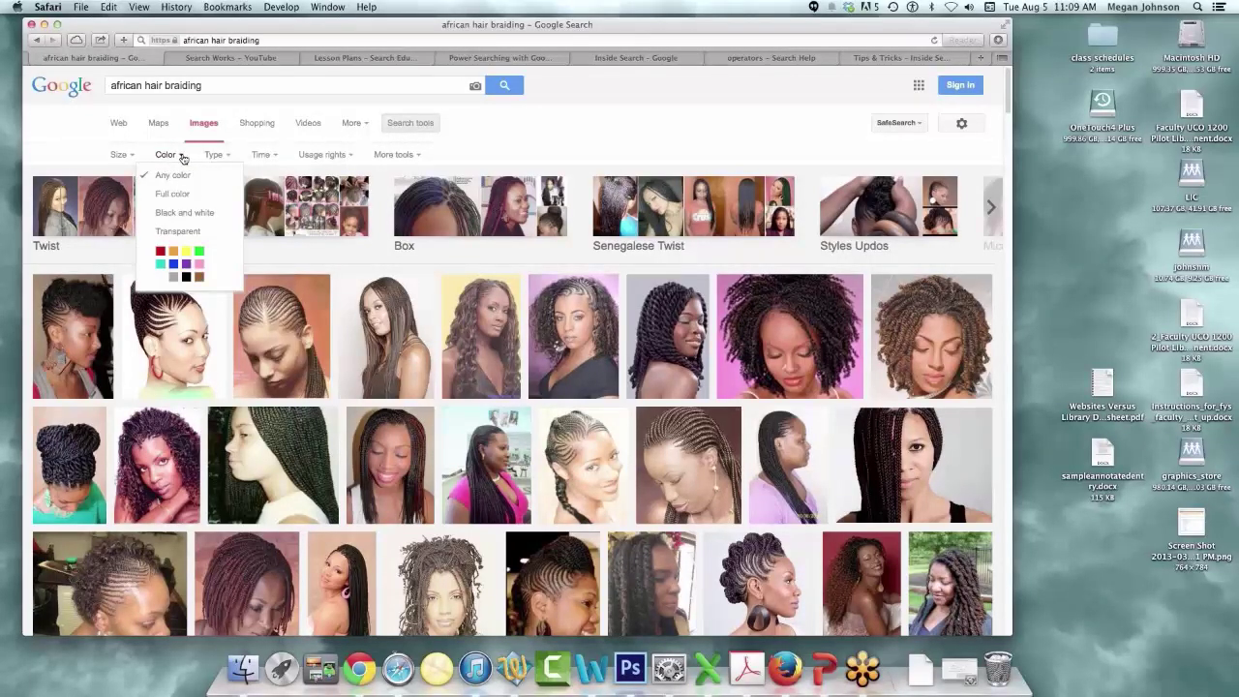
left_click(187, 252)
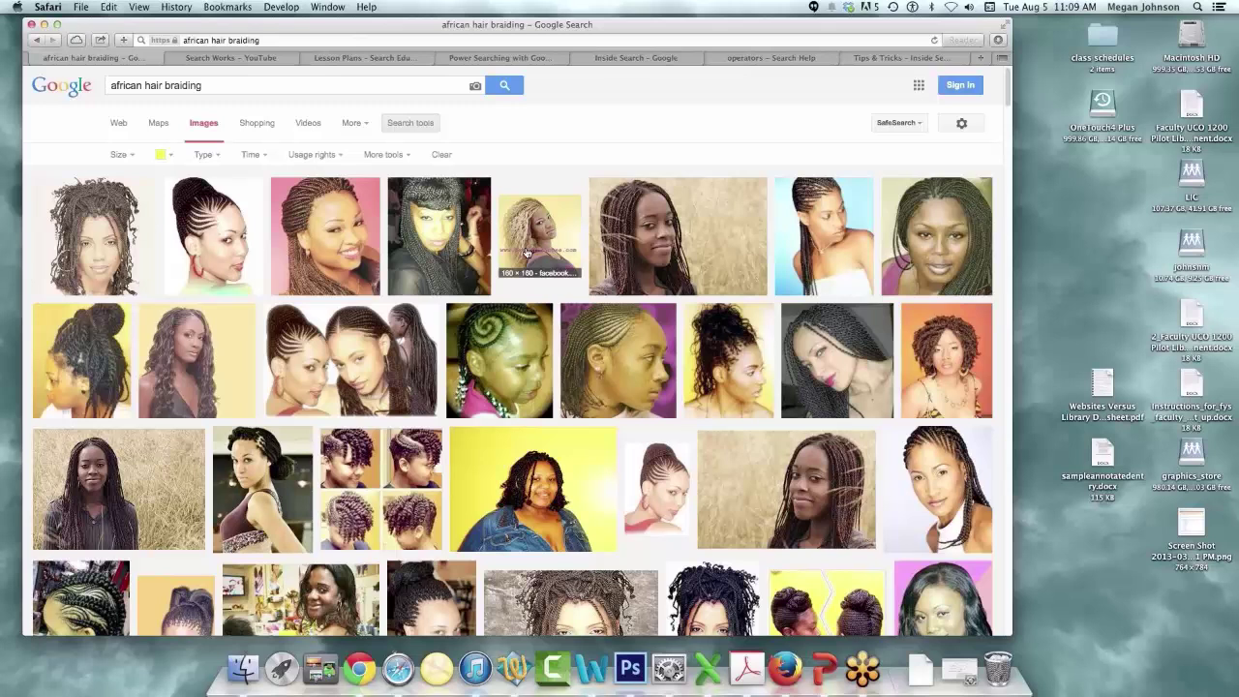
left_click(325, 158)
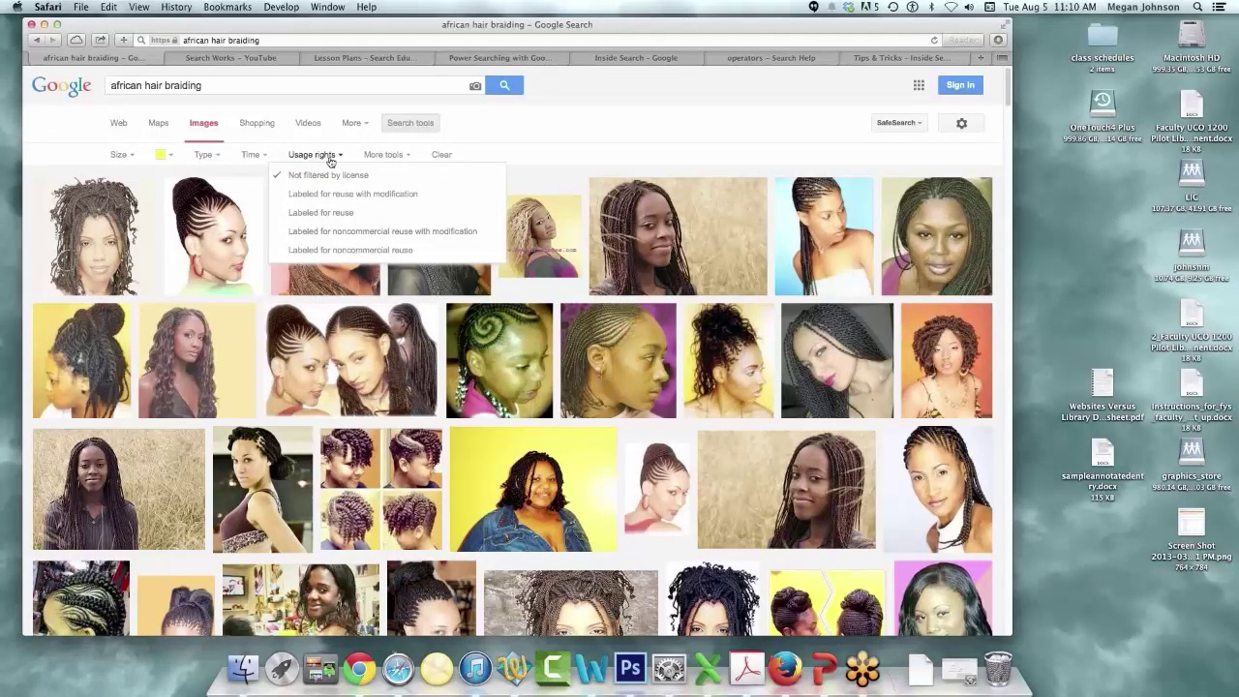
left_click(336, 213)
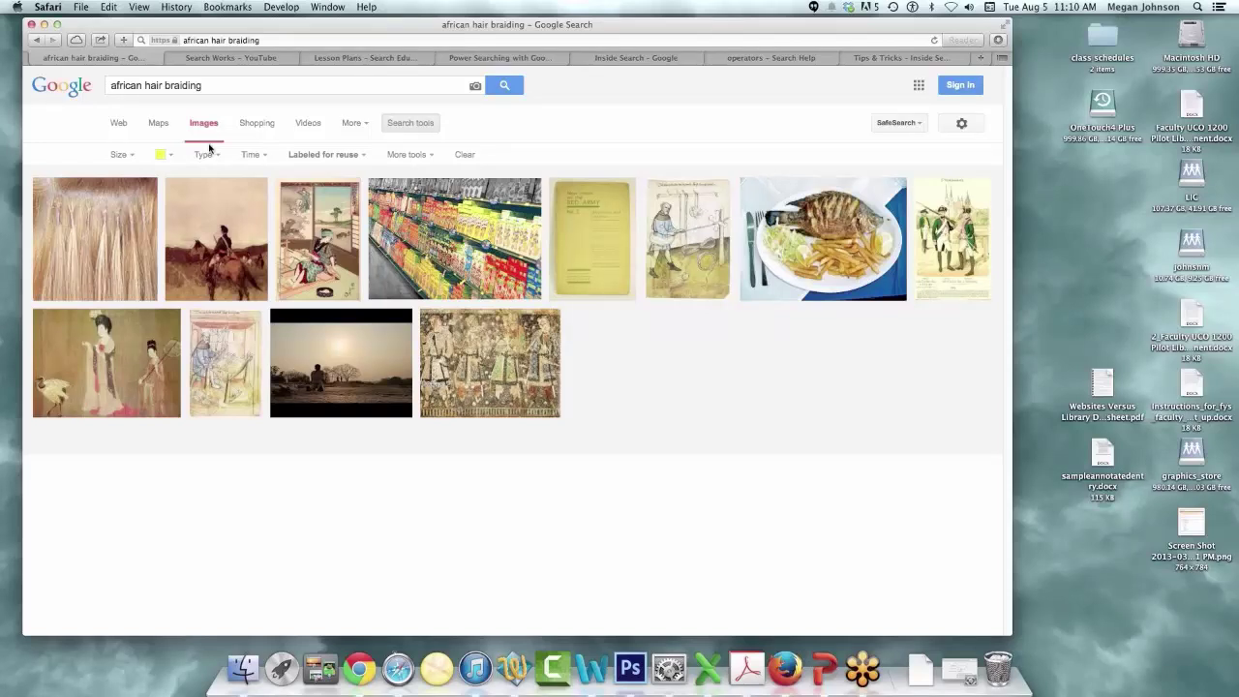
Step: Open the first reusable image, visit its Wikipedia source page and select that page's web address
left_click(123, 223)
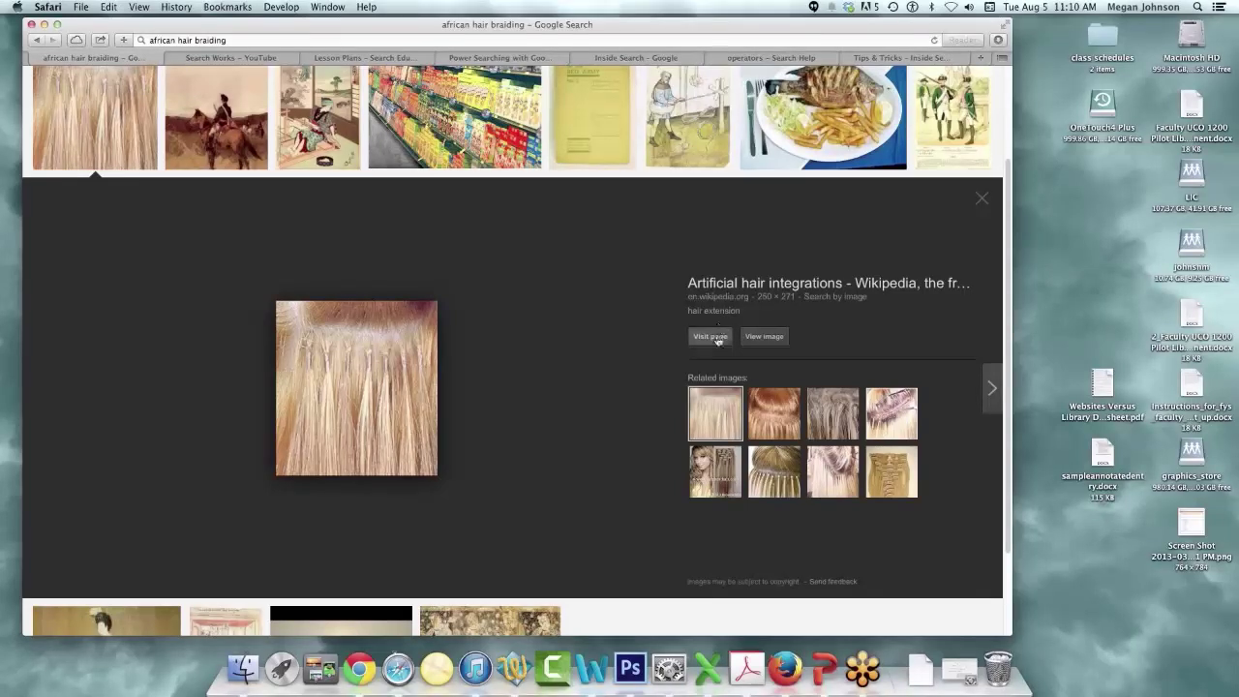
left_click(711, 337)
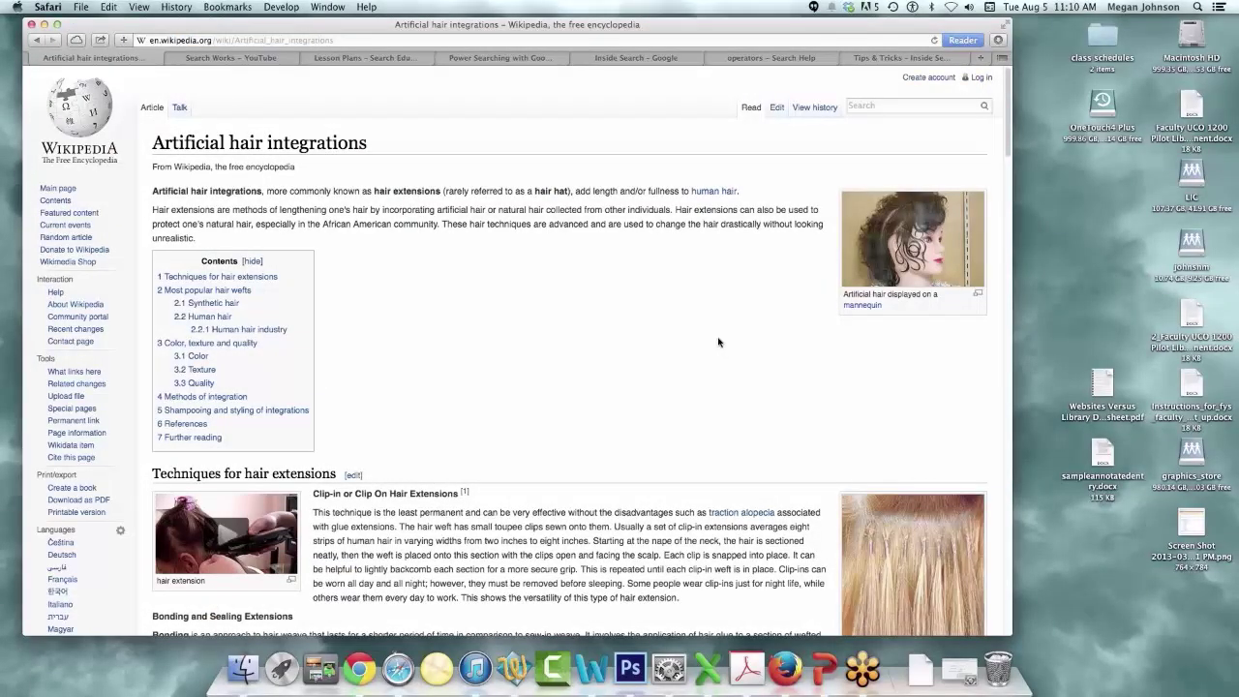
scroll(716, 340, "down", 1)
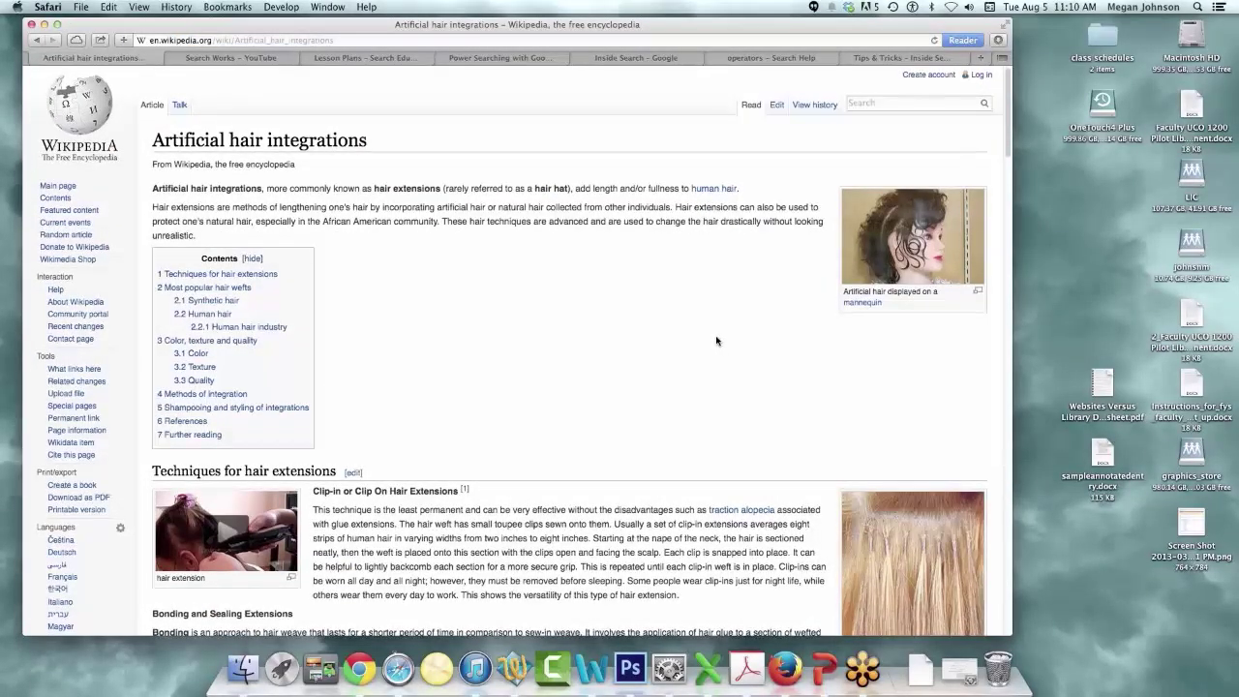
scroll(716, 340, "up", 1)
left_click(329, 40)
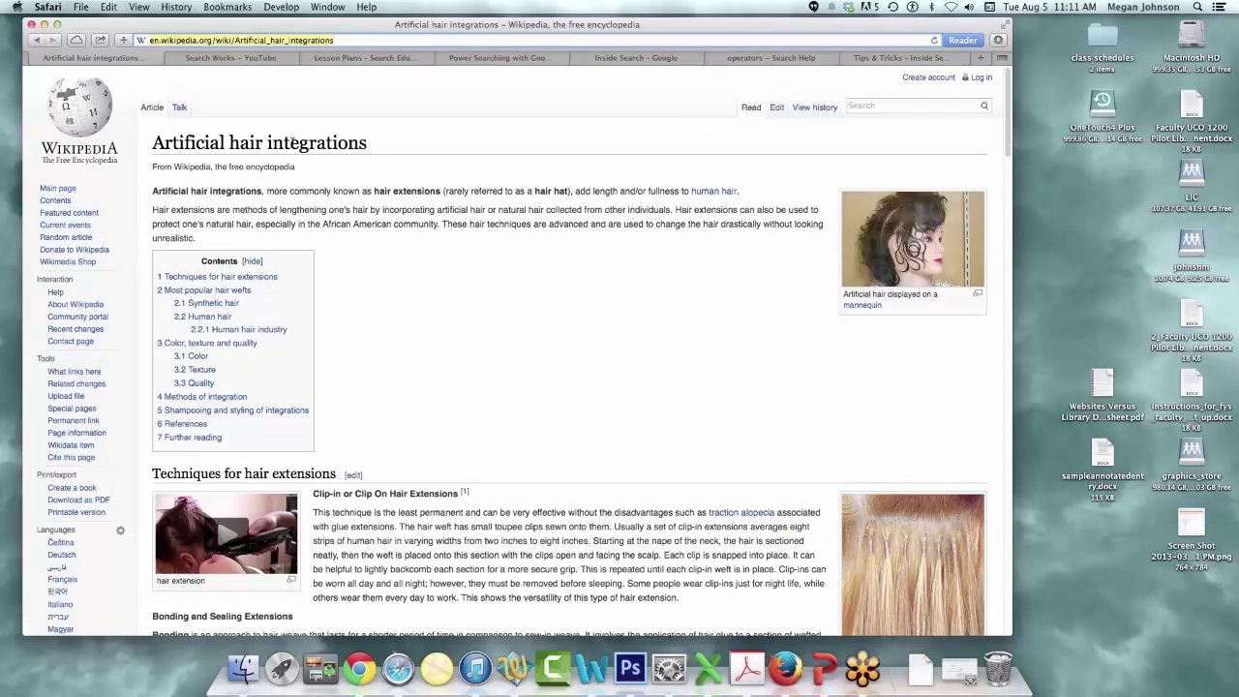
Step: View the How Search Works video page and read through the Search Education lesson plans by topic and level
left_click(255, 60)
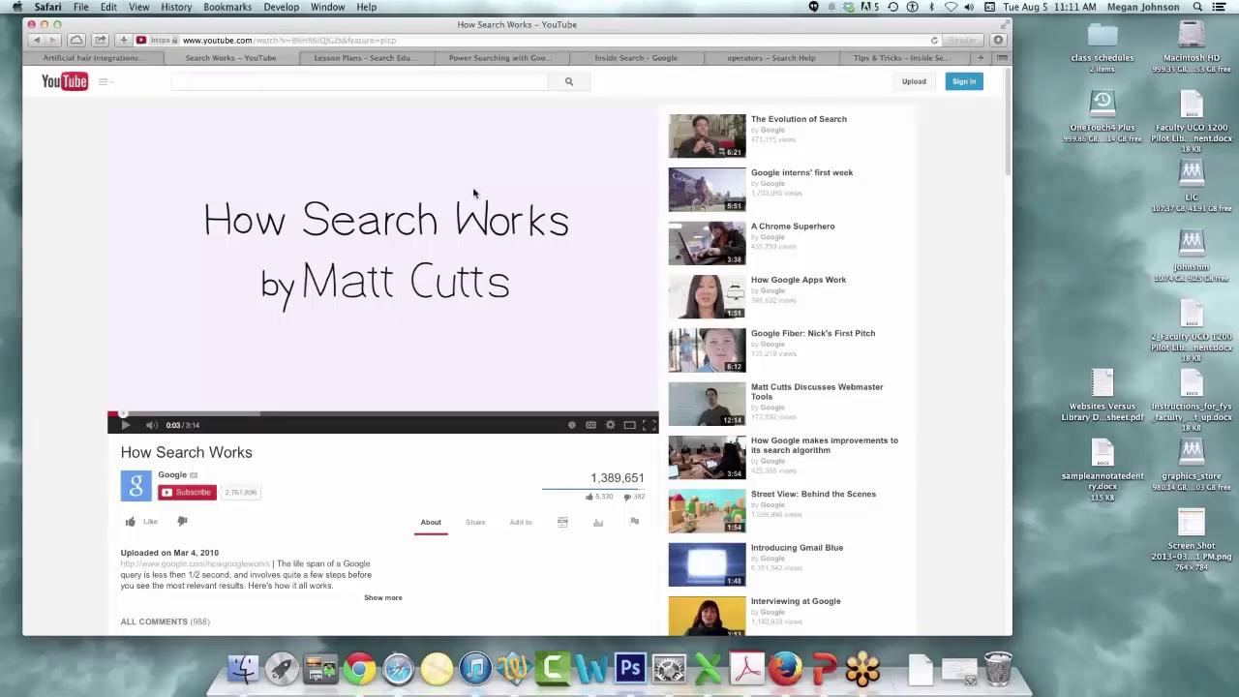
left_click(359, 58)
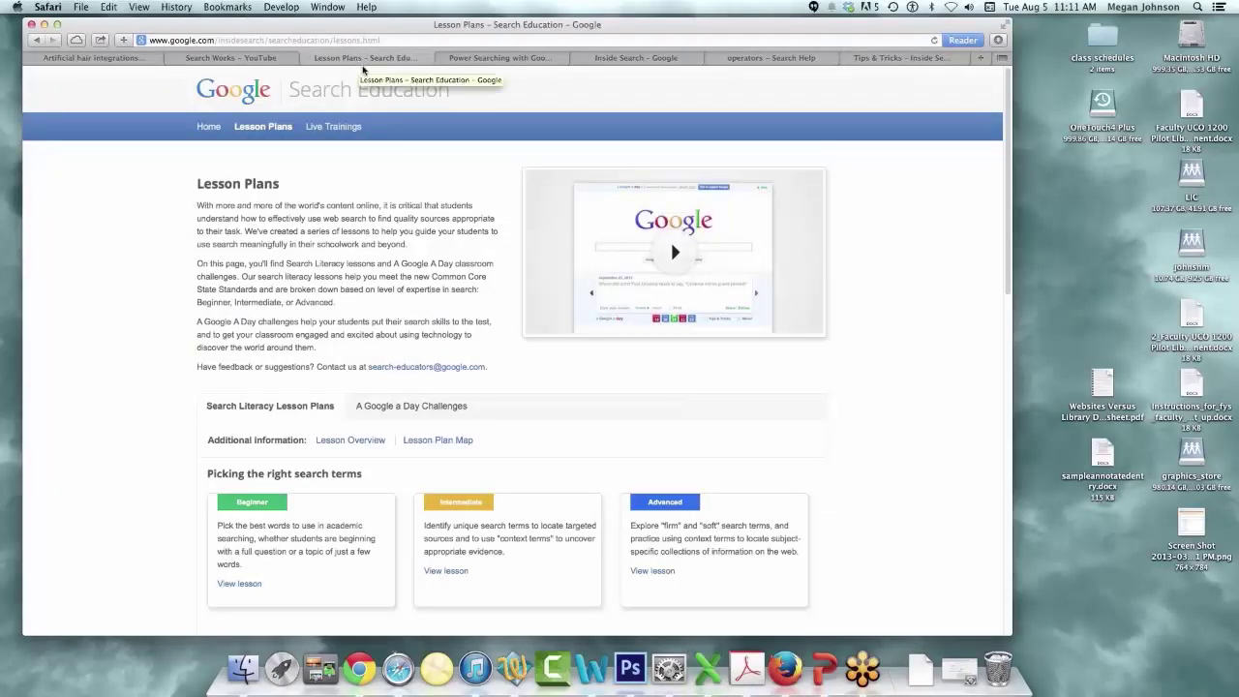
scroll(426, 230, "down", 1)
scroll(426, 230, "down", 5)
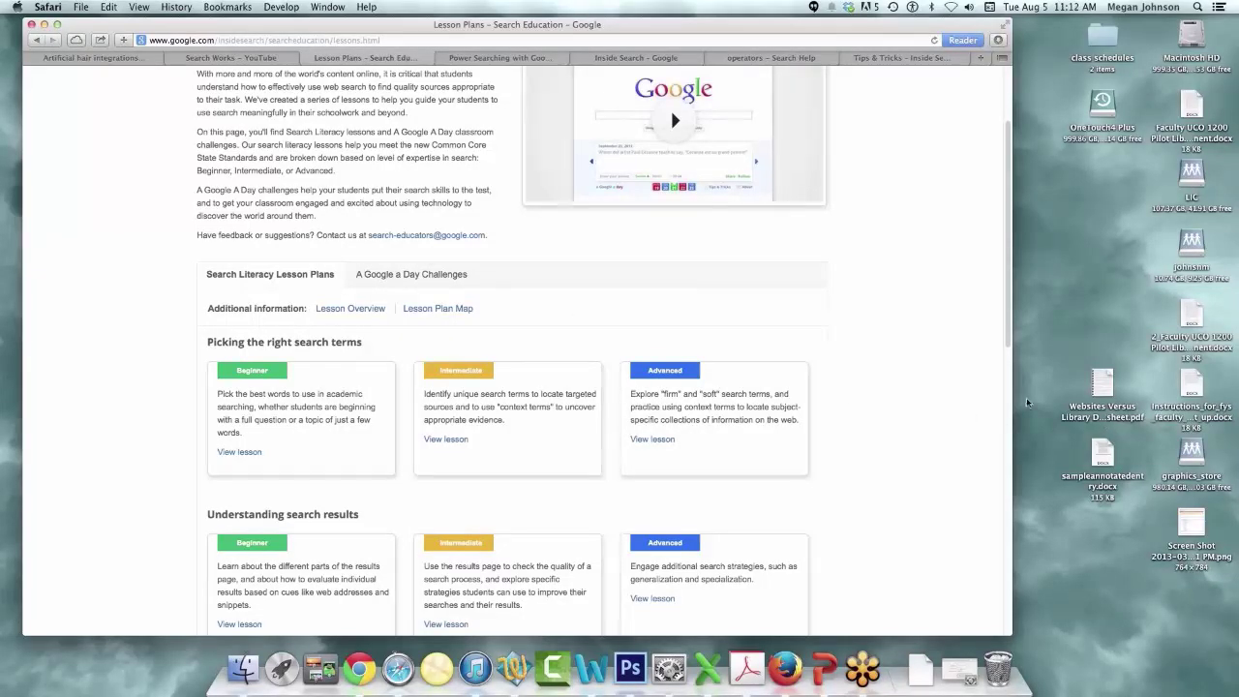
scroll(489, 461, "down", 1)
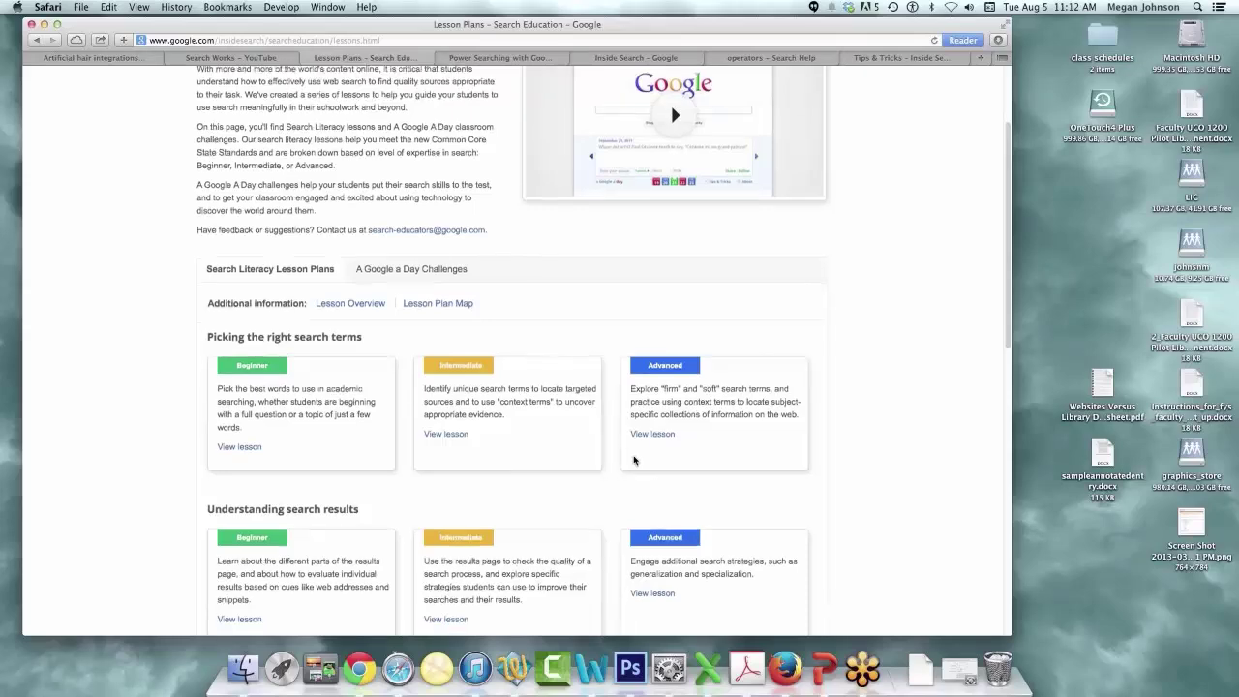
scroll(294, 429, "down", 2)
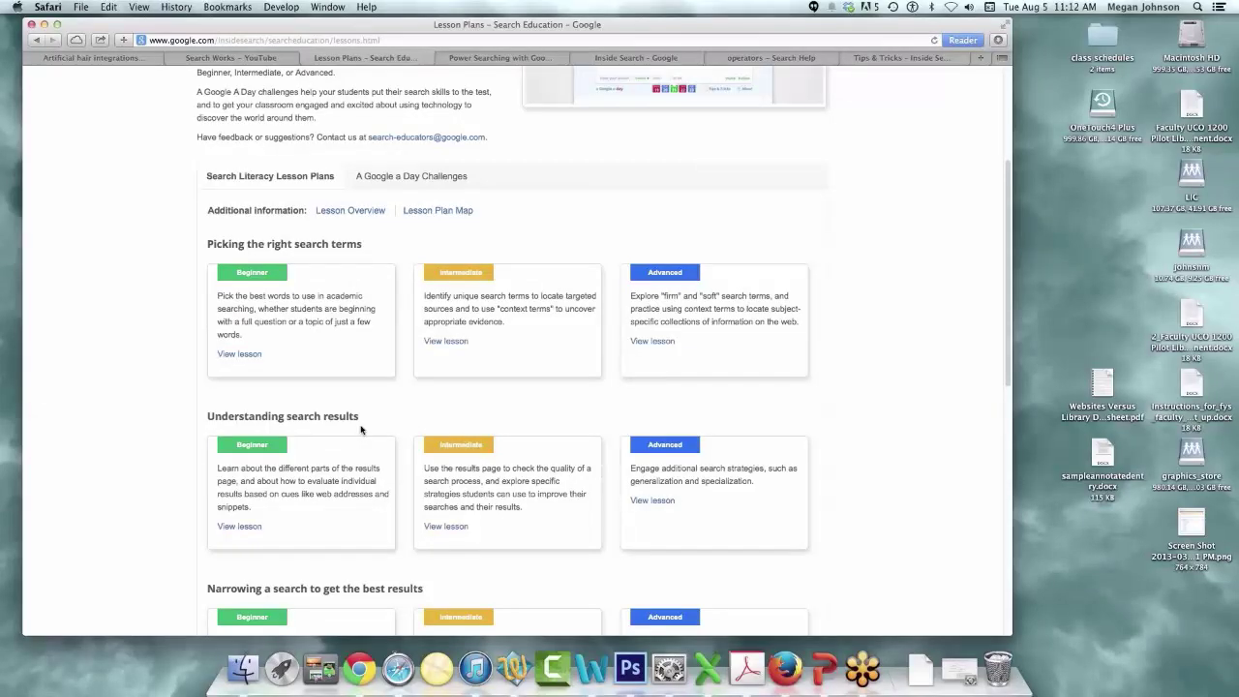
scroll(373, 441, "down", 1)
scroll(373, 441, "down", 6)
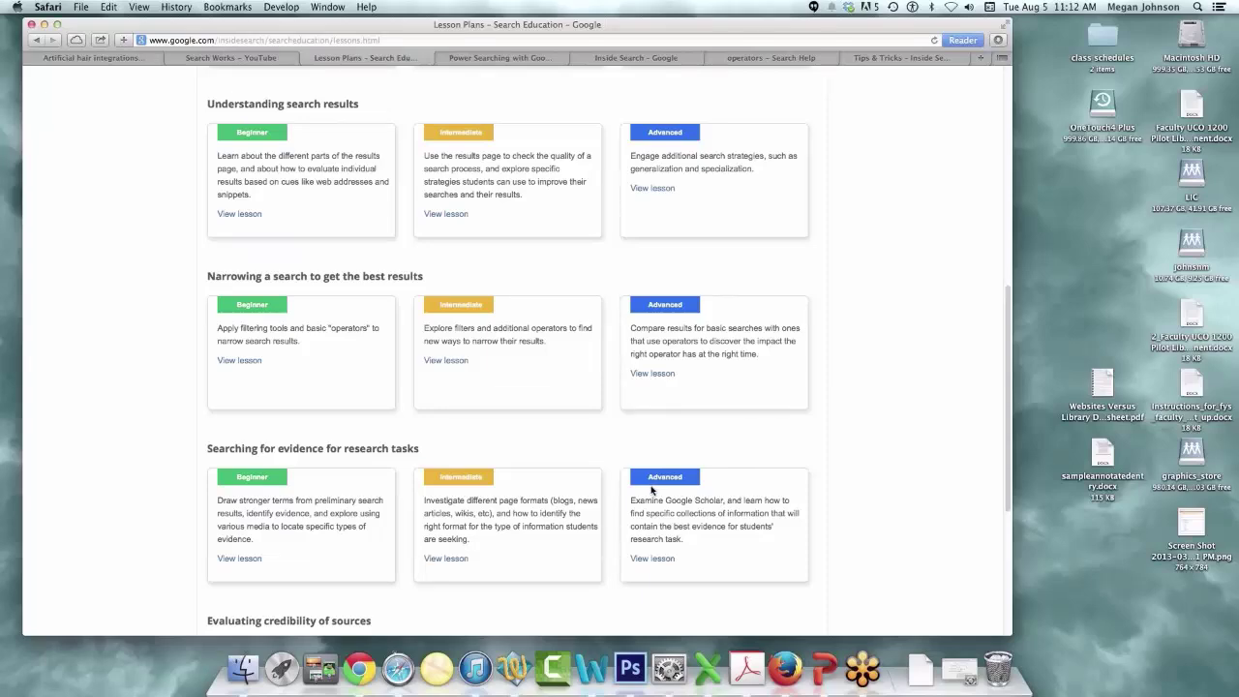
scroll(653, 491, "down", 2)
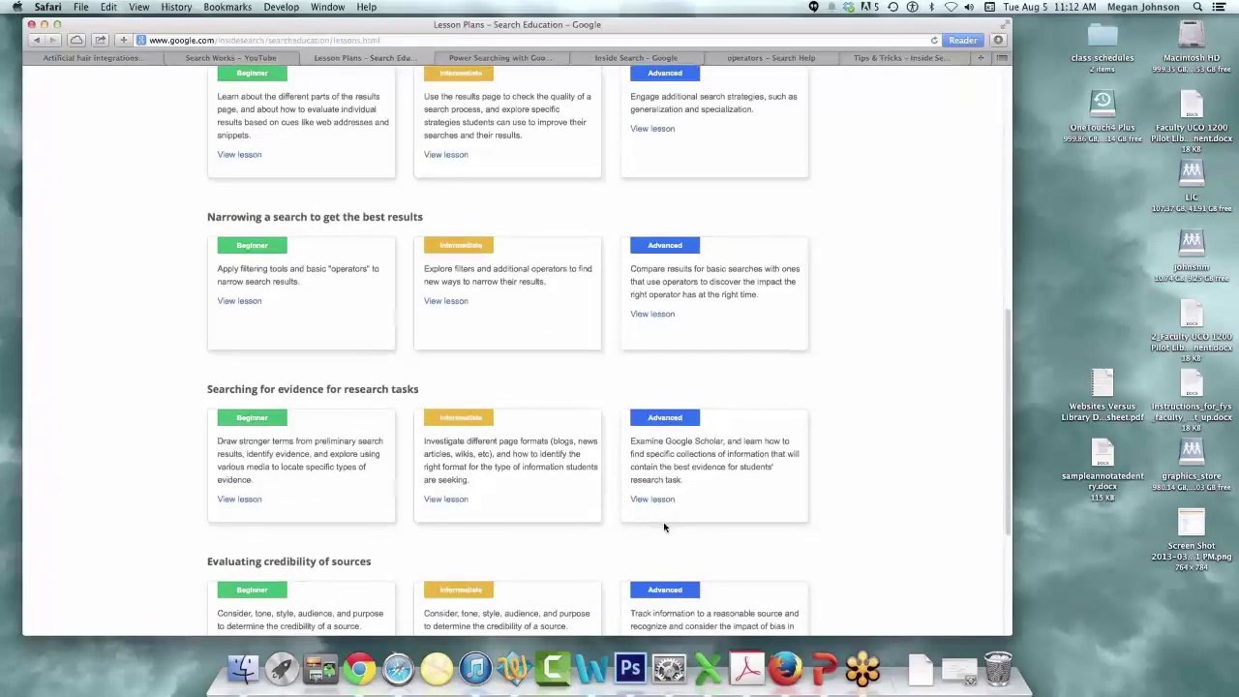
scroll(664, 527, "down", 3)
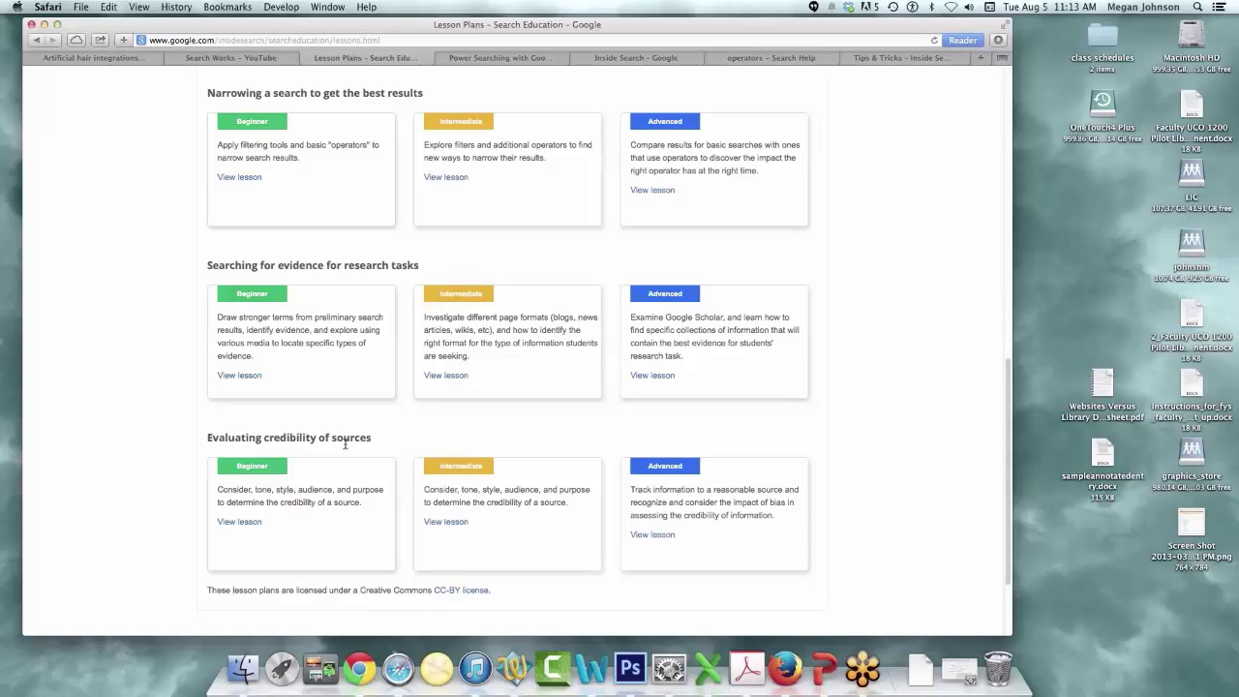
Step: View the Power Searching with Google course page and the How Search Works overview on Inside Search
left_click(518, 60)
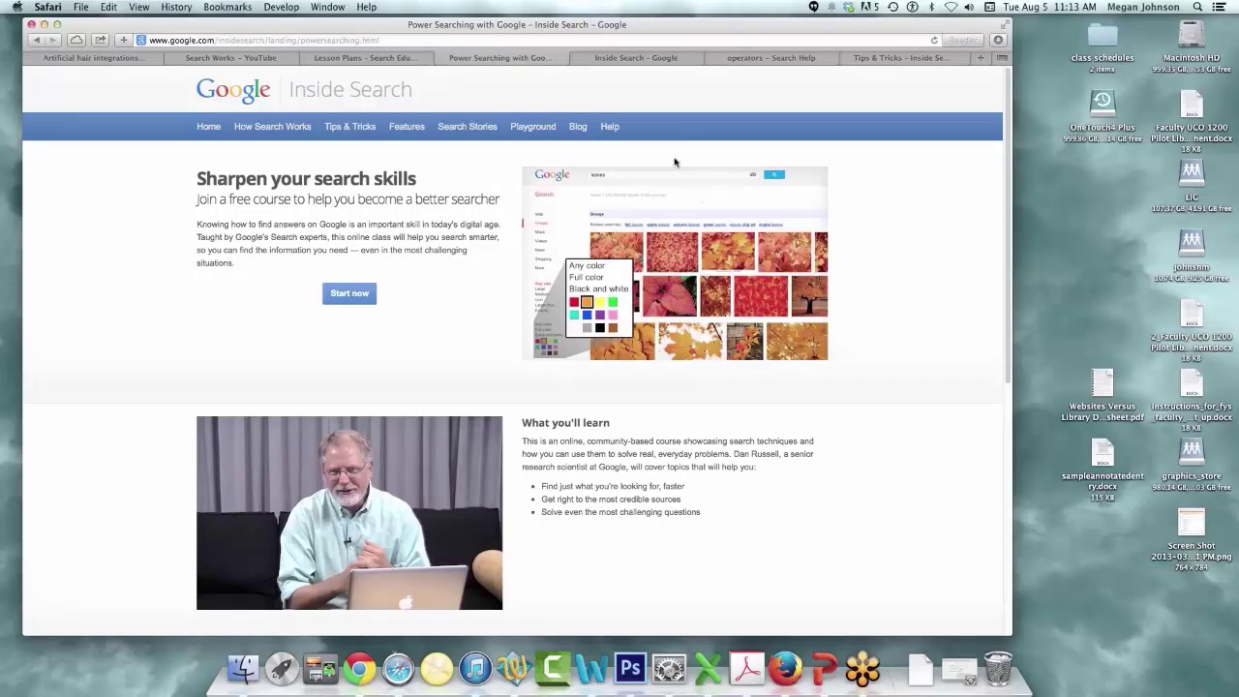
left_click(625, 60)
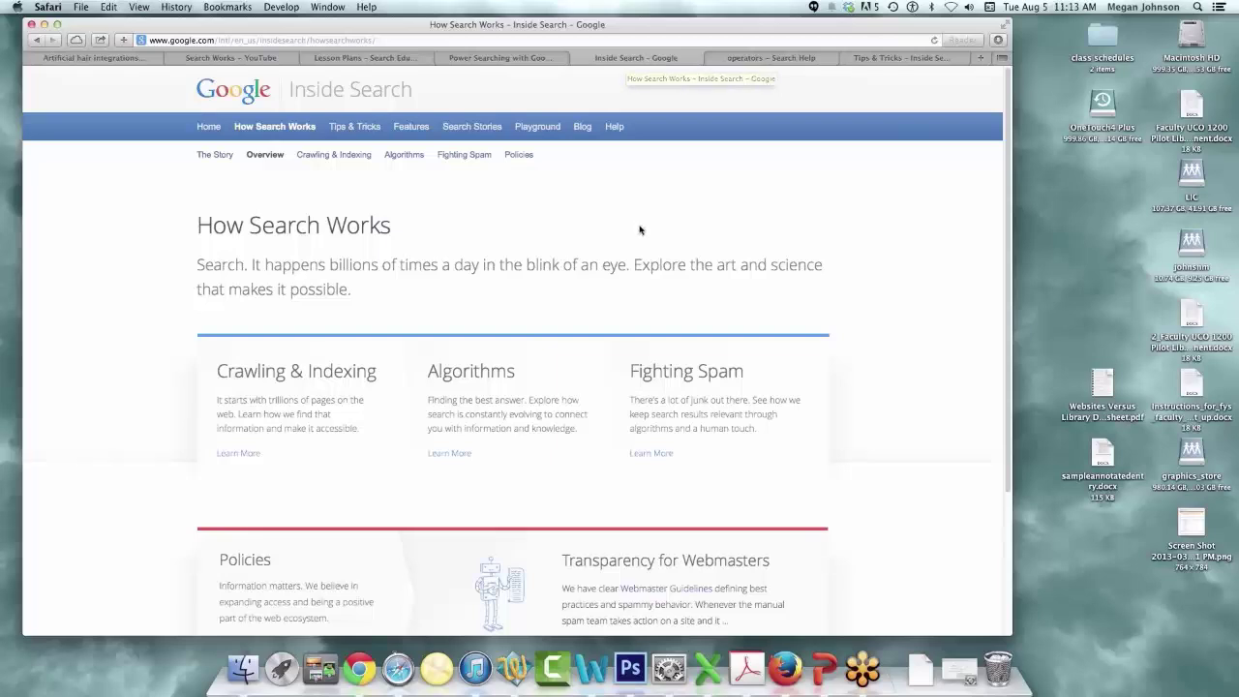
scroll(640, 229, "down", 1)
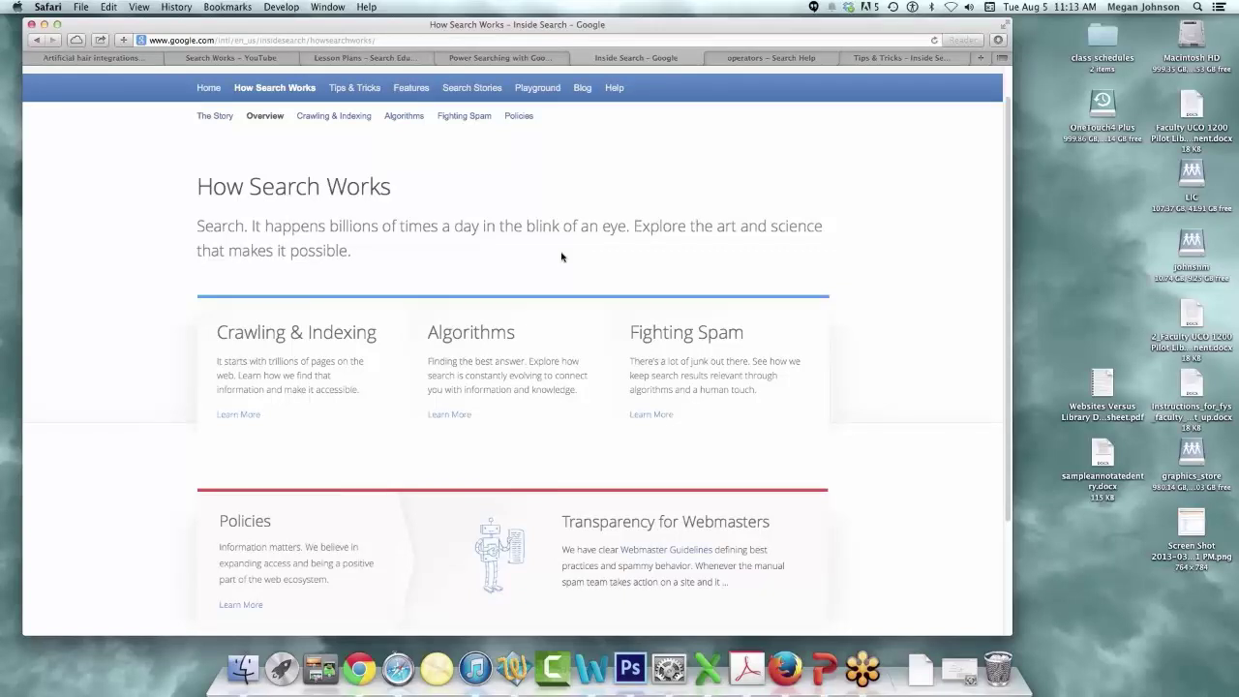
Step: Examine the Search operators help page, including exact phrase, exclude a word and search within a site
left_click(750, 61)
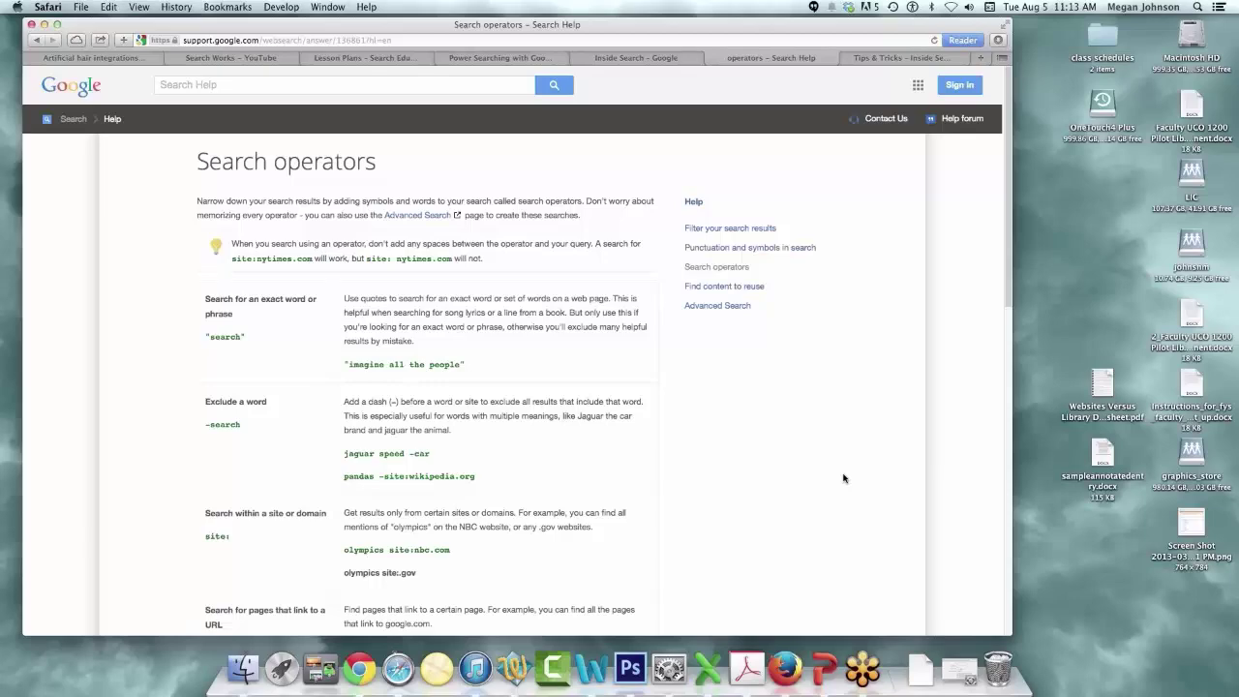
scroll(844, 477, "down", 5)
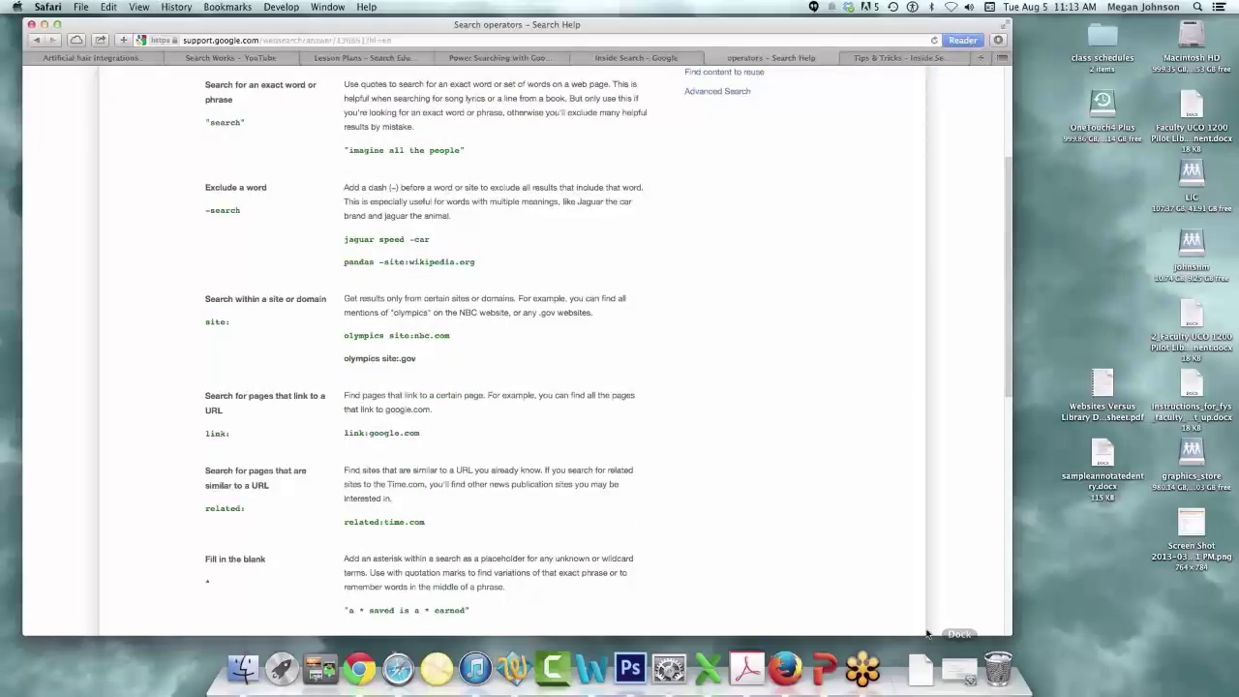
scroll(885, 625, "up", 2)
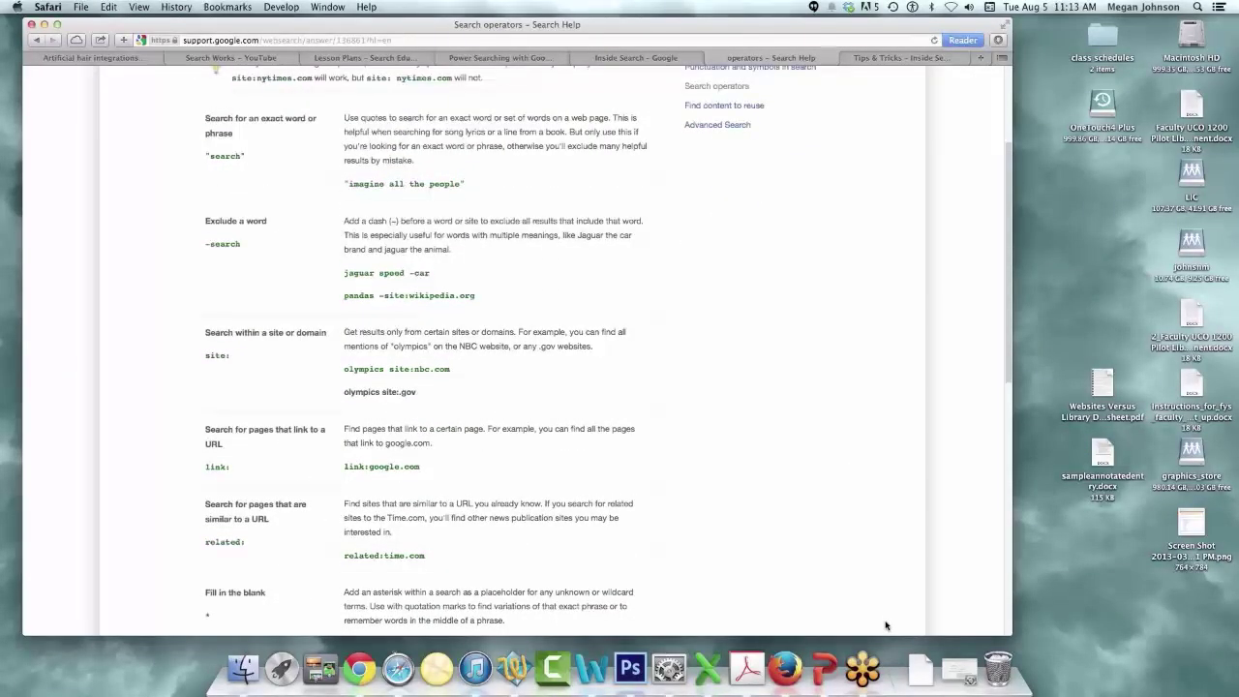
scroll(885, 626, "up", 2)
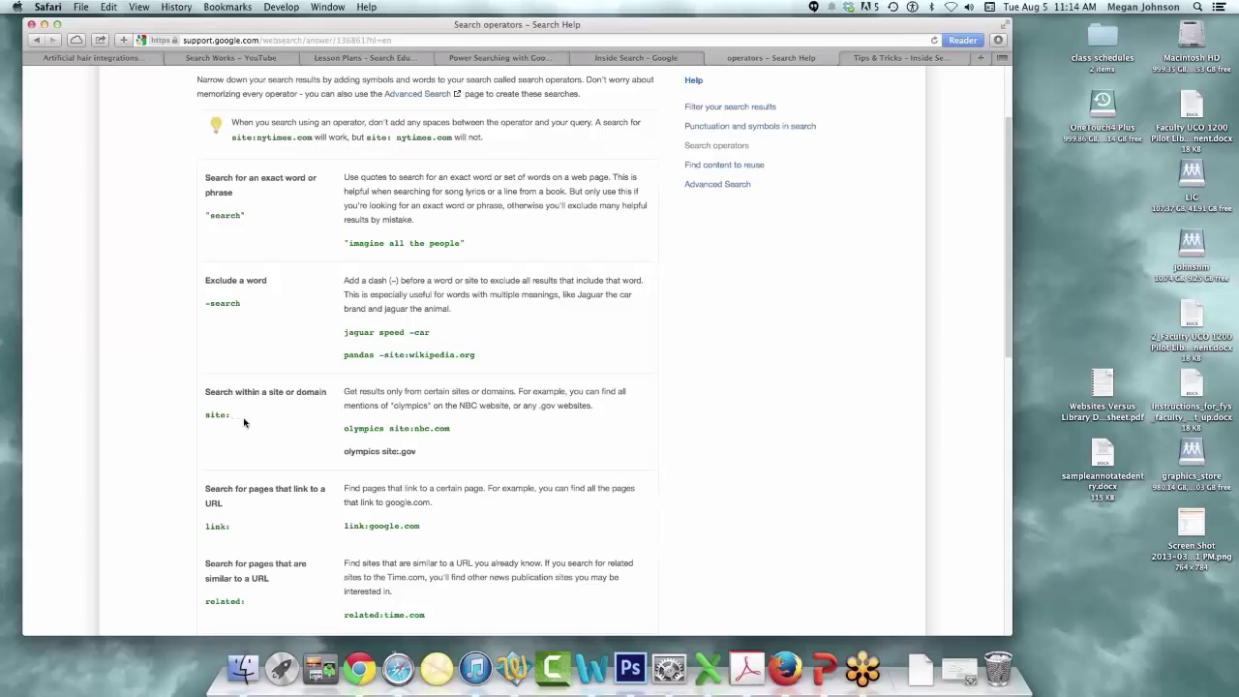
Step: Read through the remaining search operators, from site: to cache:, and open the linked punctuation and symbols help page
scroll(244, 424, "down", 2)
scroll(244, 424, "down", 5)
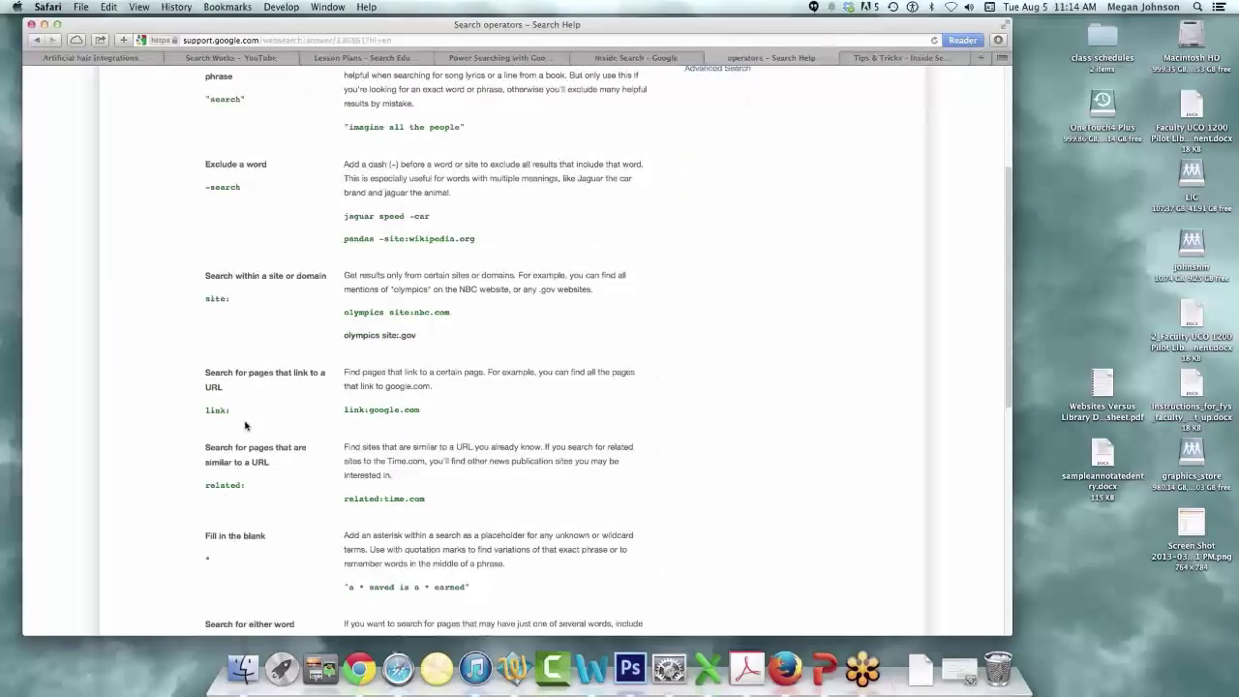
scroll(274, 461, "down", 4)
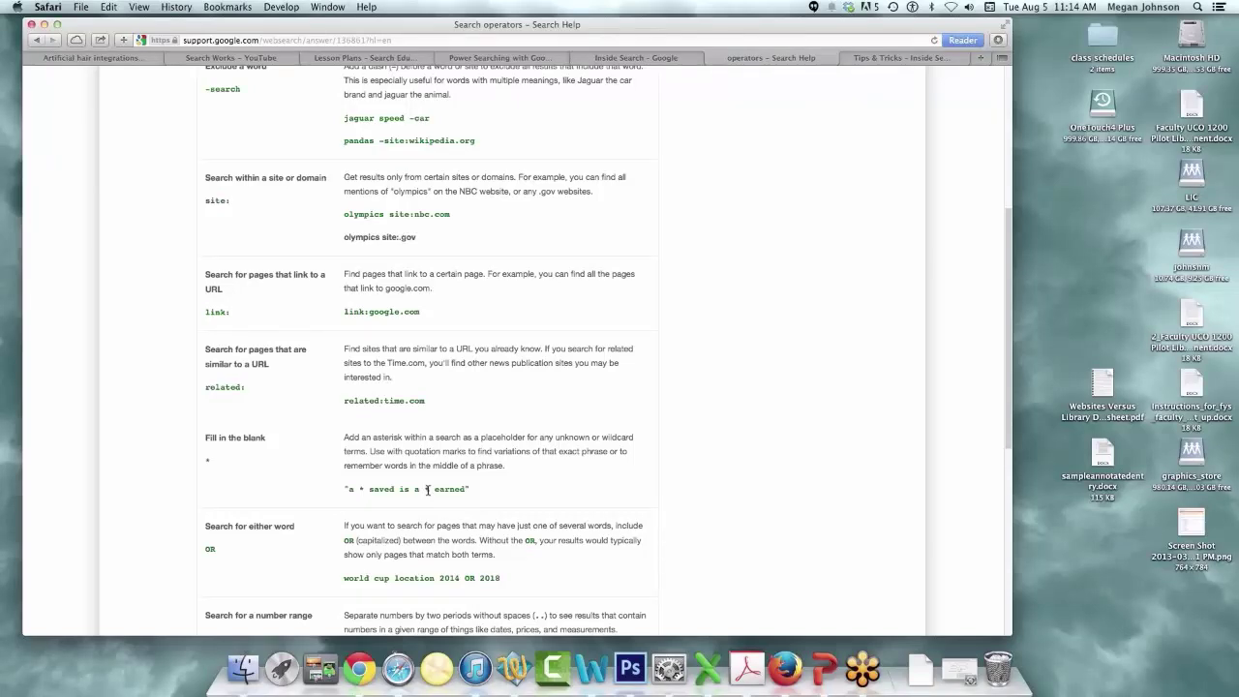
scroll(427, 489, "down", 3)
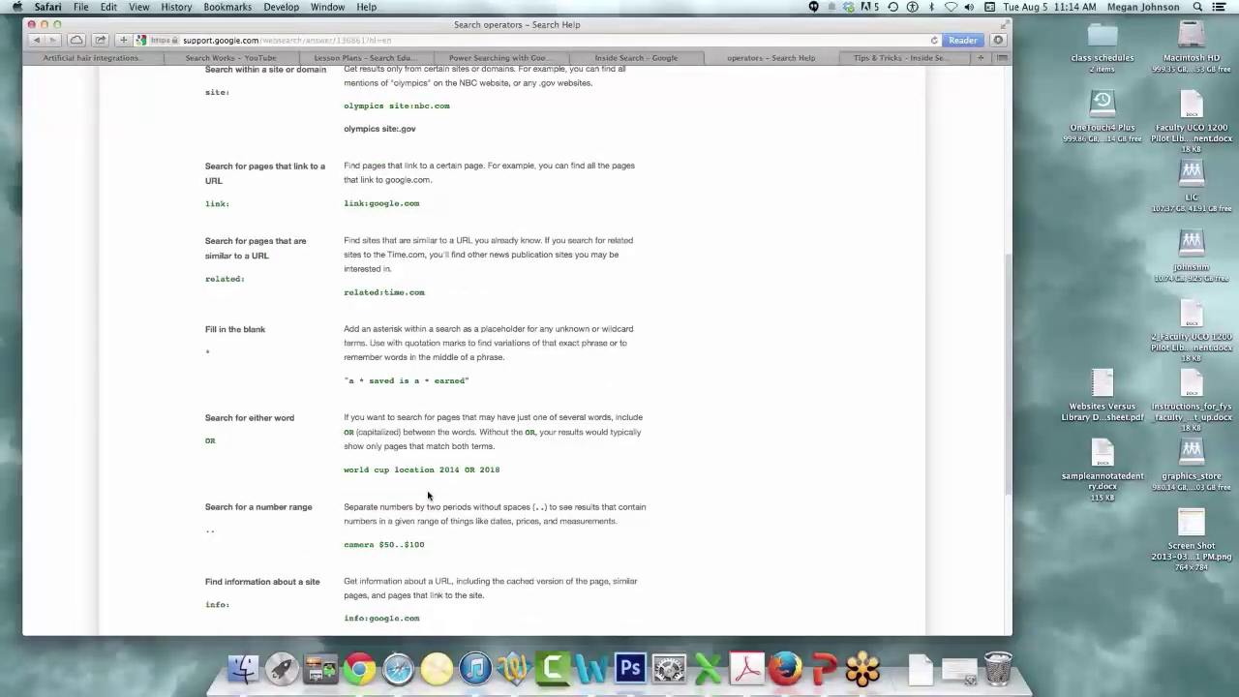
scroll(427, 496, "down", 3)
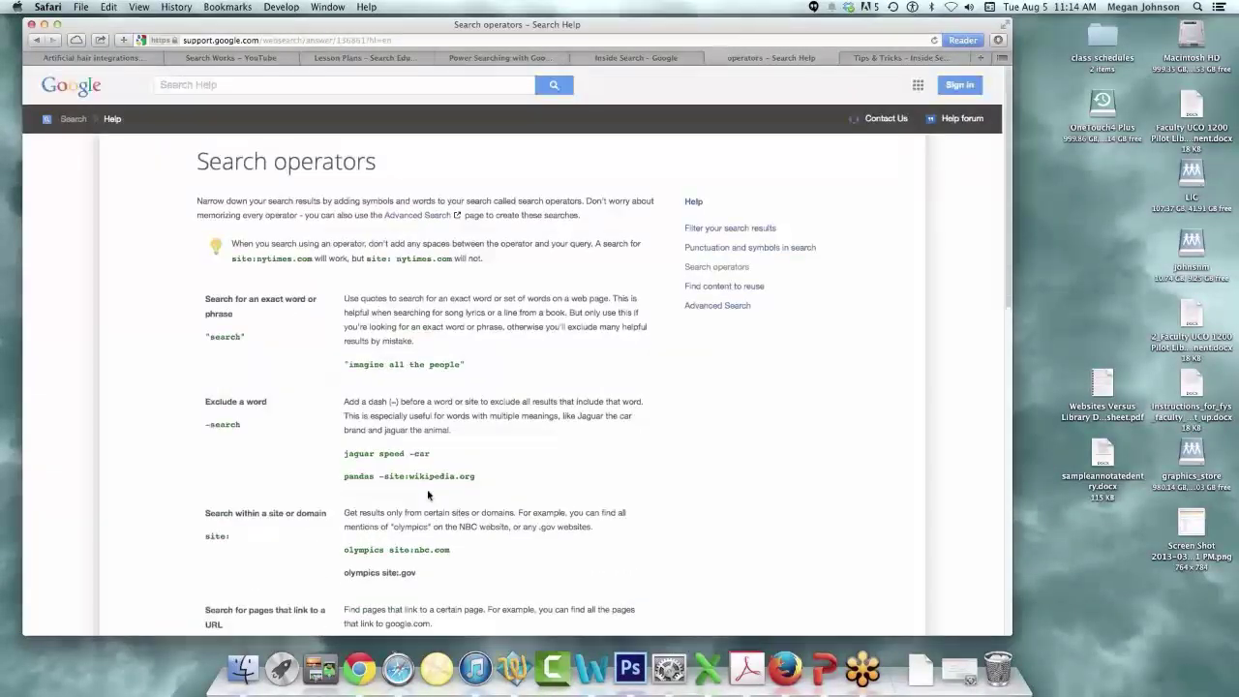
scroll(426, 495, "down", 10)
scroll(427, 496, "down", 10)
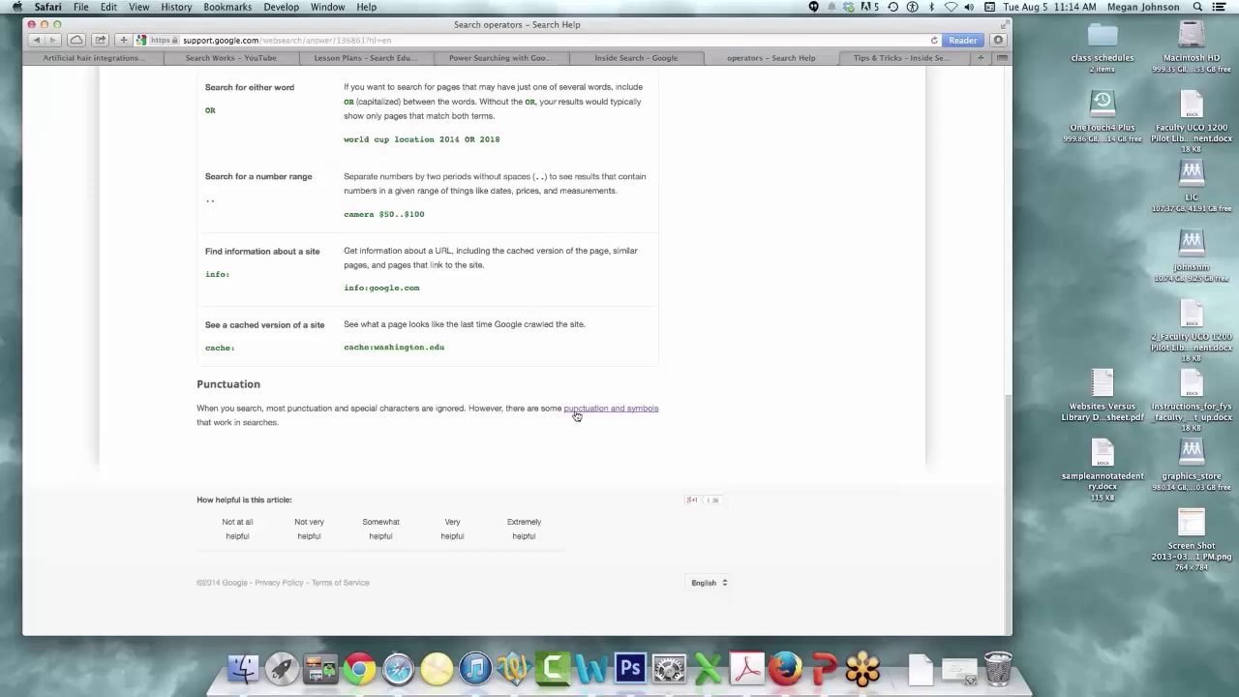
left_click(575, 410)
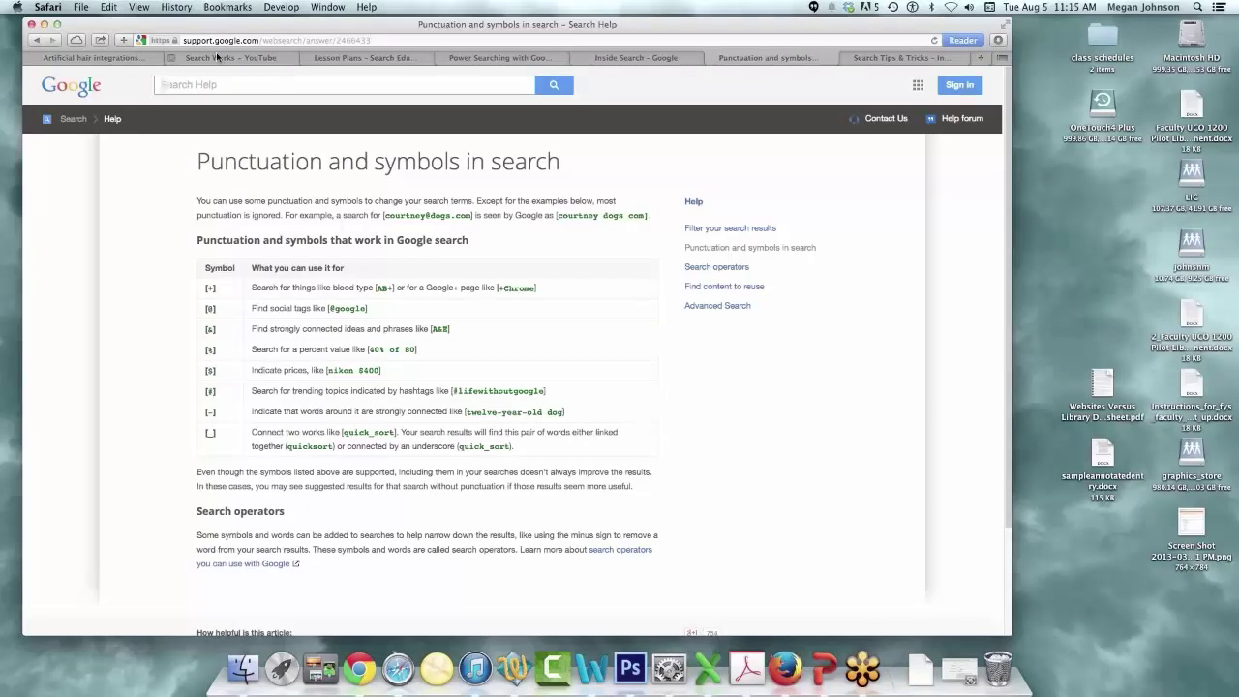
Step: Load the Google home page at google.com in place of the punctuation help page
left_click(221, 41)
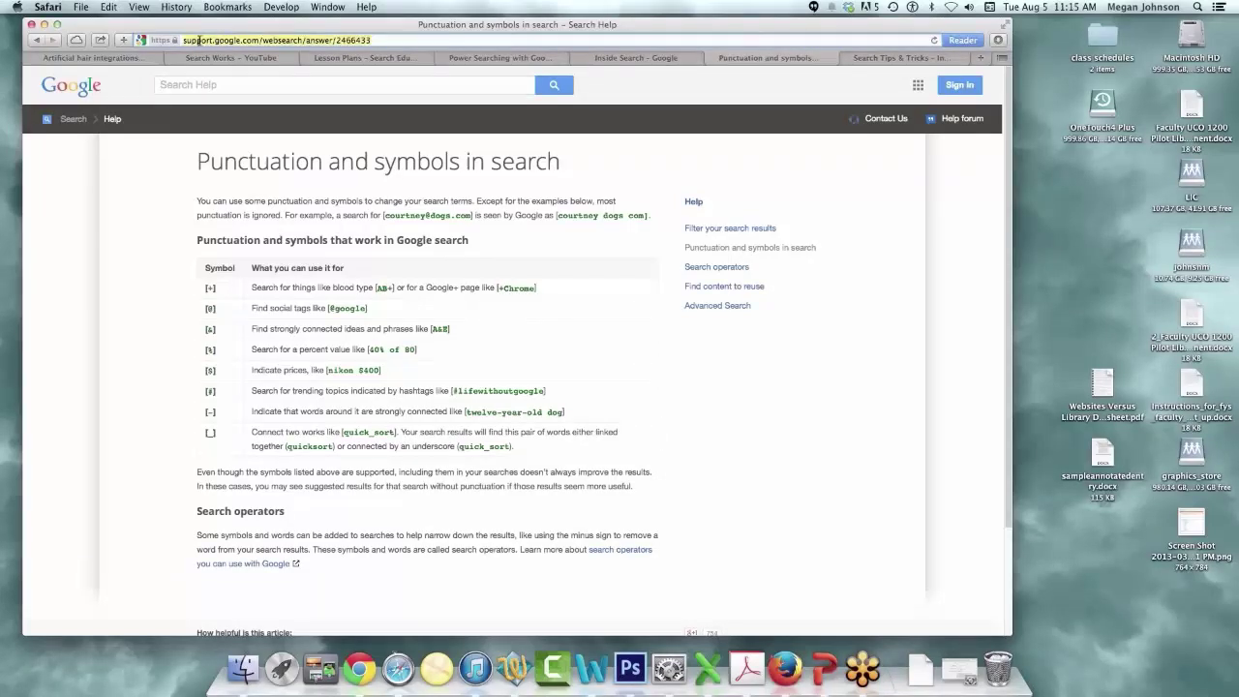
type("google.com")
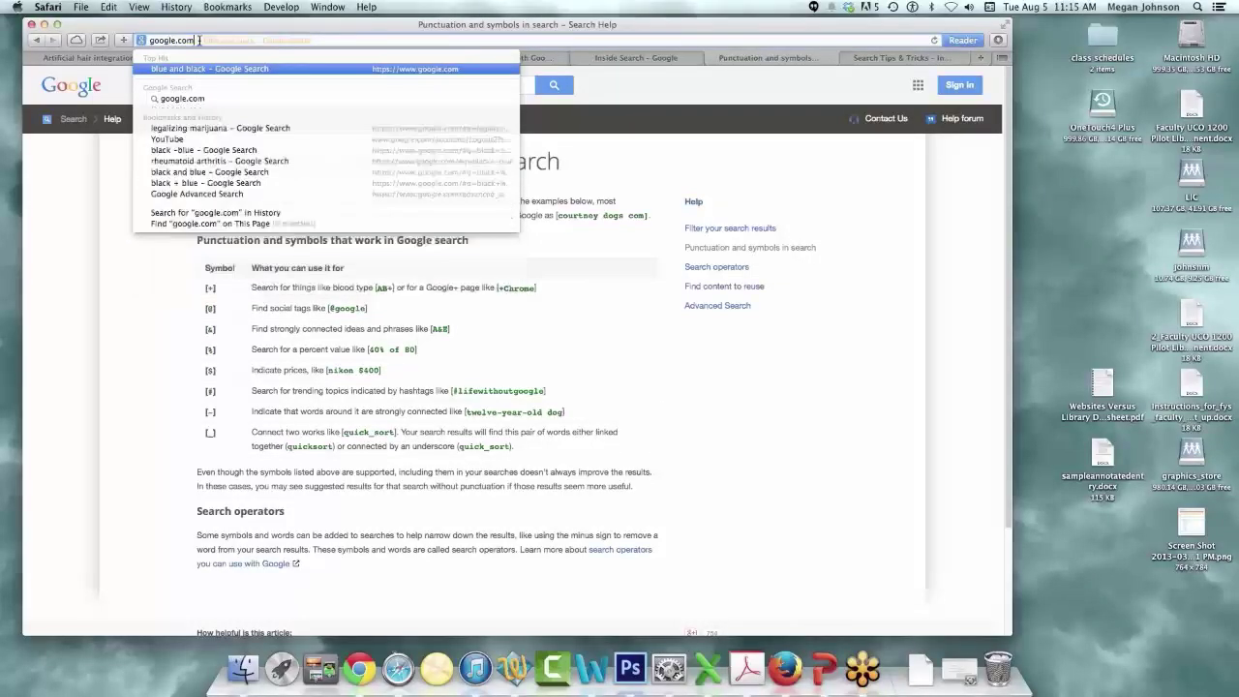
key("Return")
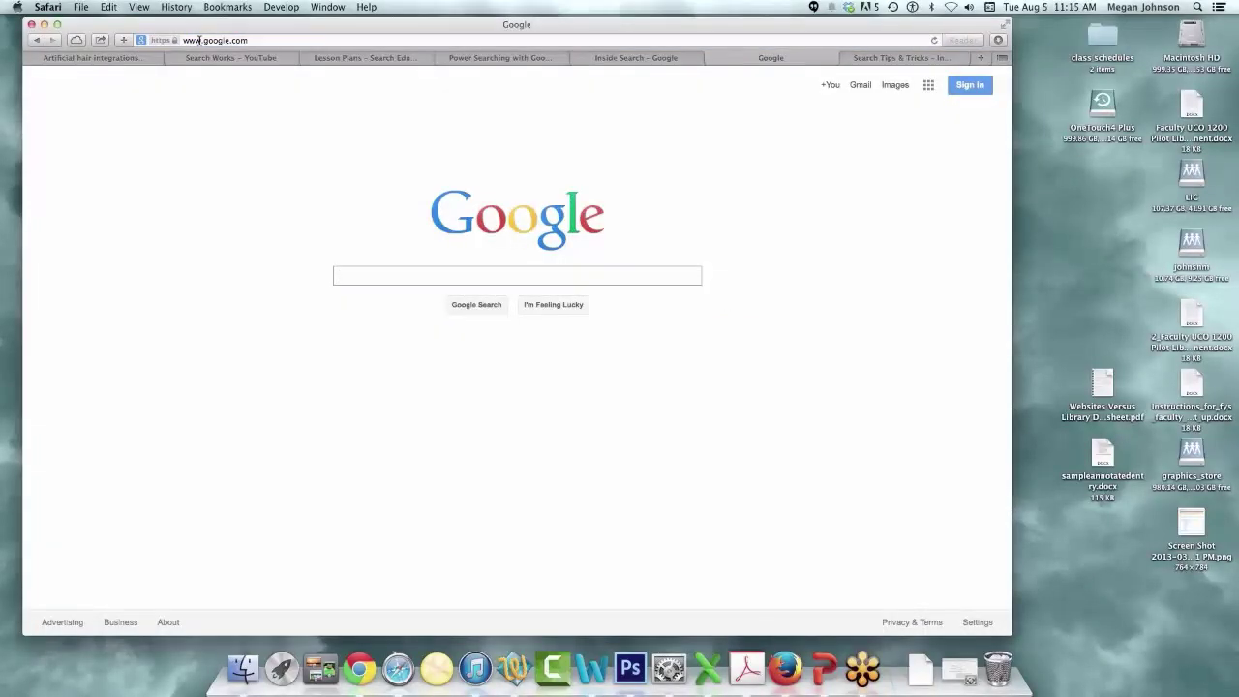
Step: Search Google for "why married men cheat on older women" as an example of a natural-language question
type("why mariju")
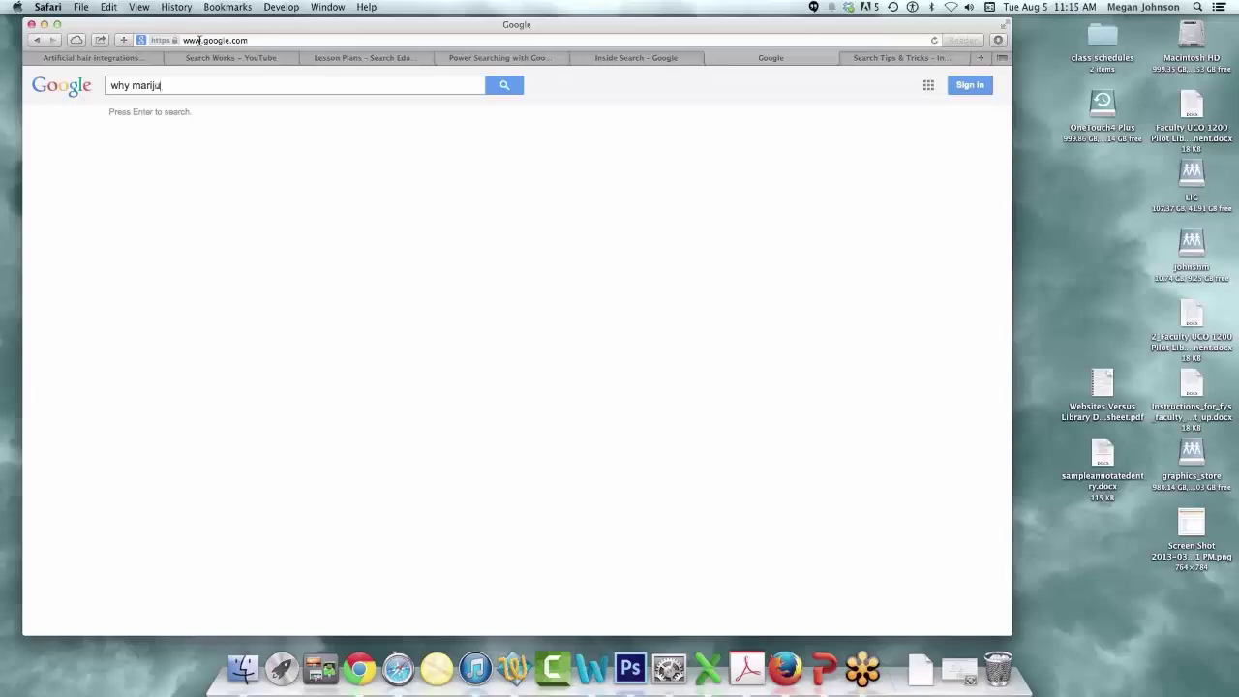
key("BackSpace")
key("BackSpace")
key("BackSpace")
key("BackSpace")
key("BackSpace")
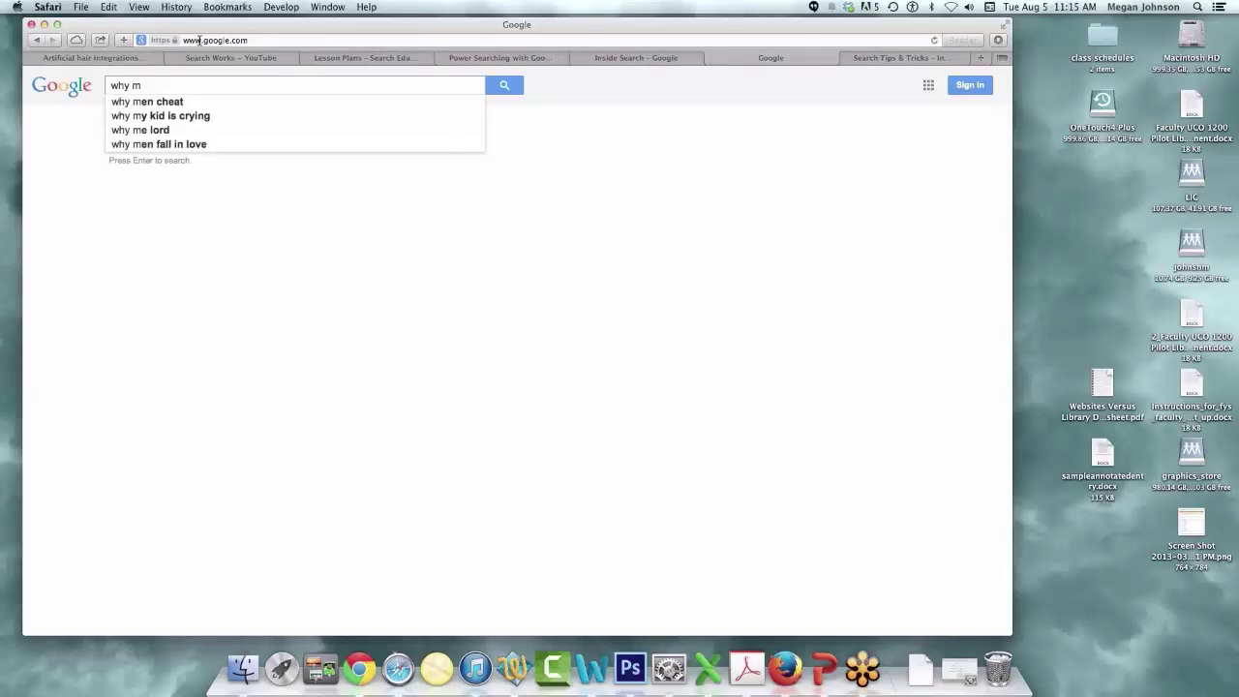
type("arried m")
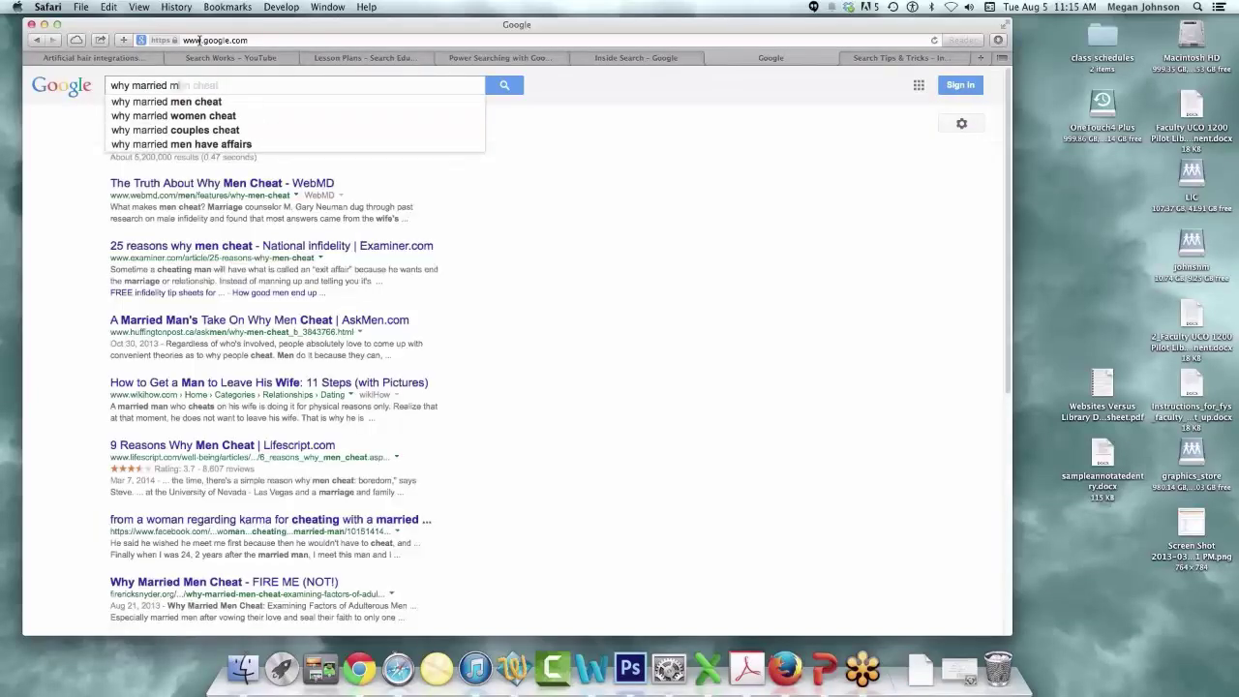
type("en cheat on o")
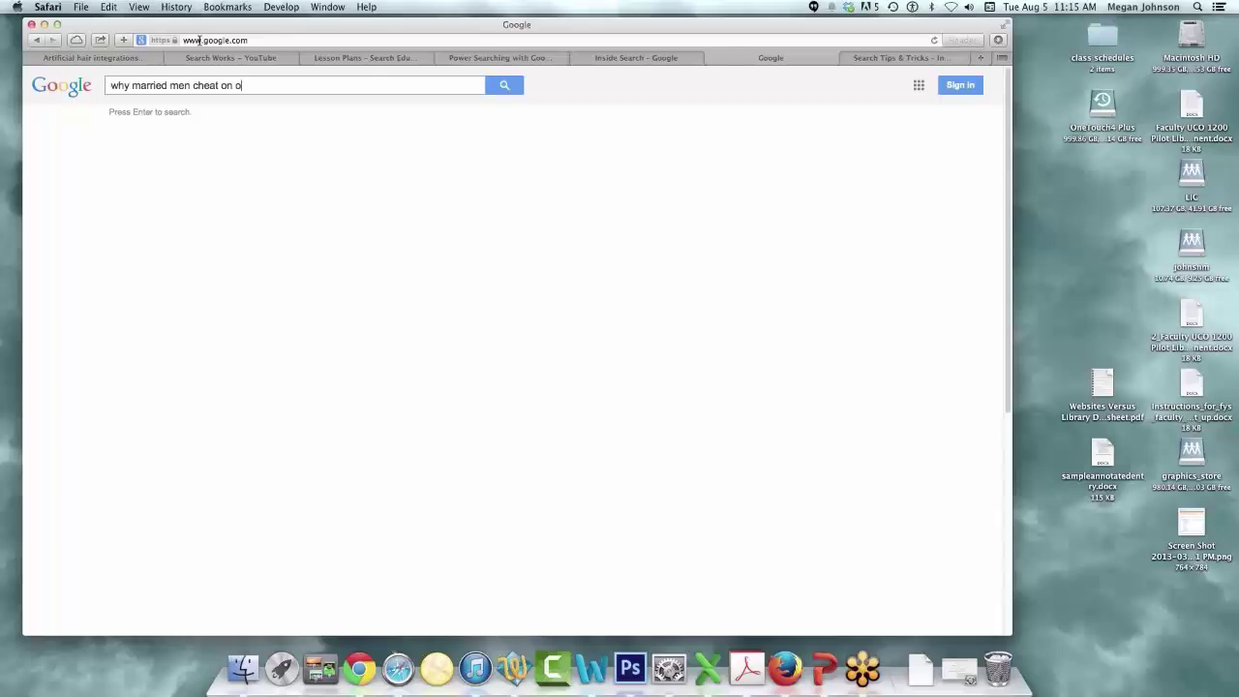
type("lder women")
key("Return")
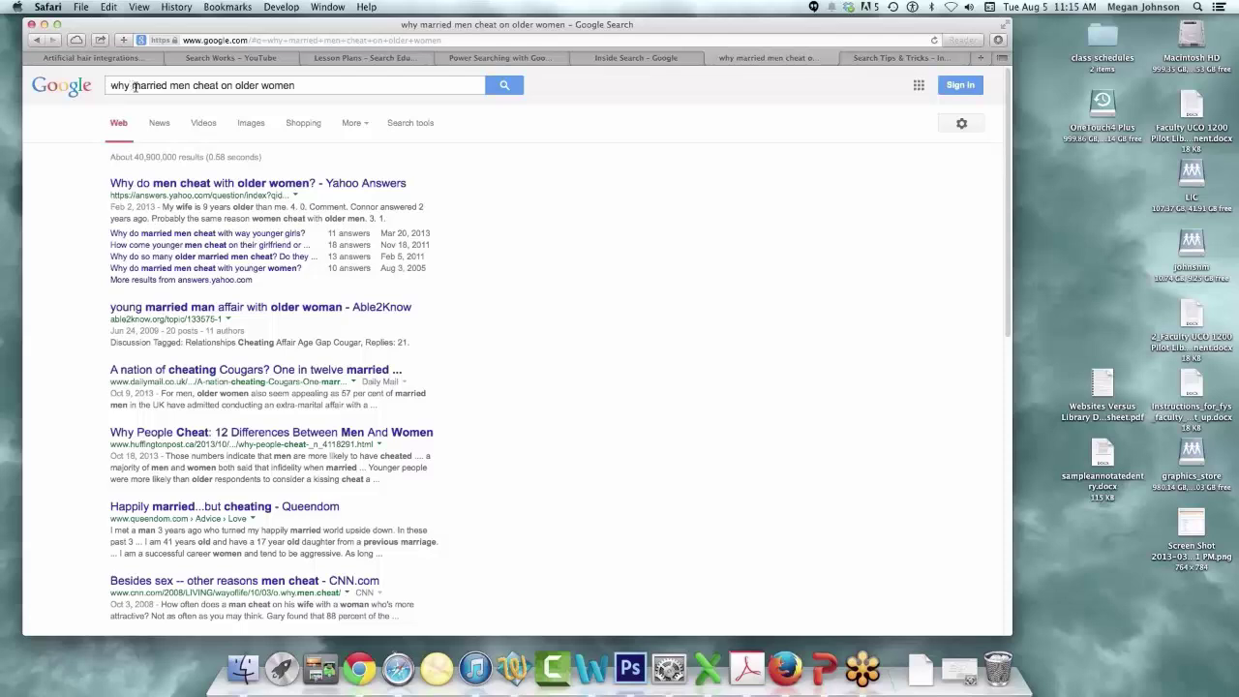
left_click(298, 86)
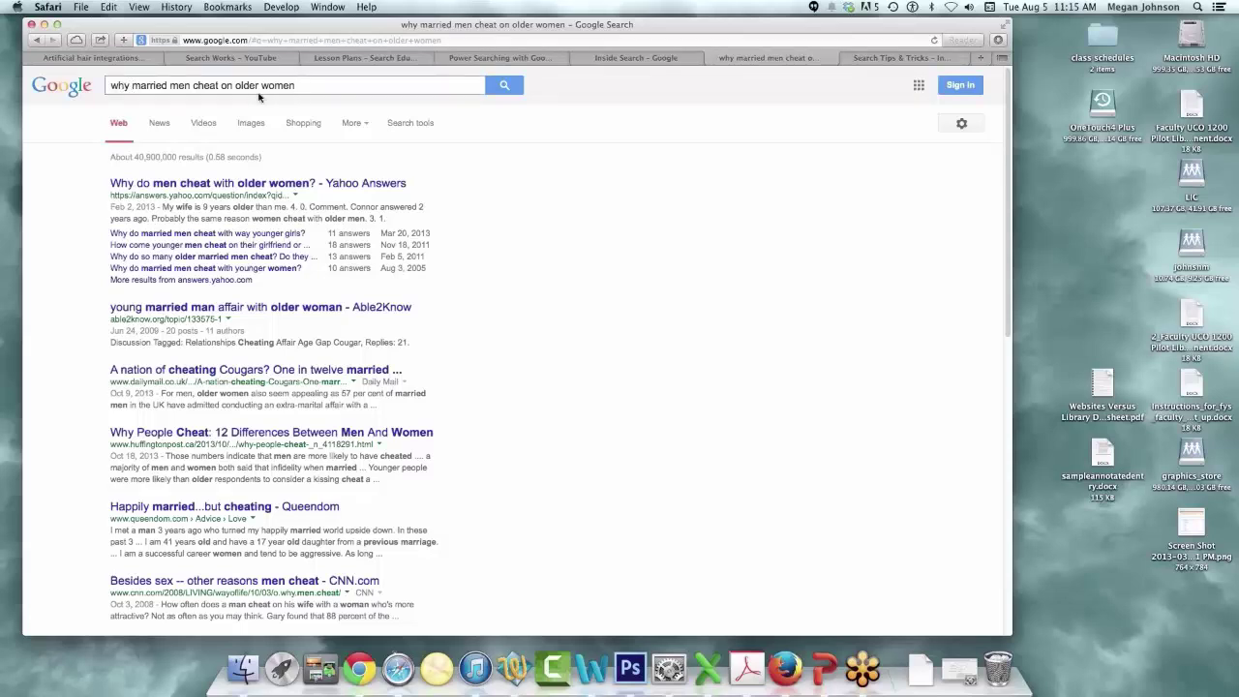
type("?")
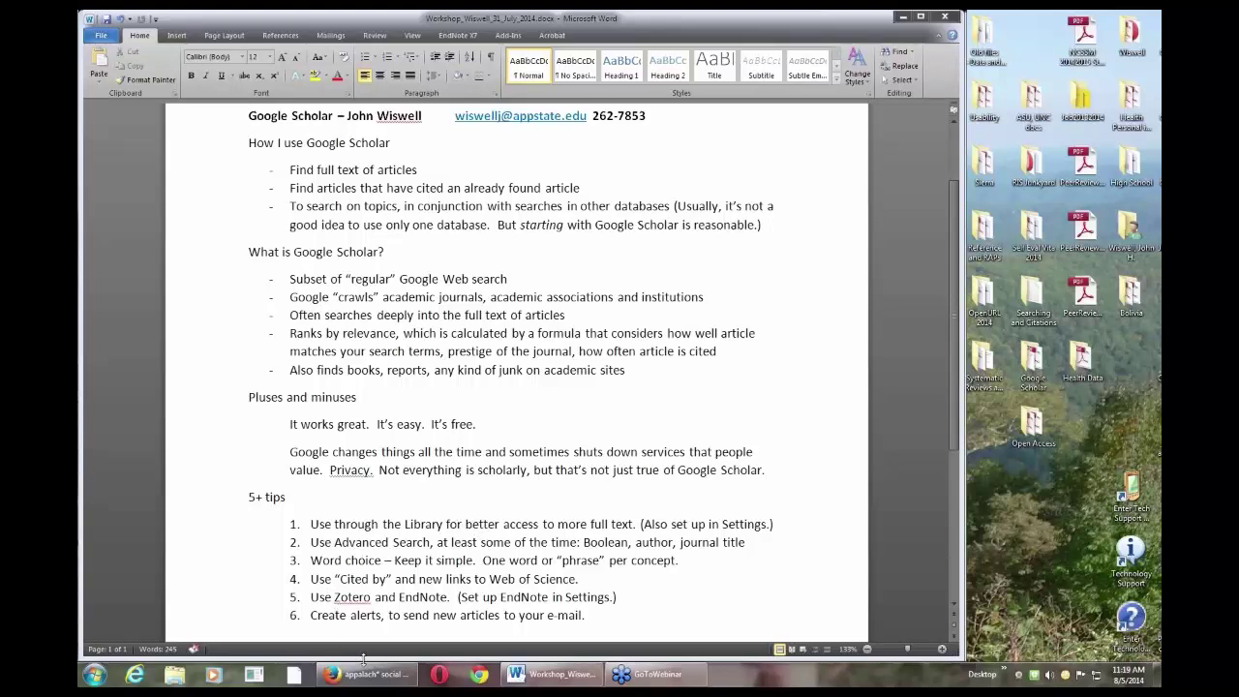
Step: Switch to Firefox and run a Google Scholar search for "appalach* social health" from the Belk Library home page
mouse_move(381, 680)
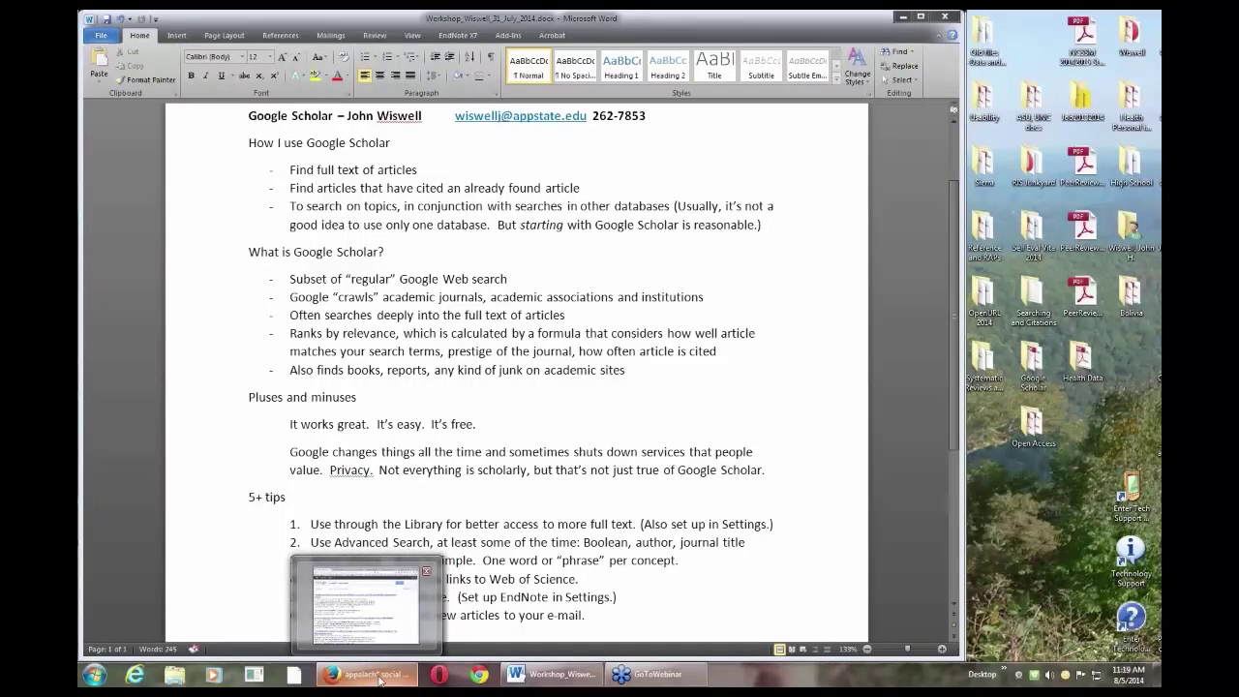
left_click(381, 681)
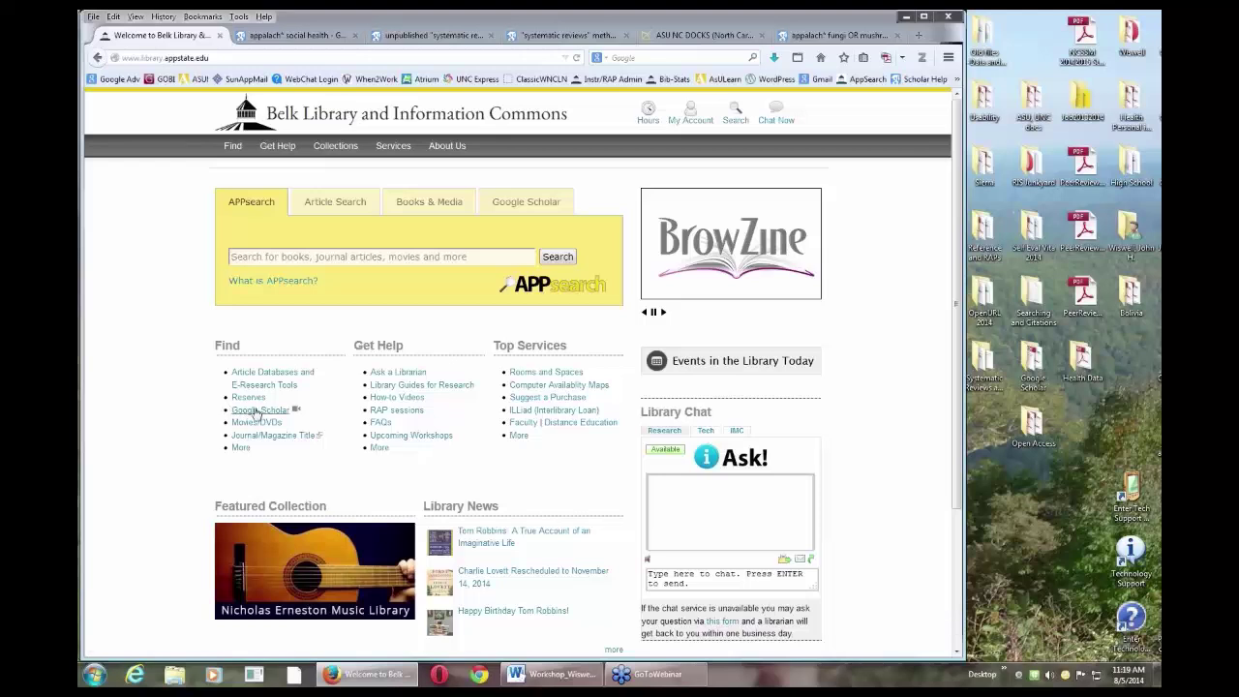
left_click(516, 203)
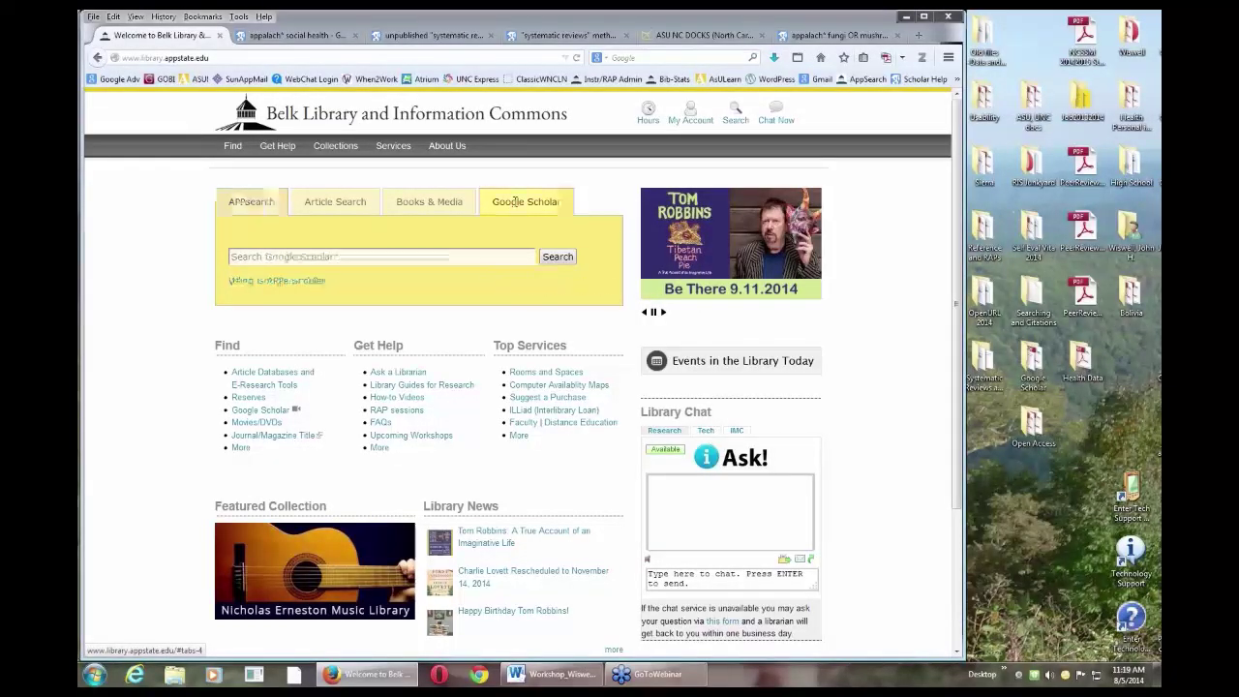
left_click(323, 257)
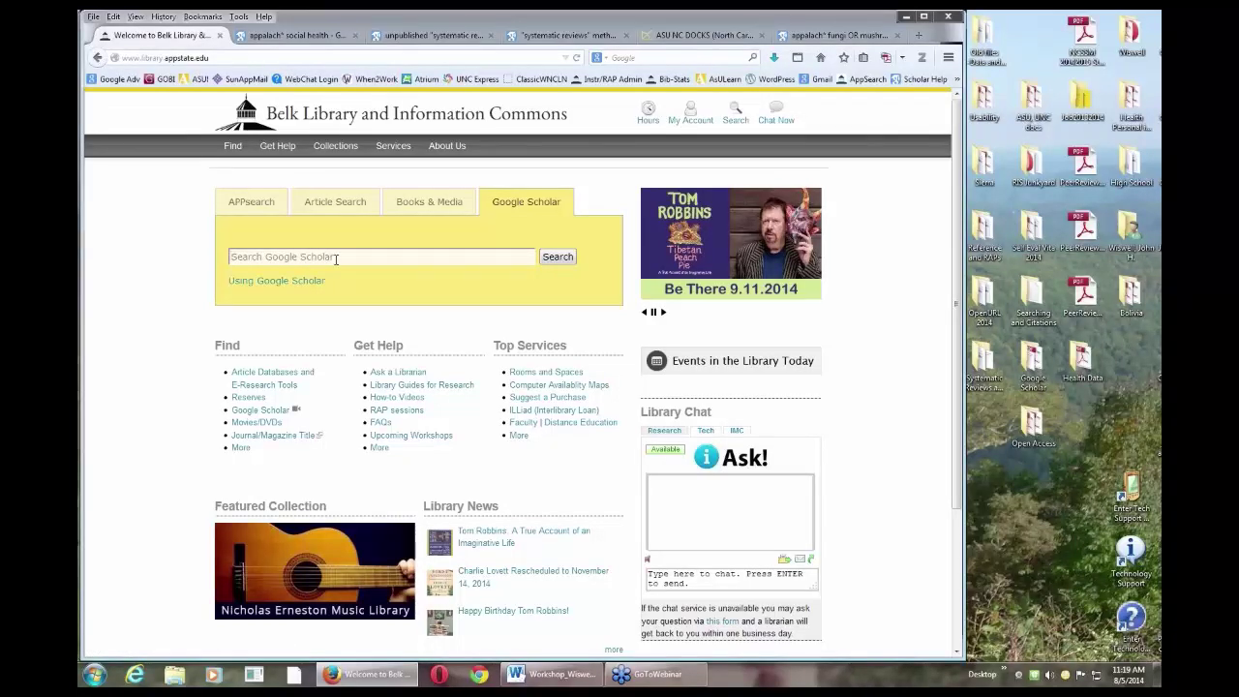
type("appalac")
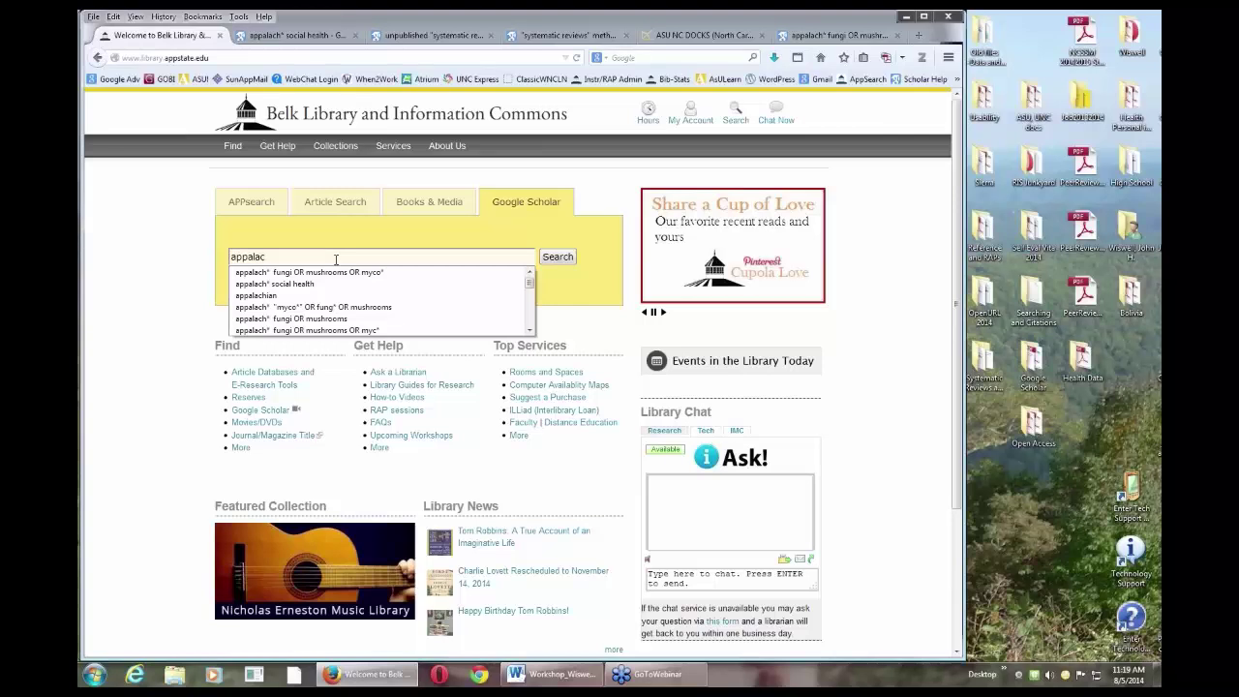
type("h*")
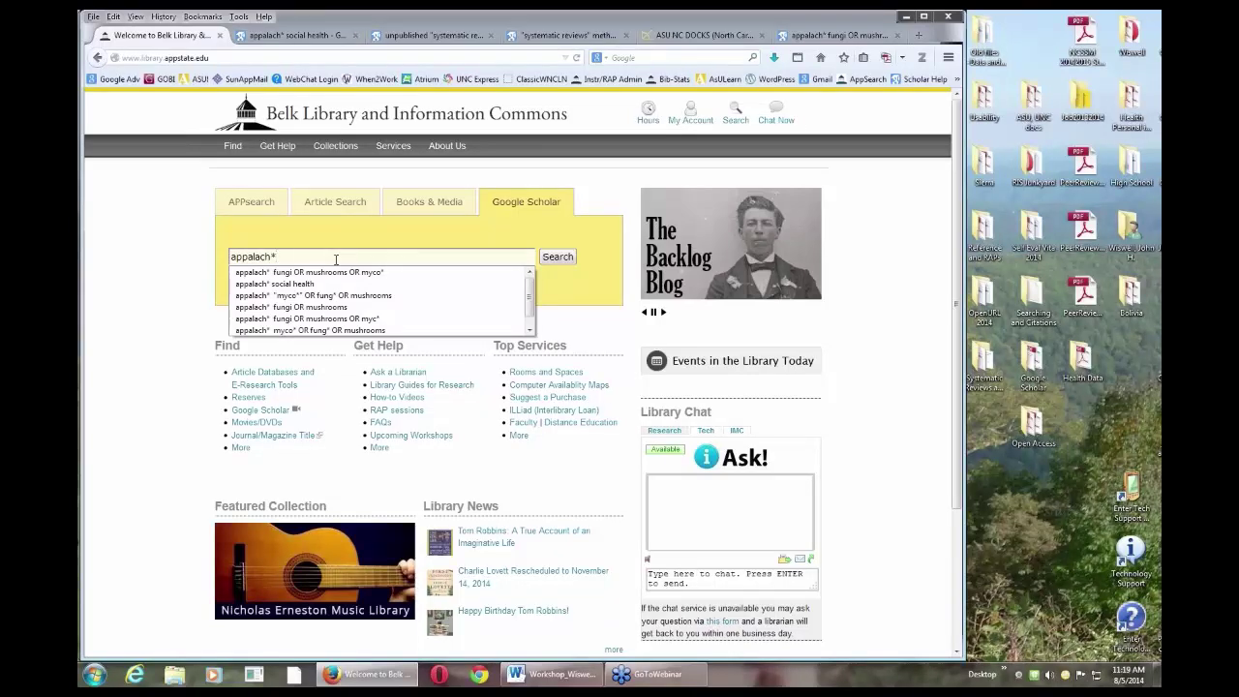
type("social he")
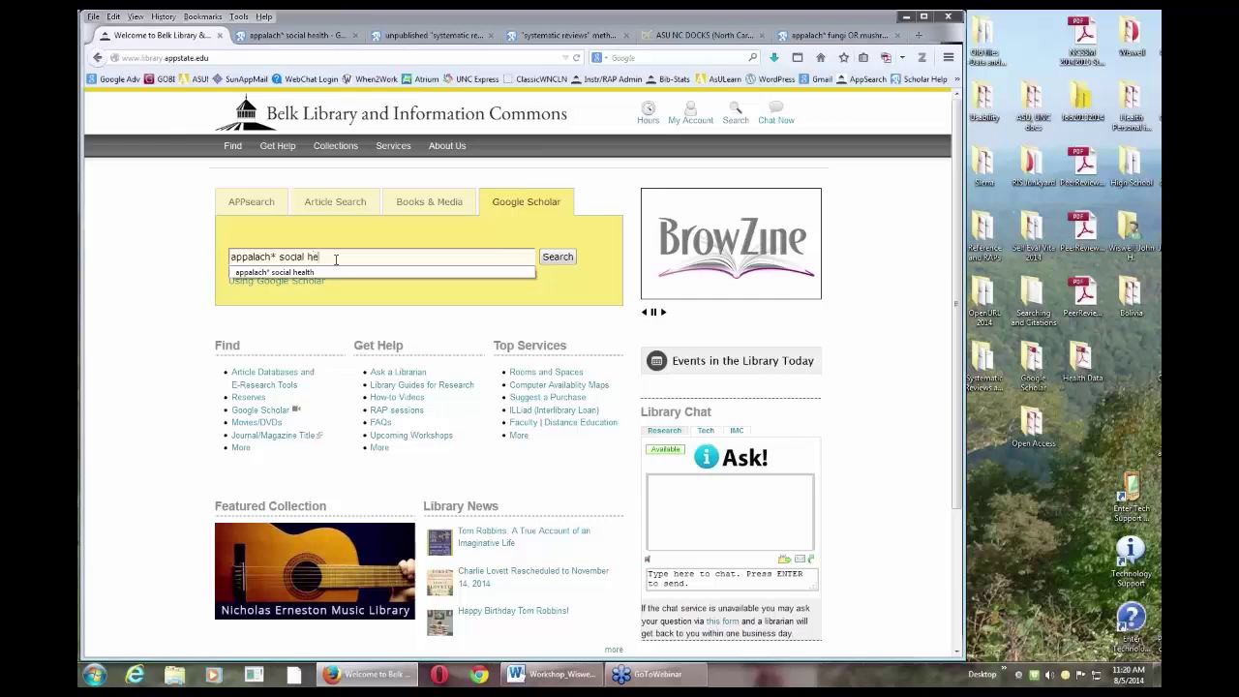
type("alth")
key("Return")
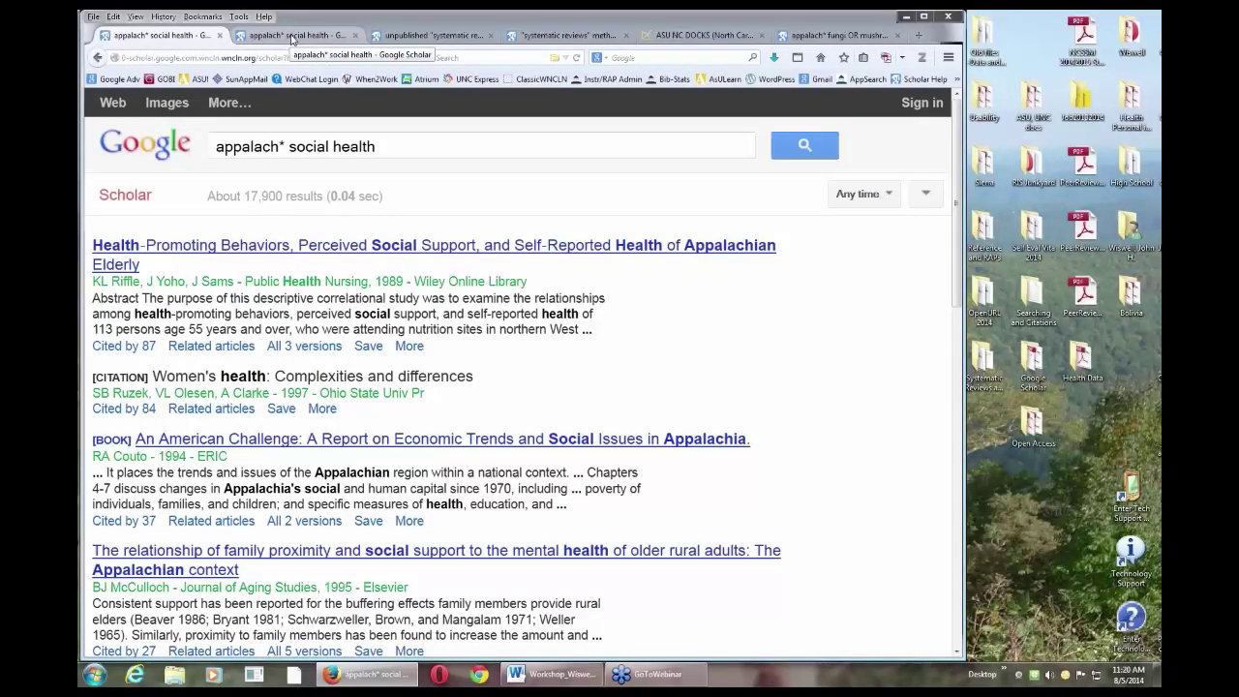
Step: Go back to the Google Scholar home page in the scholar.google.com copy of the search and rerun "appalach* social health"
left_click(292, 37)
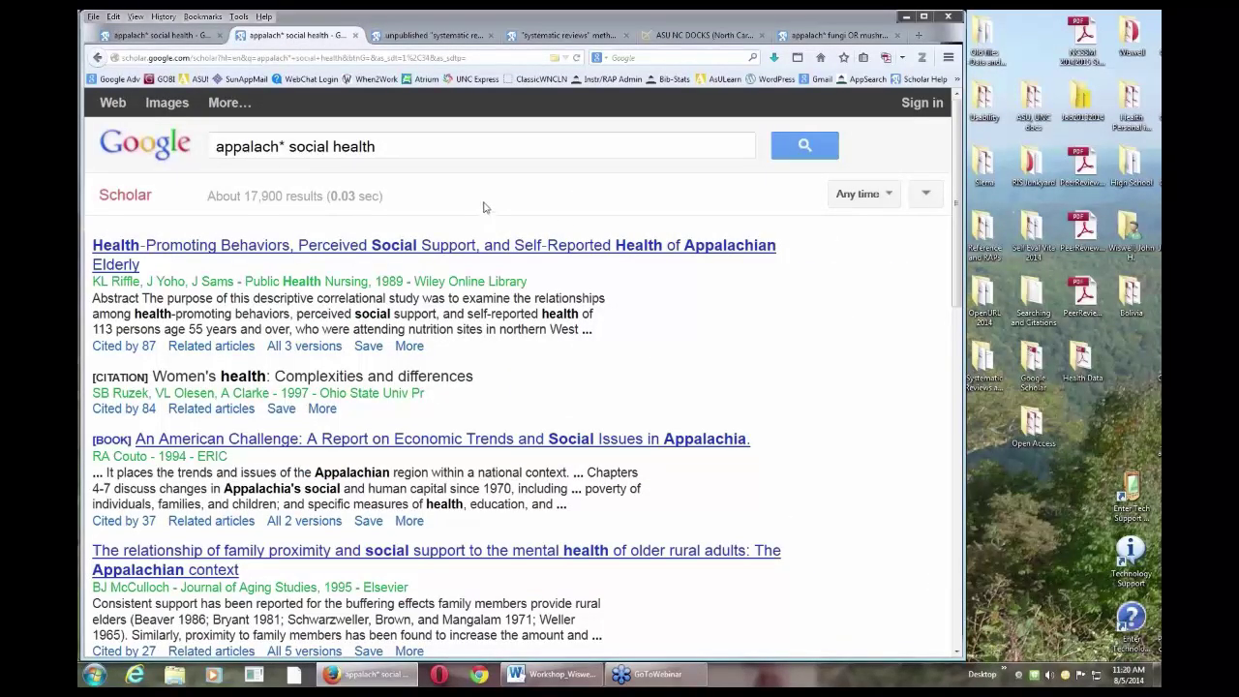
left_click(97, 58)
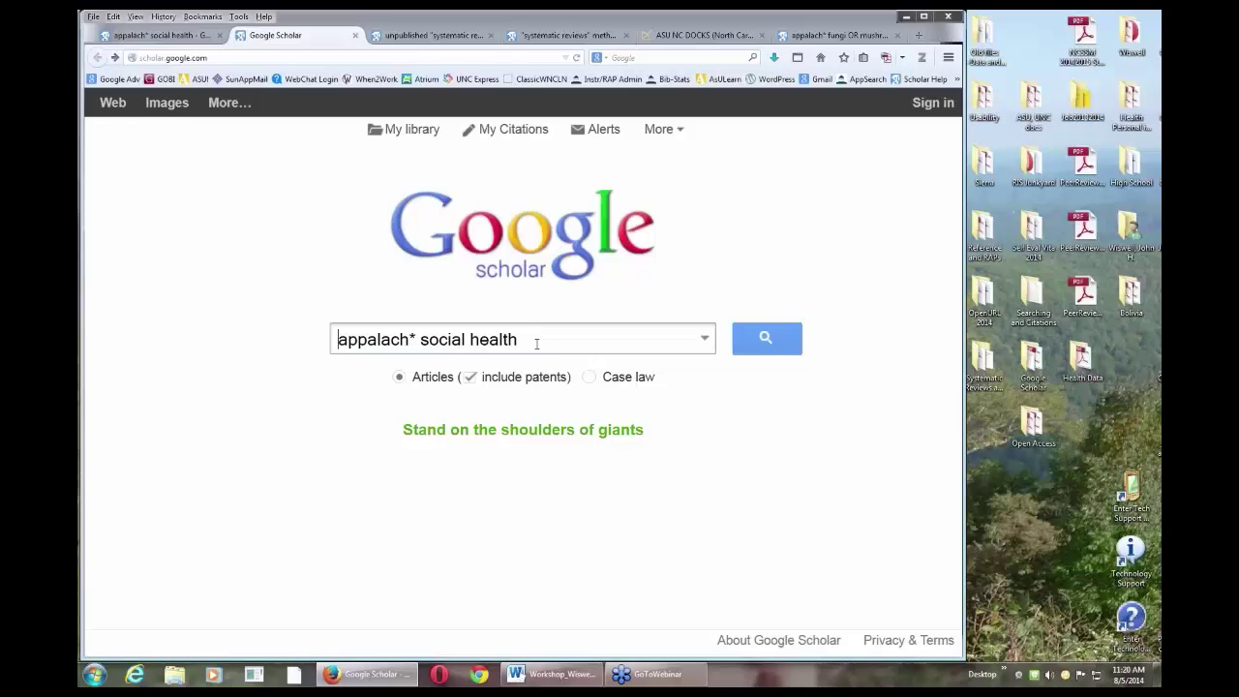
left_click(772, 335)
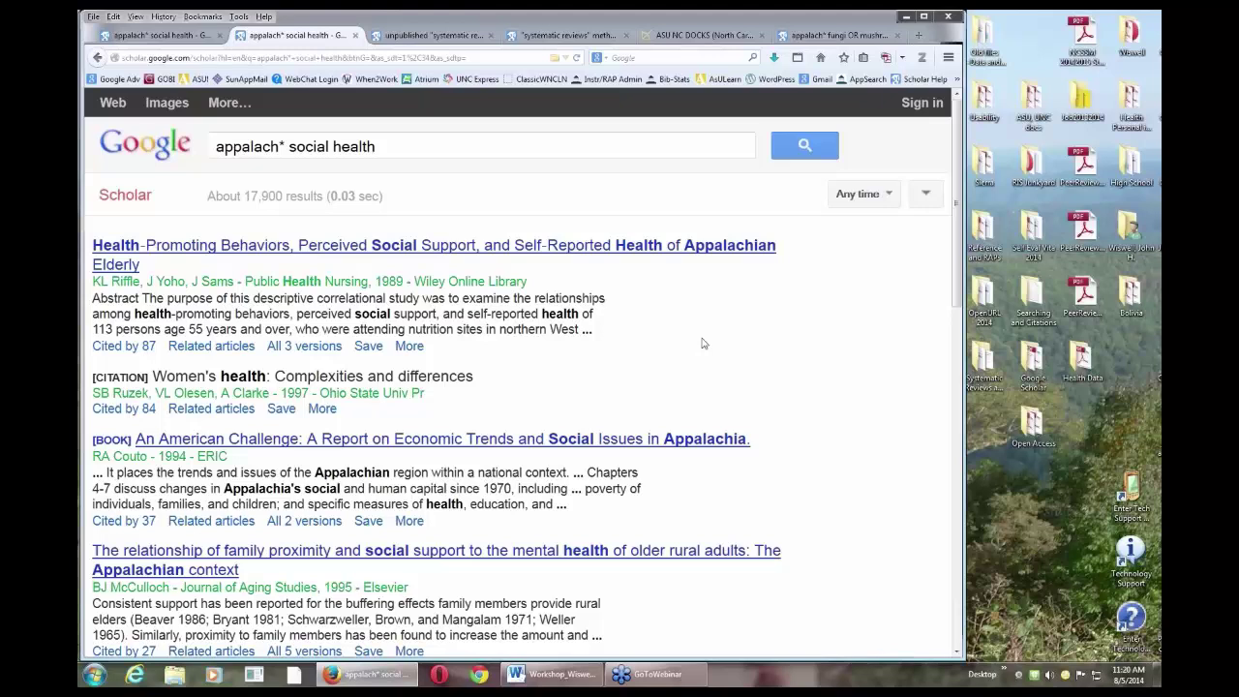
Step: Review the library-linked Scholar results and open the first article, on health-promoting behaviors of Appalachian elderly
left_click(161, 39)
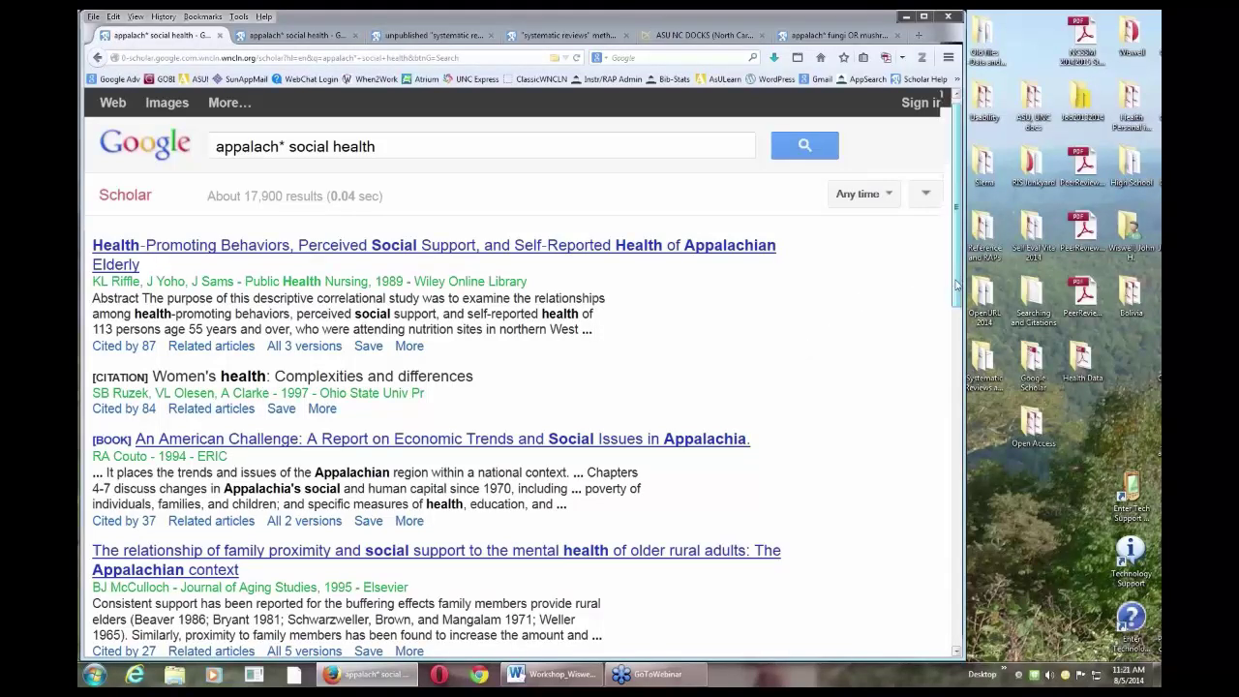
left_click_drag(956, 284, 994, 523)
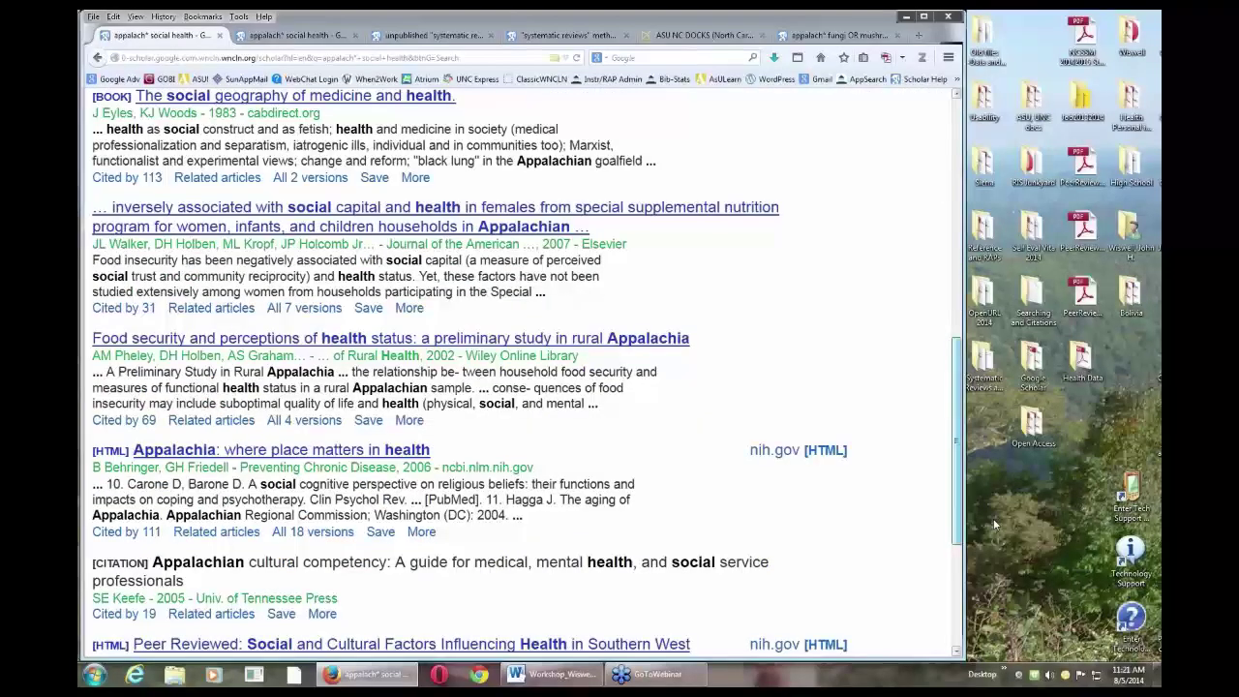
scroll(993, 518, "down", 3)
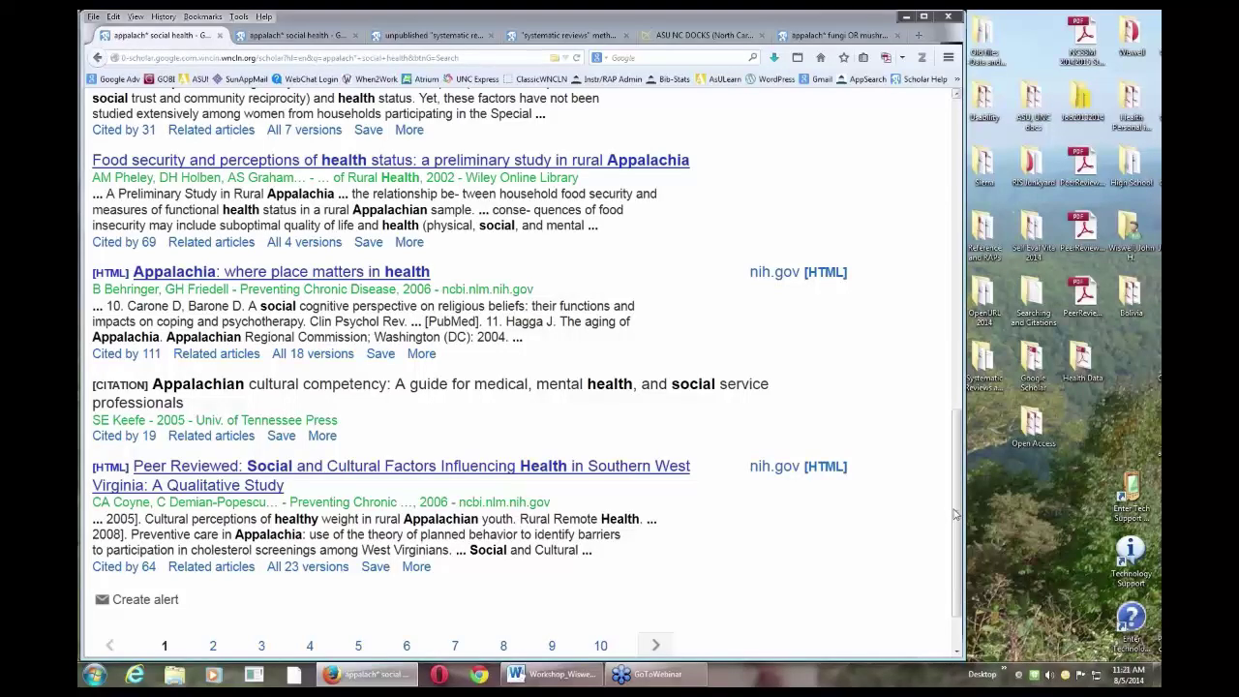
left_click_drag(954, 516, 956, 198)
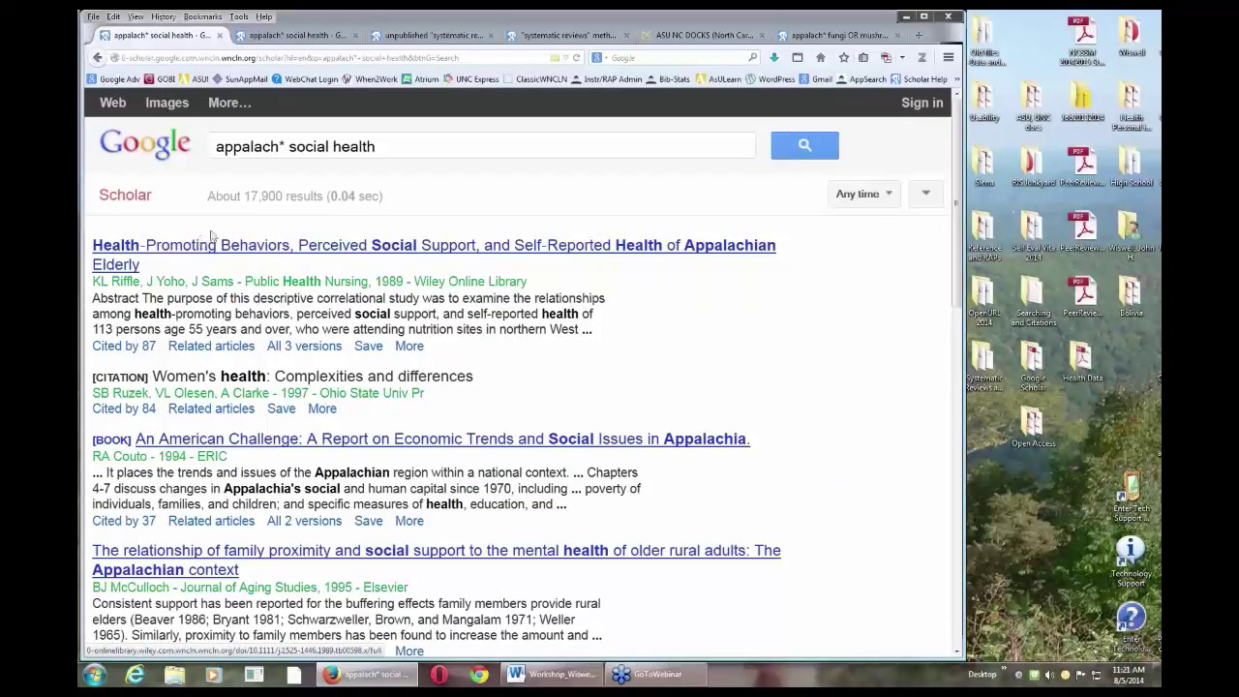
left_click(303, 250)
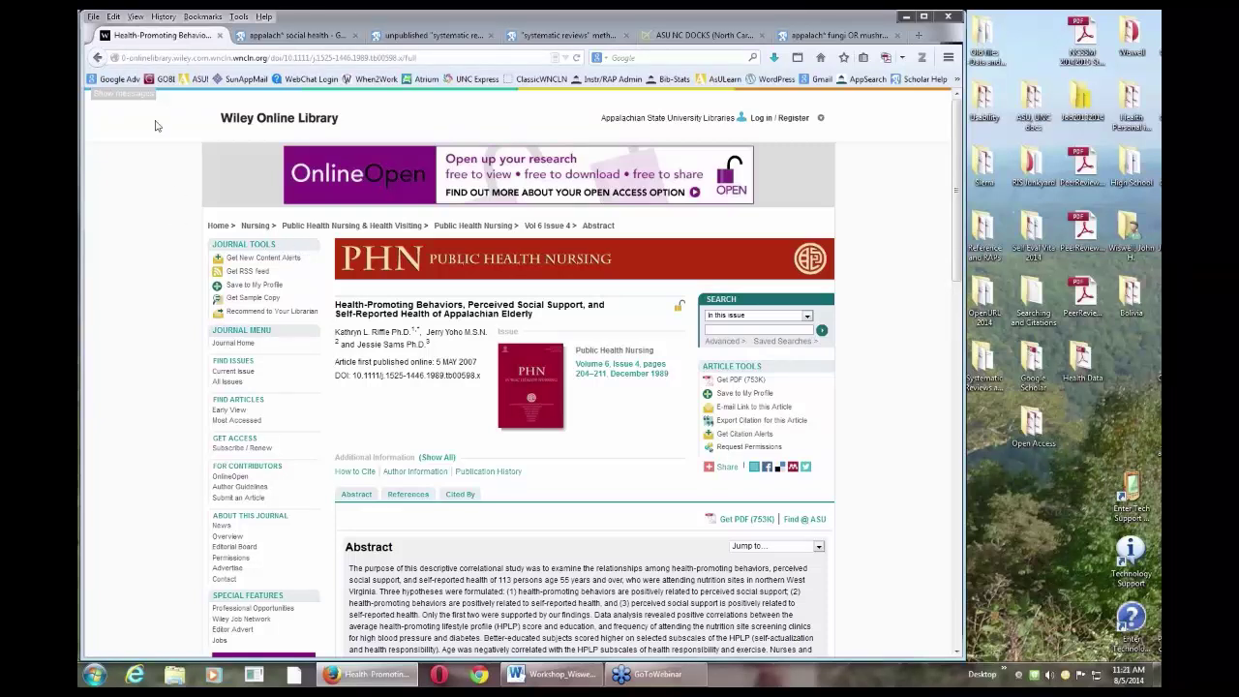
Step: Return from the article to the Scholar results and open the Google Scholar settings
left_click(97, 58)
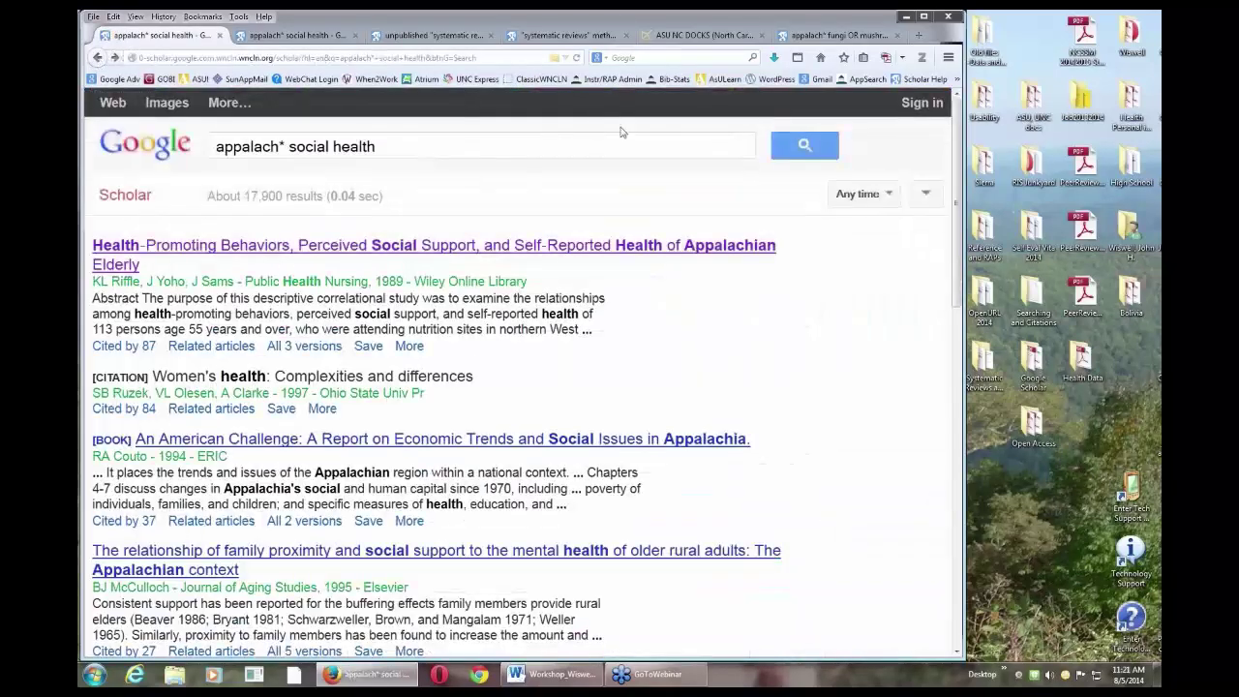
left_click(925, 193)
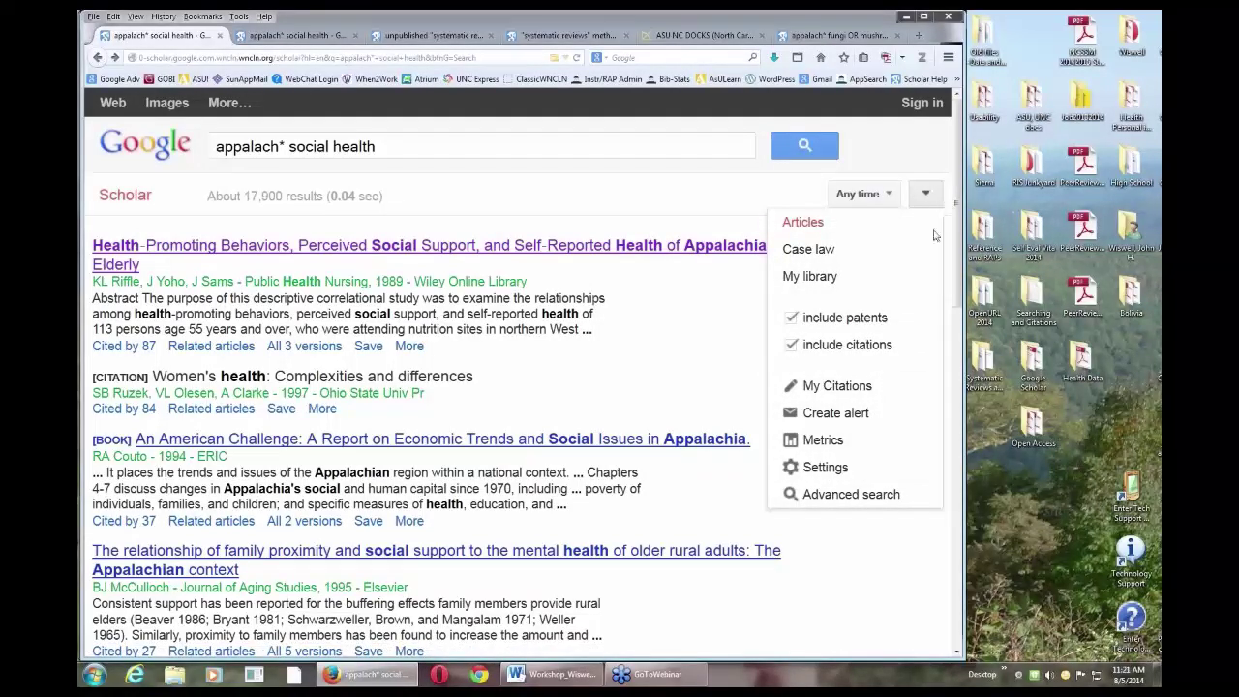
left_click(823, 468)
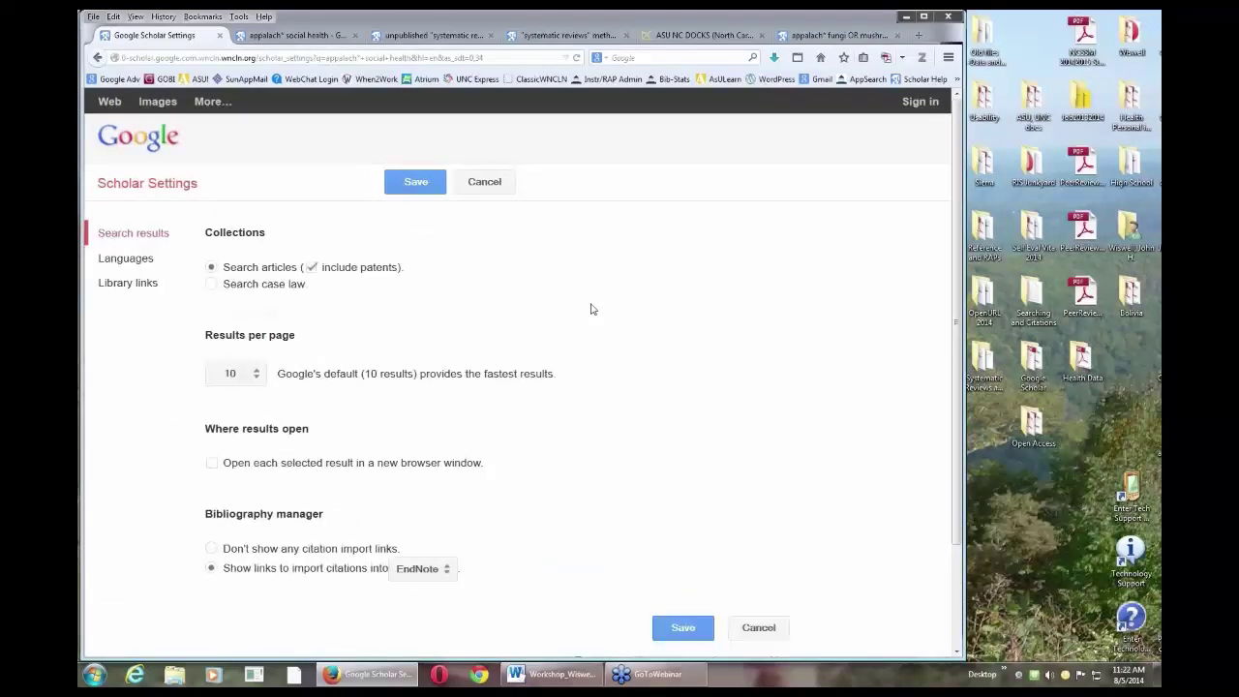
Step: Look up "appalachian state" in the Scholar library links and enable the Appalachian State University - Find@AppState link
left_click(118, 284)
left_click(294, 264)
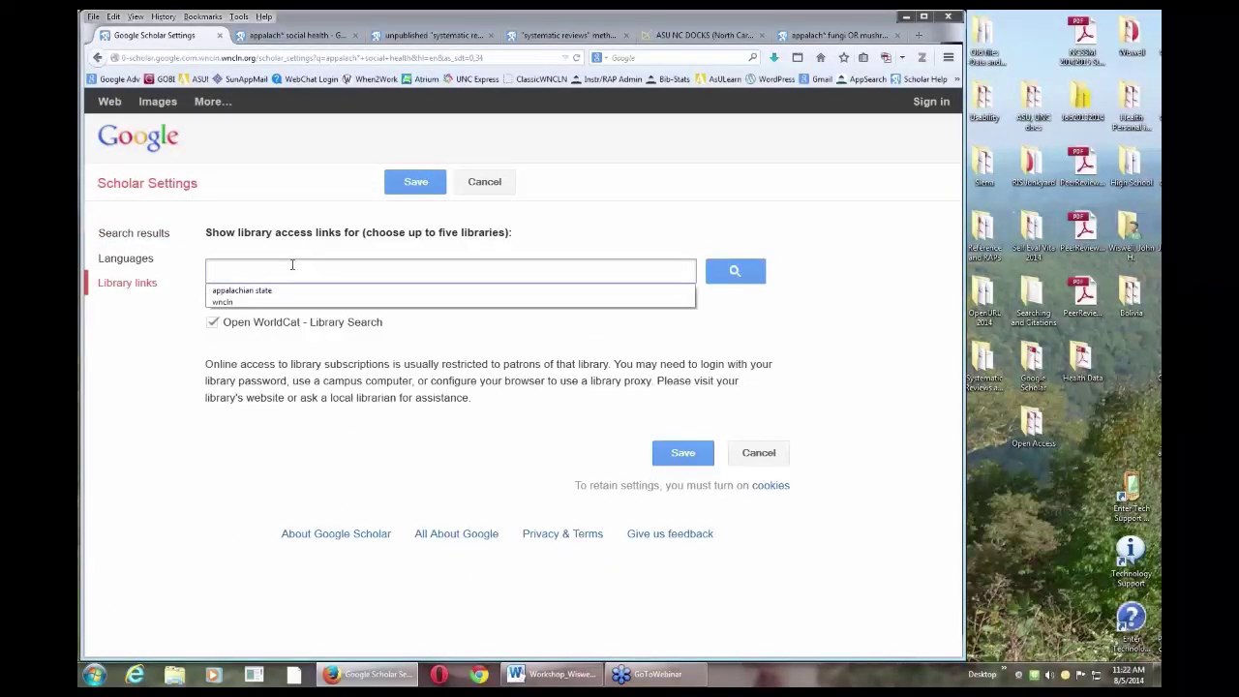
type("appalachi")
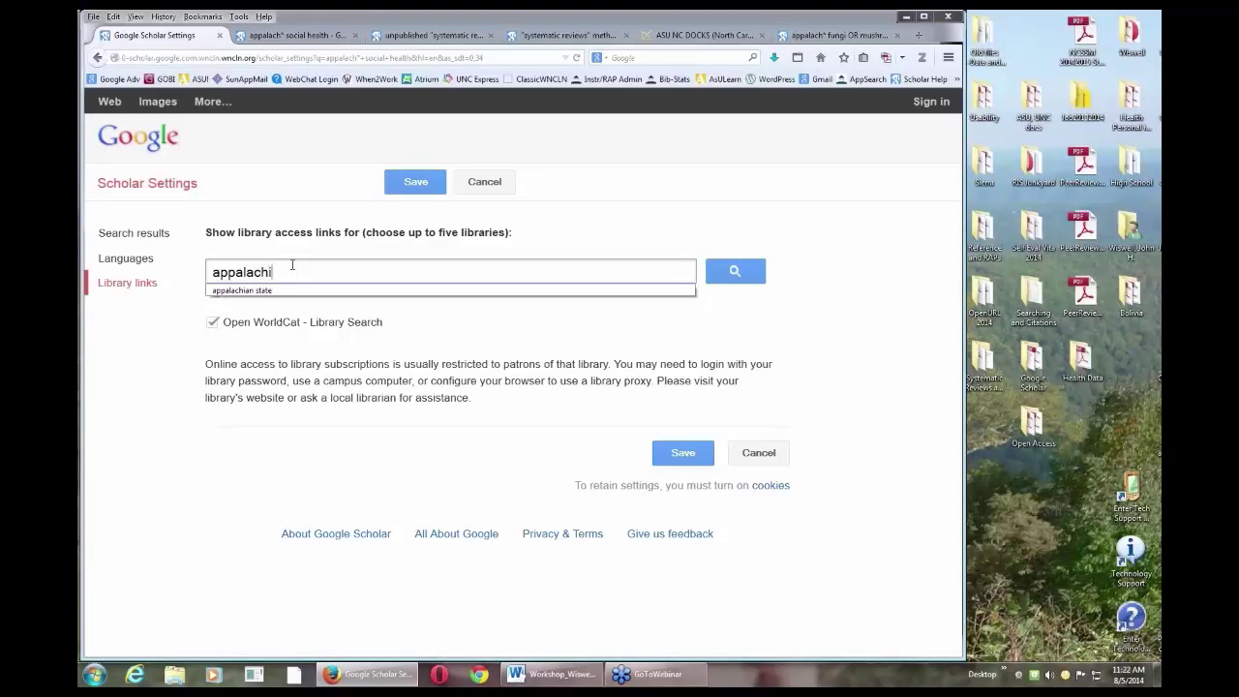
type("an")
left_click(275, 292)
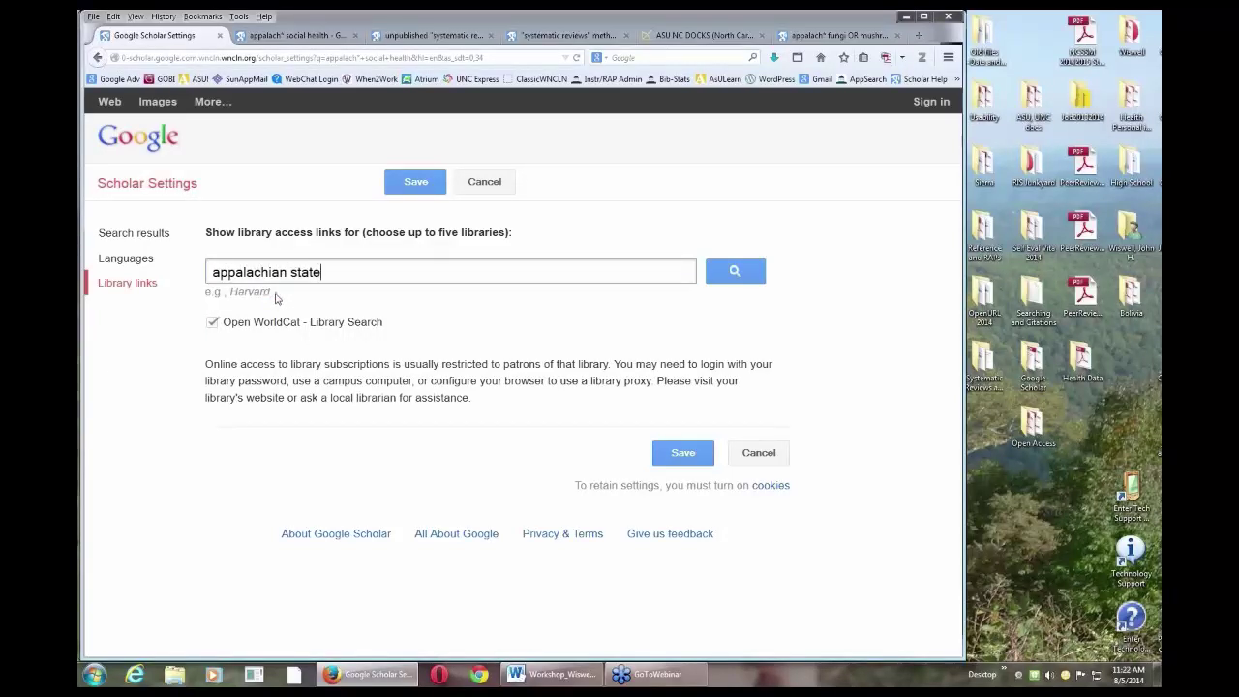
left_click(730, 276)
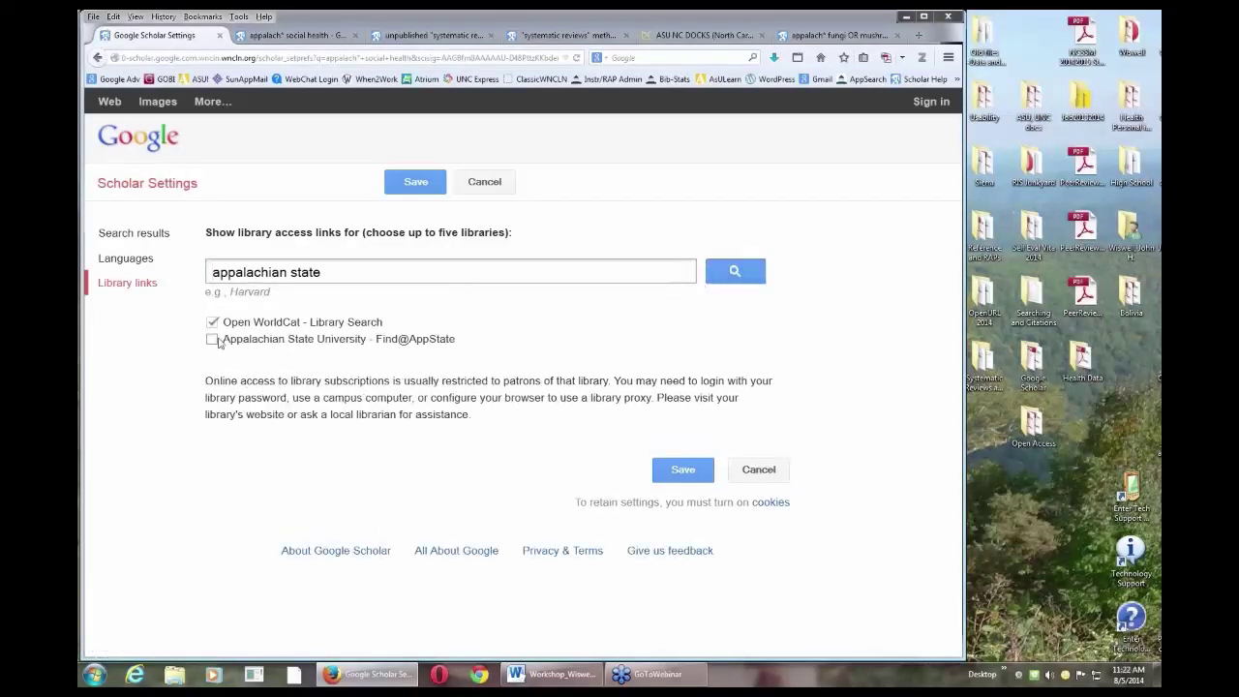
left_click(212, 339)
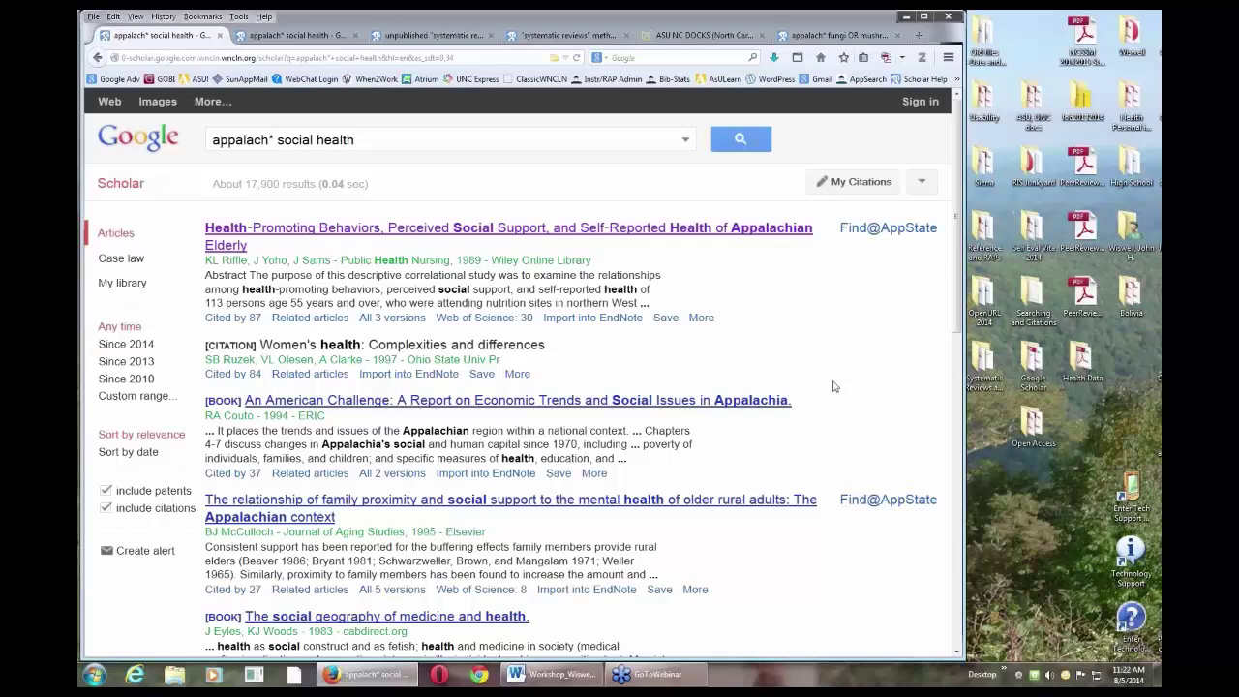
Step: Check the library links in the Scholar settings, consult the workshop notes in Word, and return to the Scholar results in Firefox
left_click(922, 182)
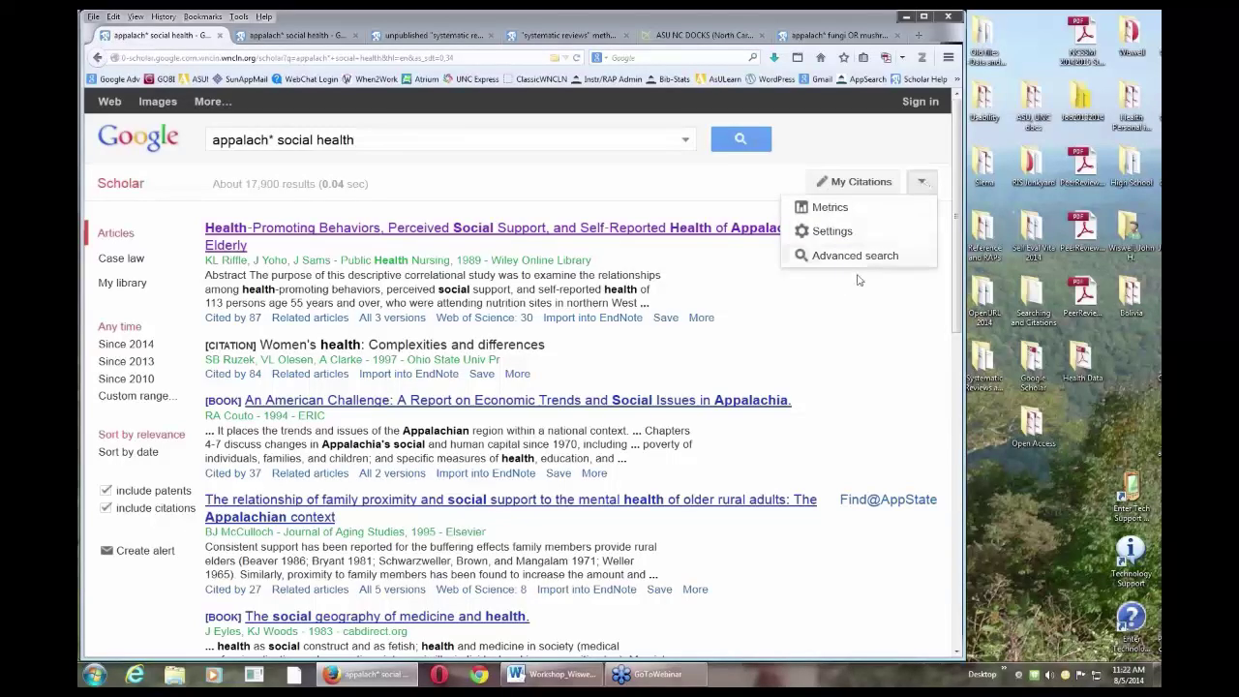
left_click(824, 232)
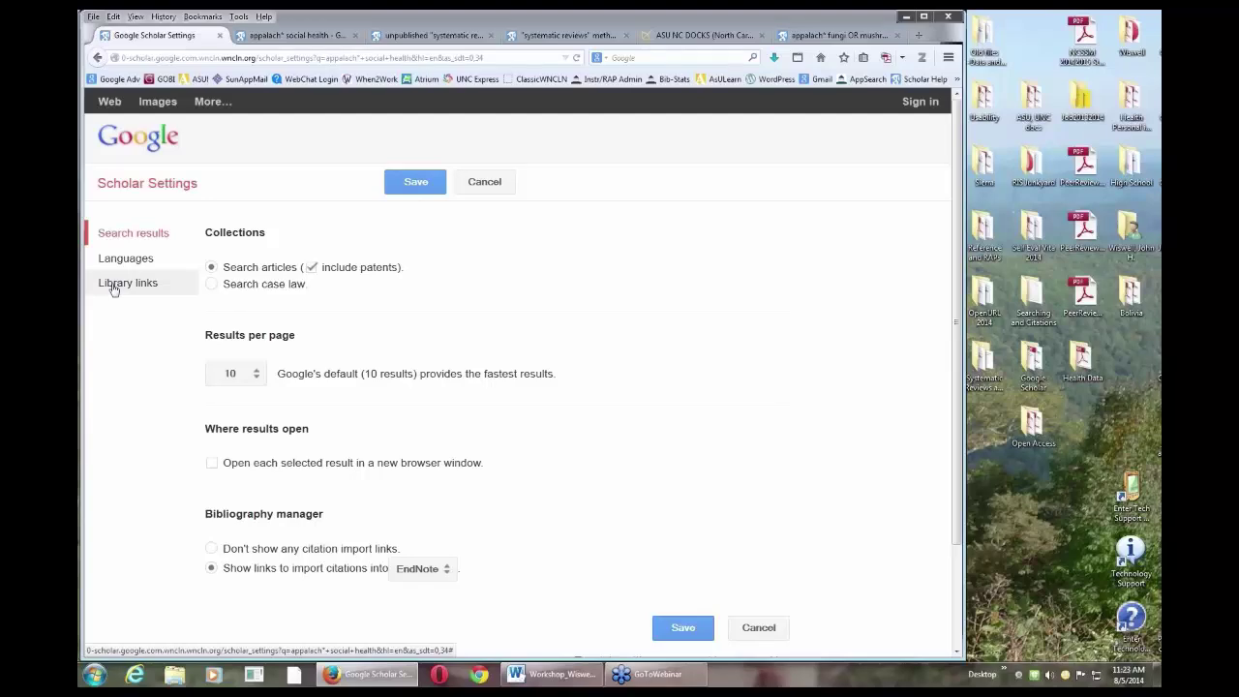
left_click(114, 286)
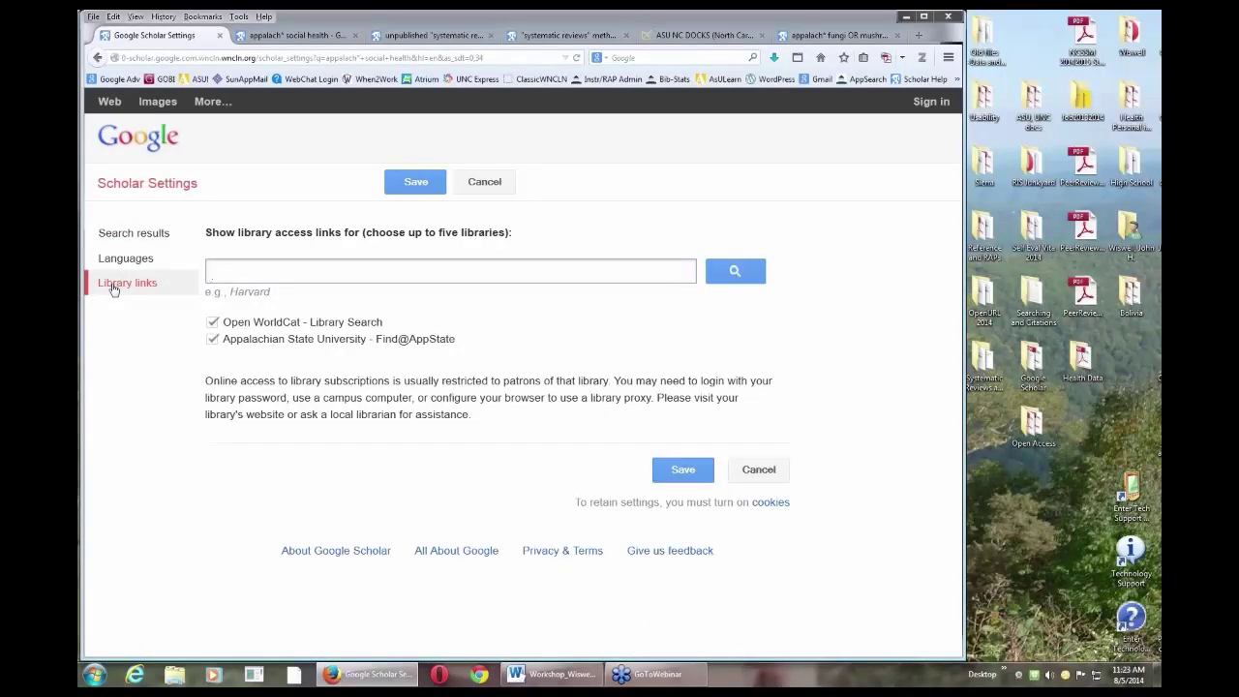
key("alt+Tab")
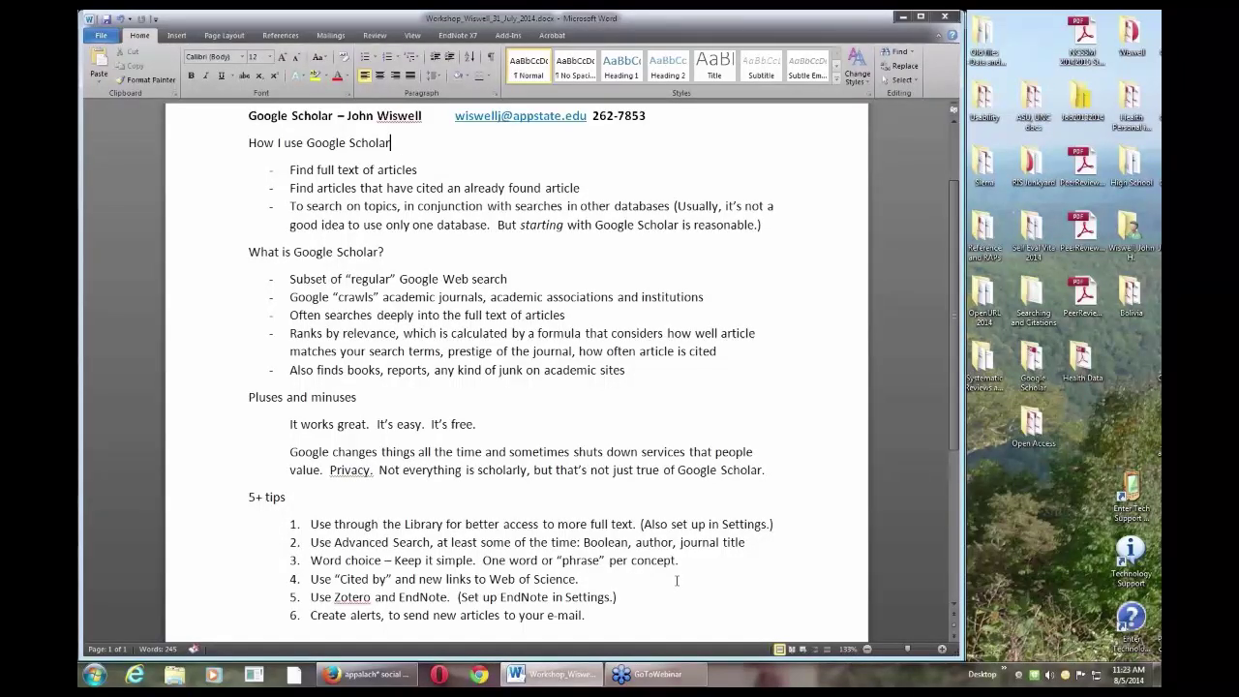
left_click(377, 675)
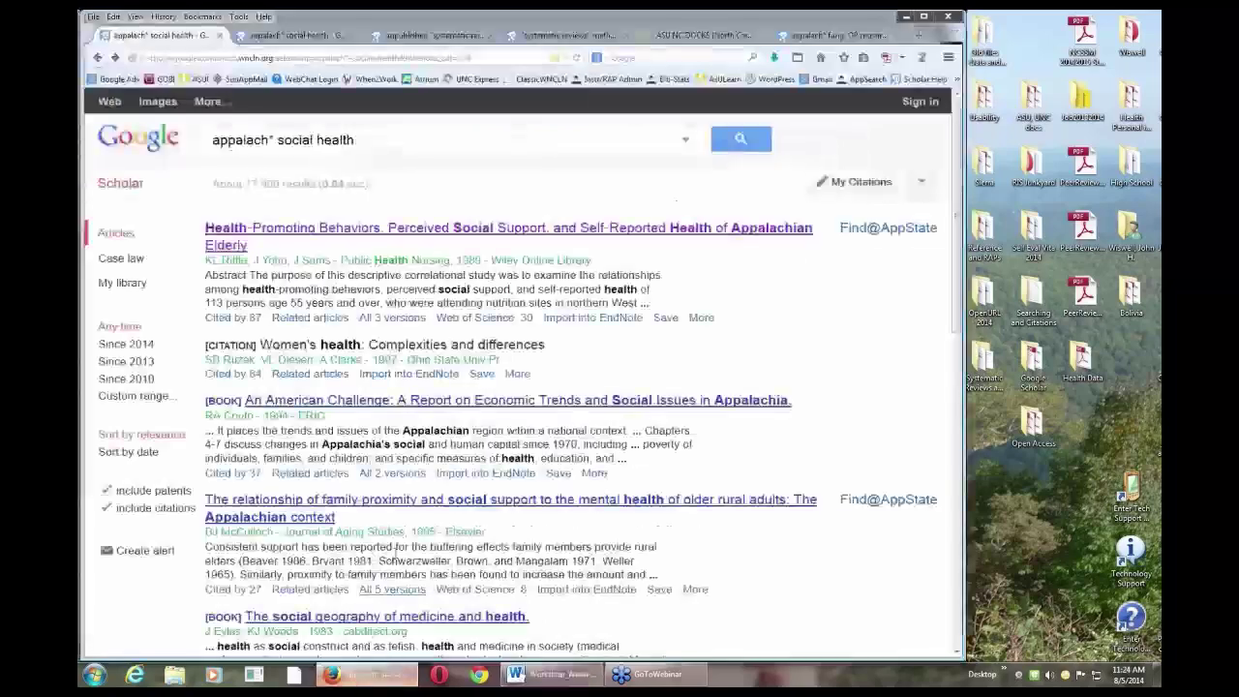
Step: Examine the advanced Scholar search form from both of its access points, closing it each time, and view the additional Scholar options
left_click(686, 142)
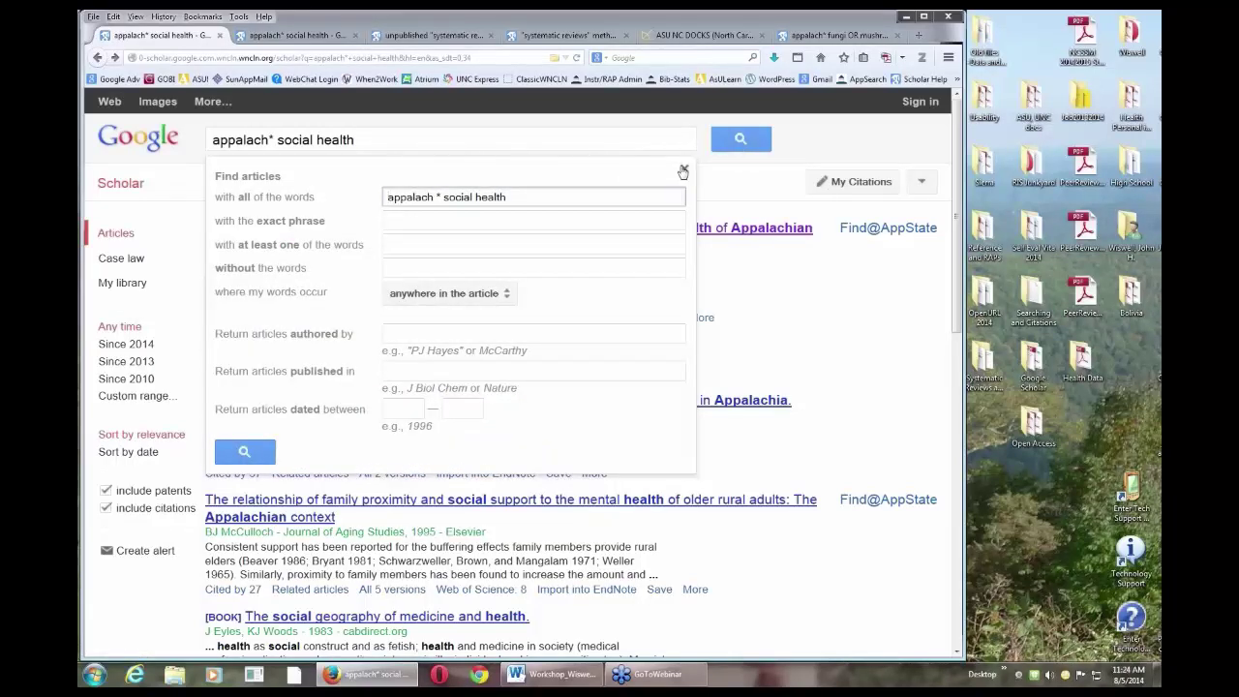
left_click(684, 171)
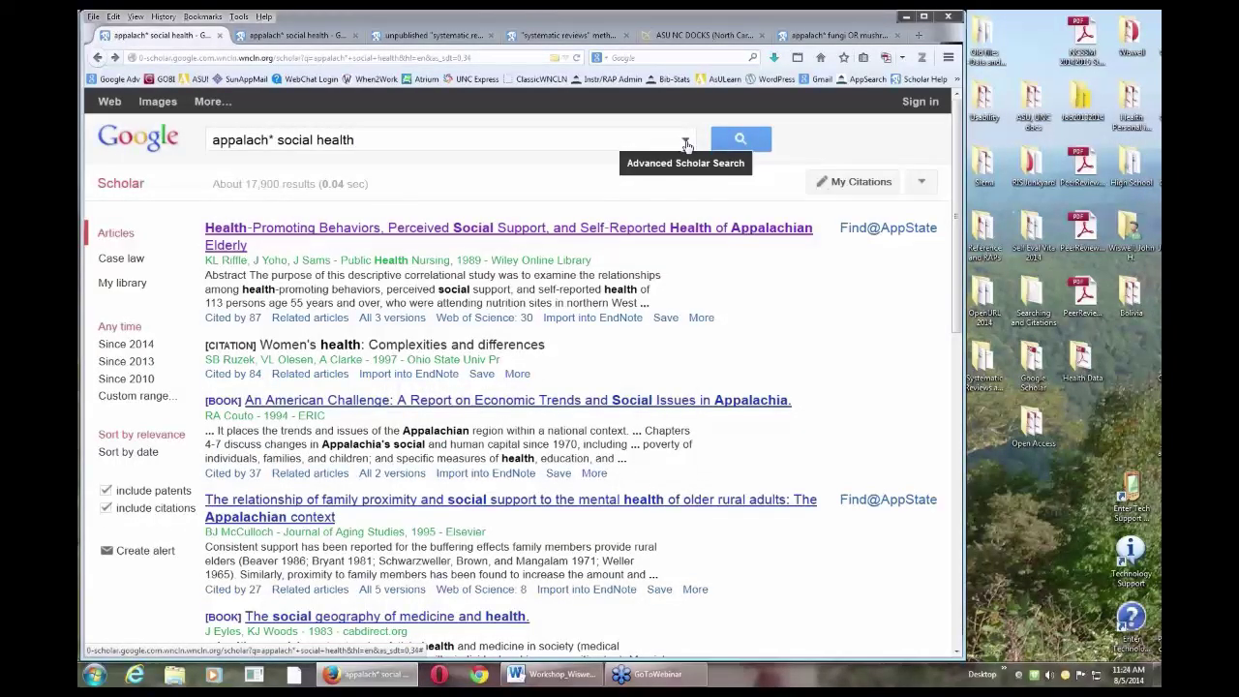
left_click(923, 183)
left_click(842, 257)
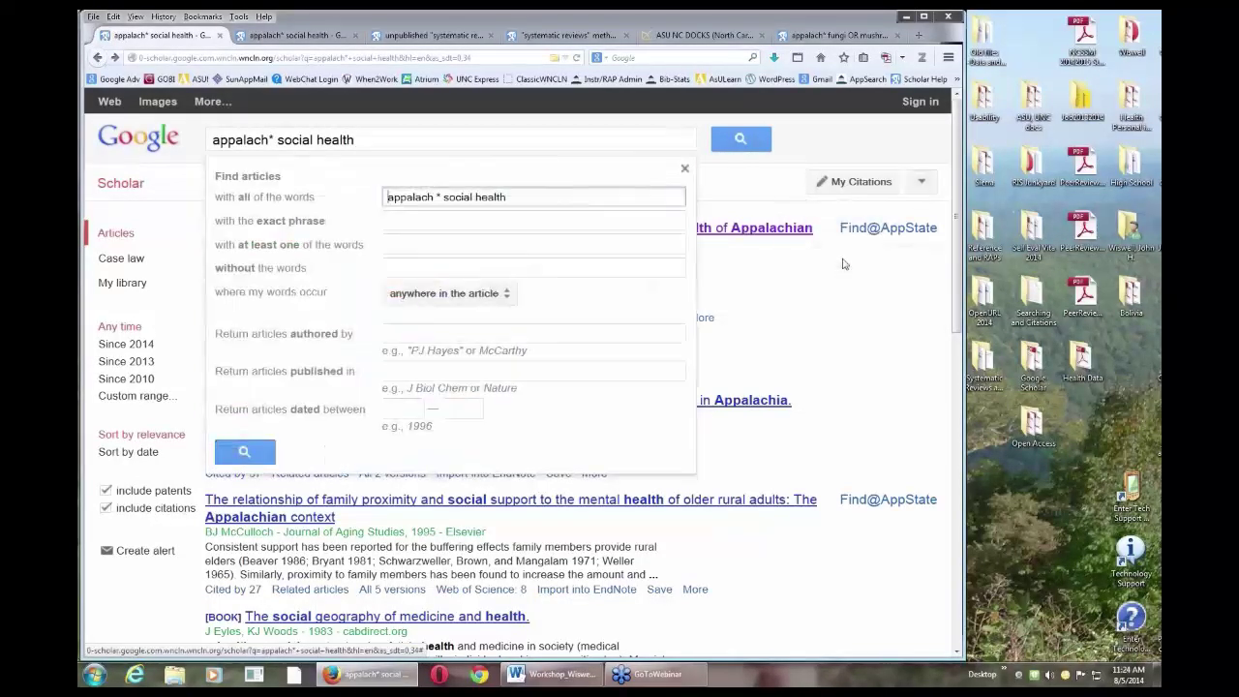
left_click(685, 170)
left_click(688, 146)
left_click(685, 170)
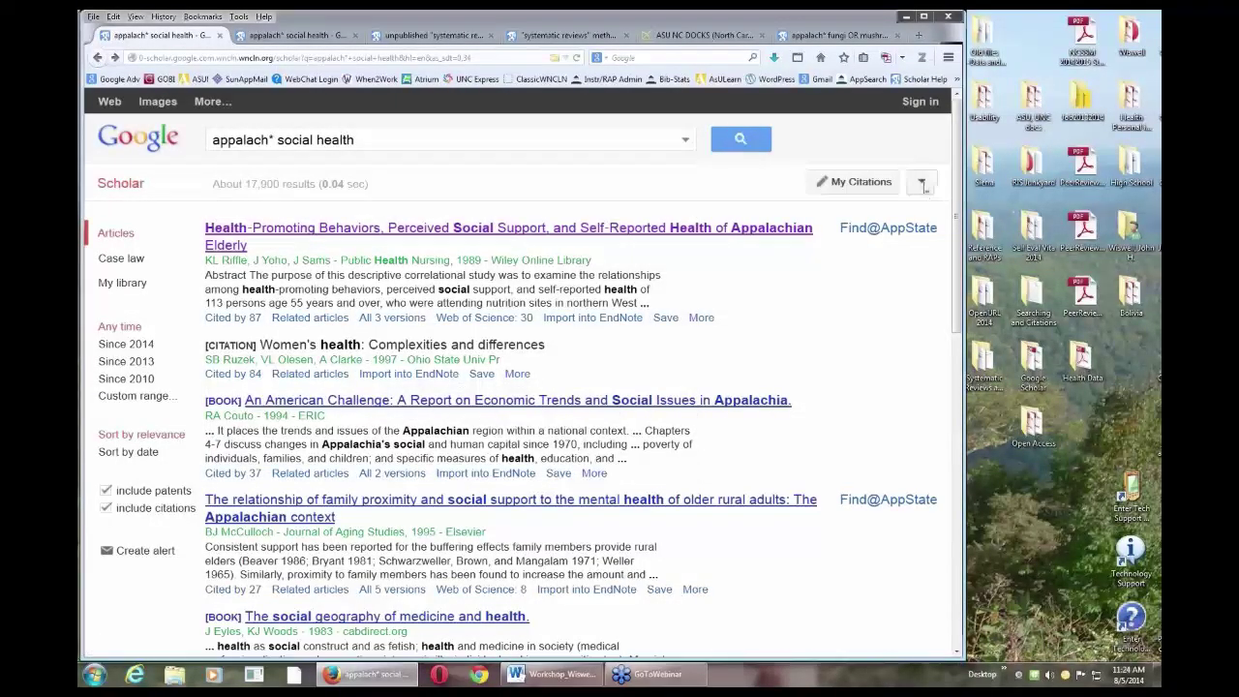
left_click(921, 181)
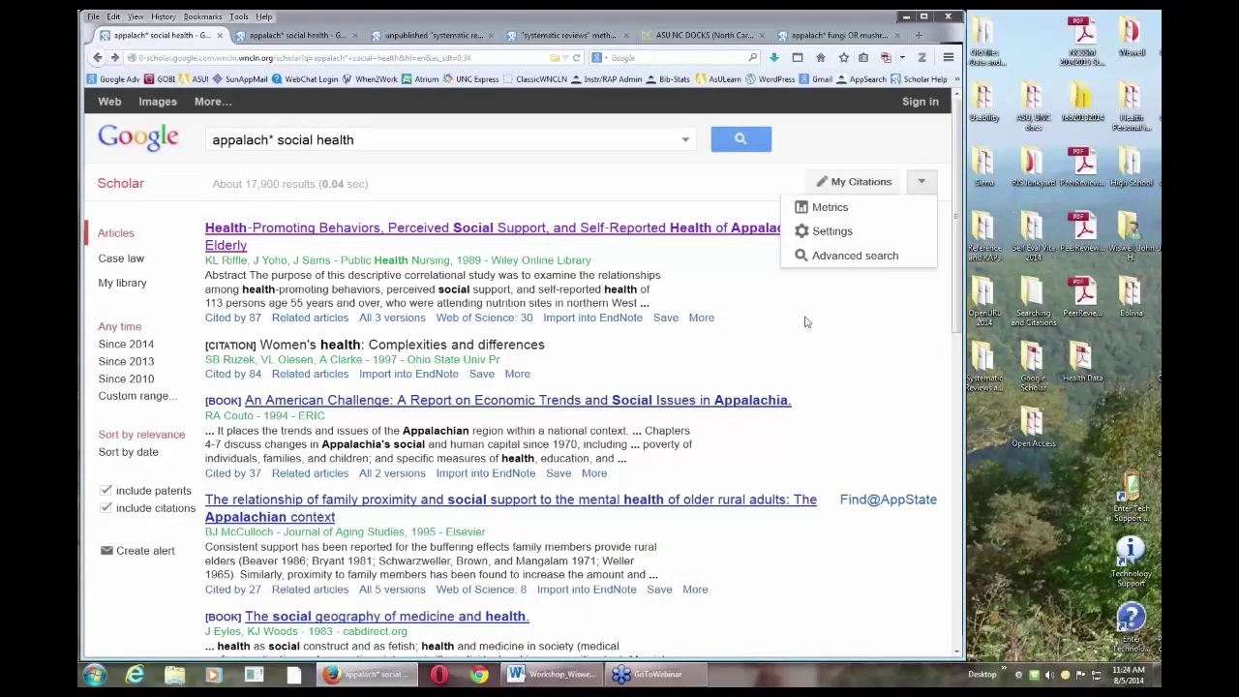
left_click(922, 182)
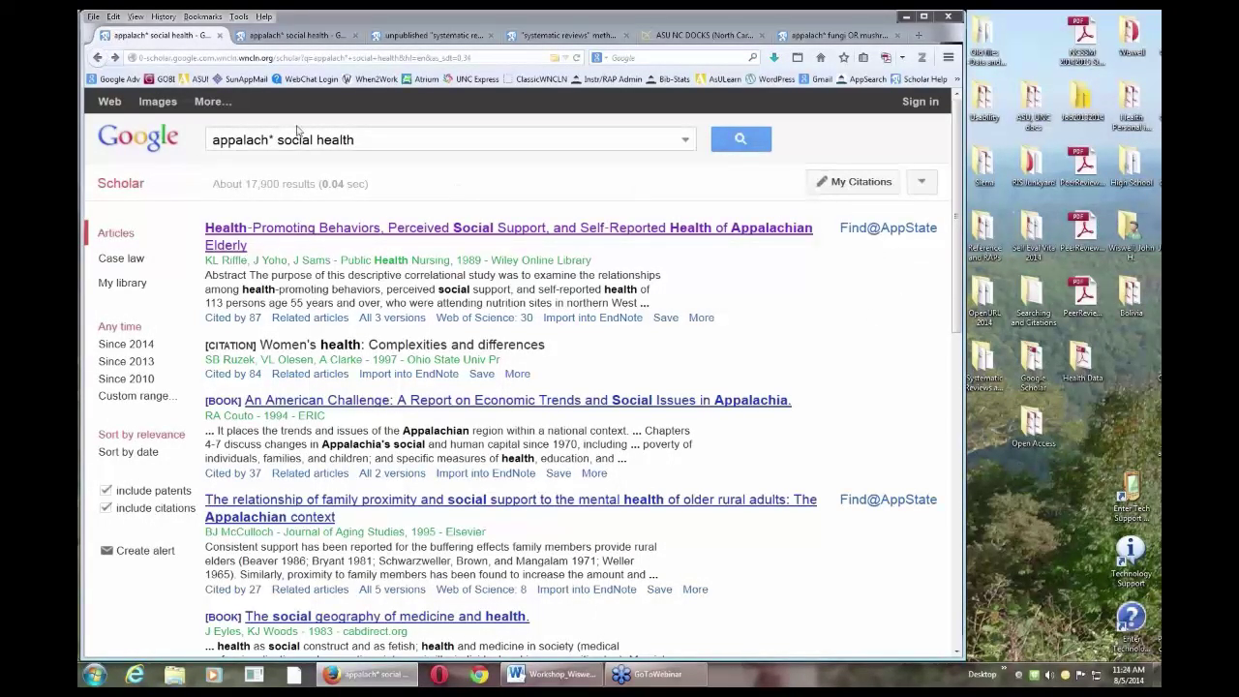
Step: Run an advanced Scholar search for "appalach* social health" limited to articles by an author's surname
left_click(685, 139)
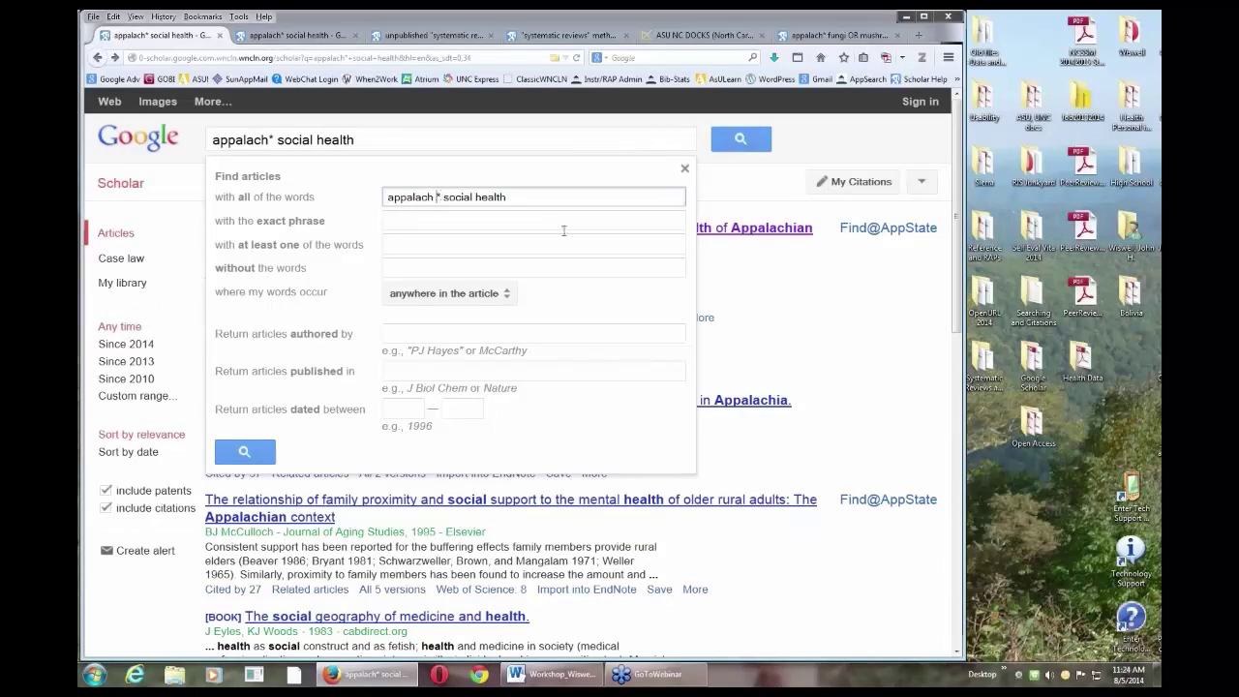
key("BackSpace")
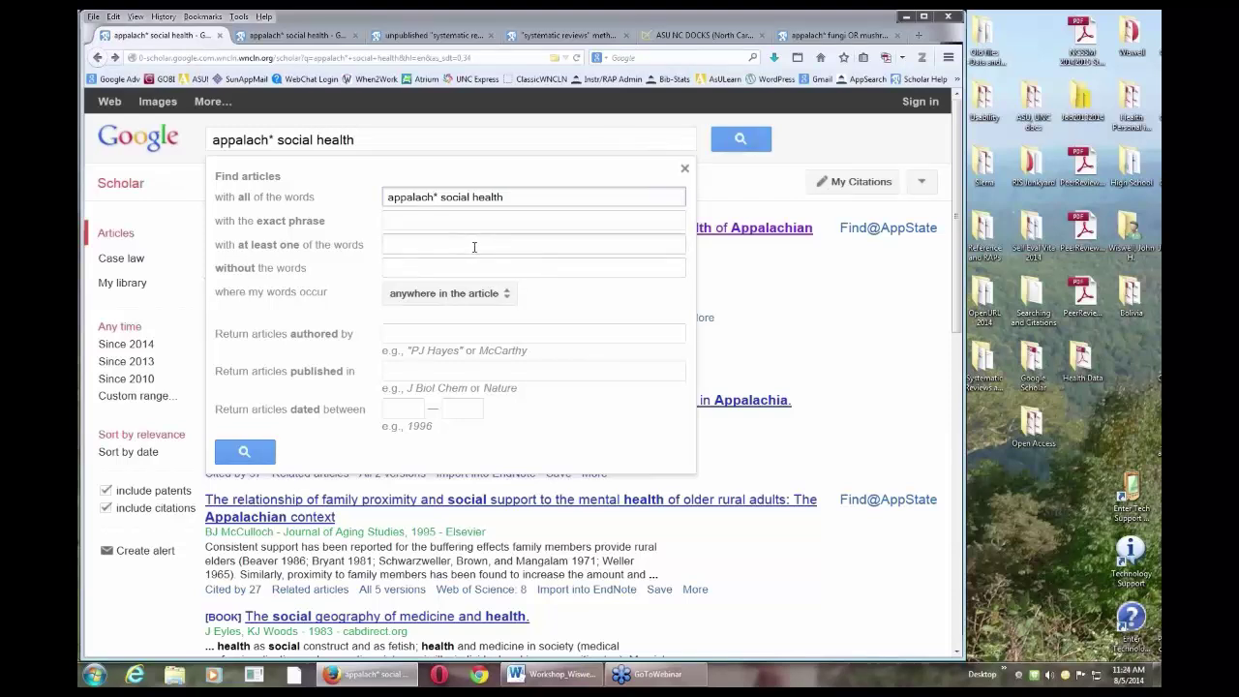
left_click(474, 244)
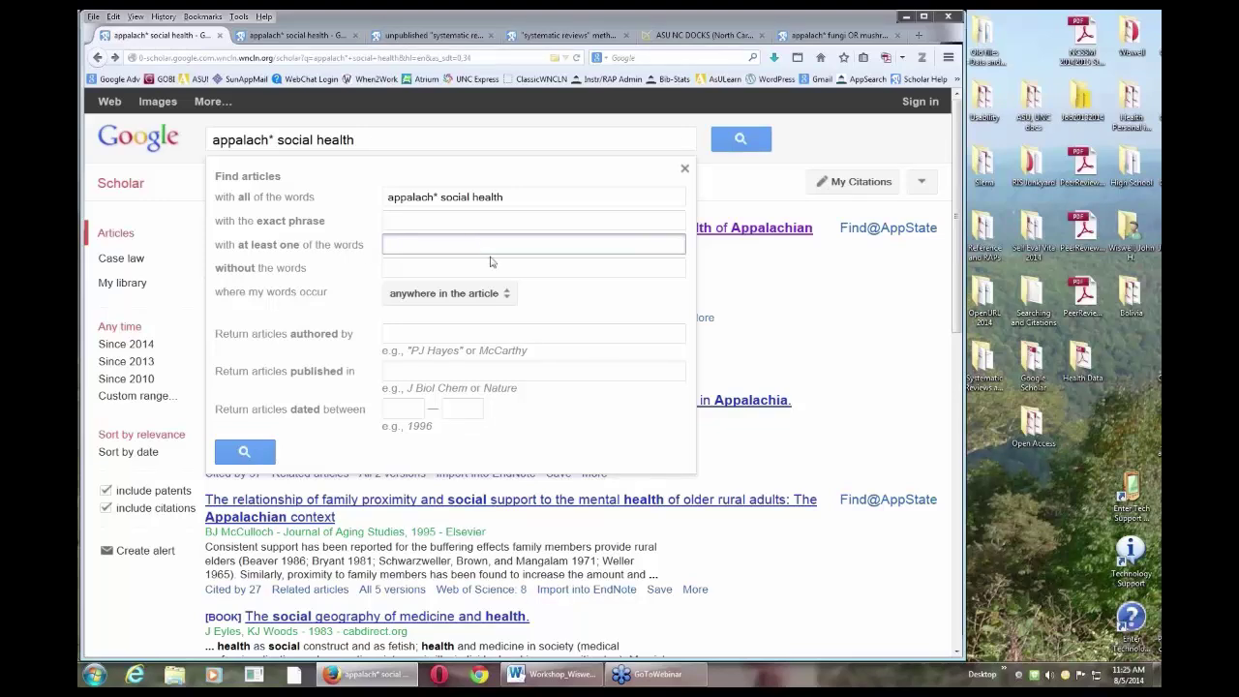
left_click(531, 334)
left_click_drag(505, 197, 381, 198)
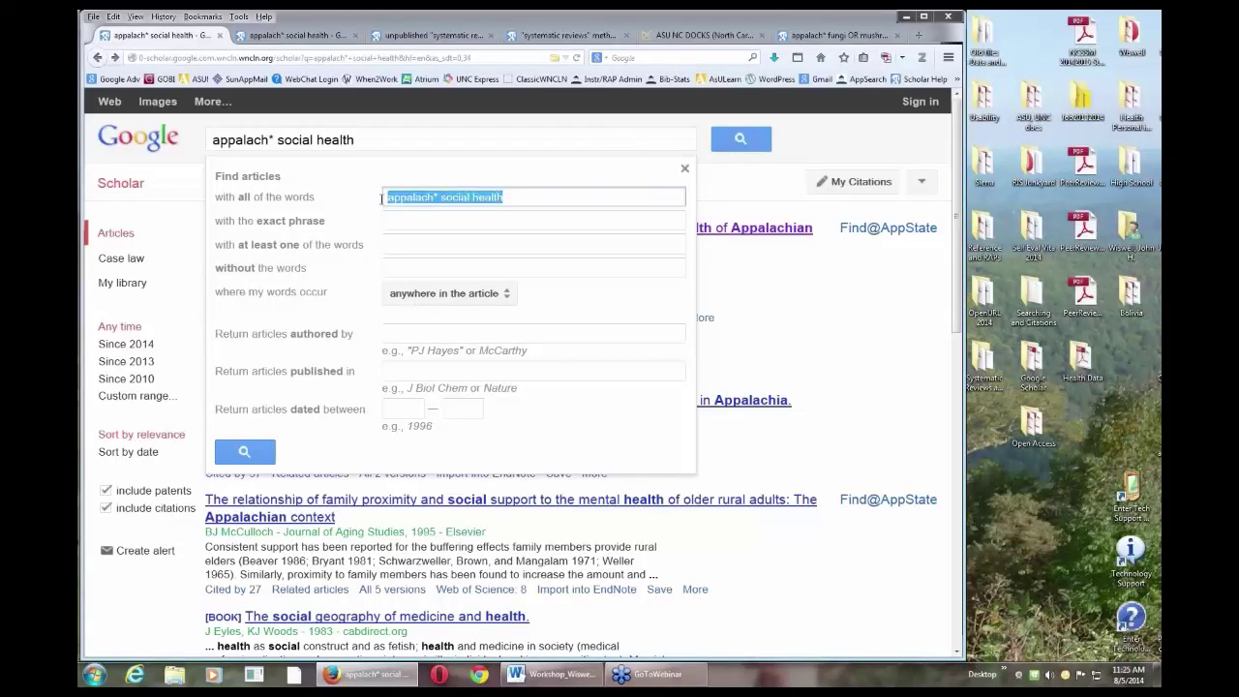
left_click(463, 333)
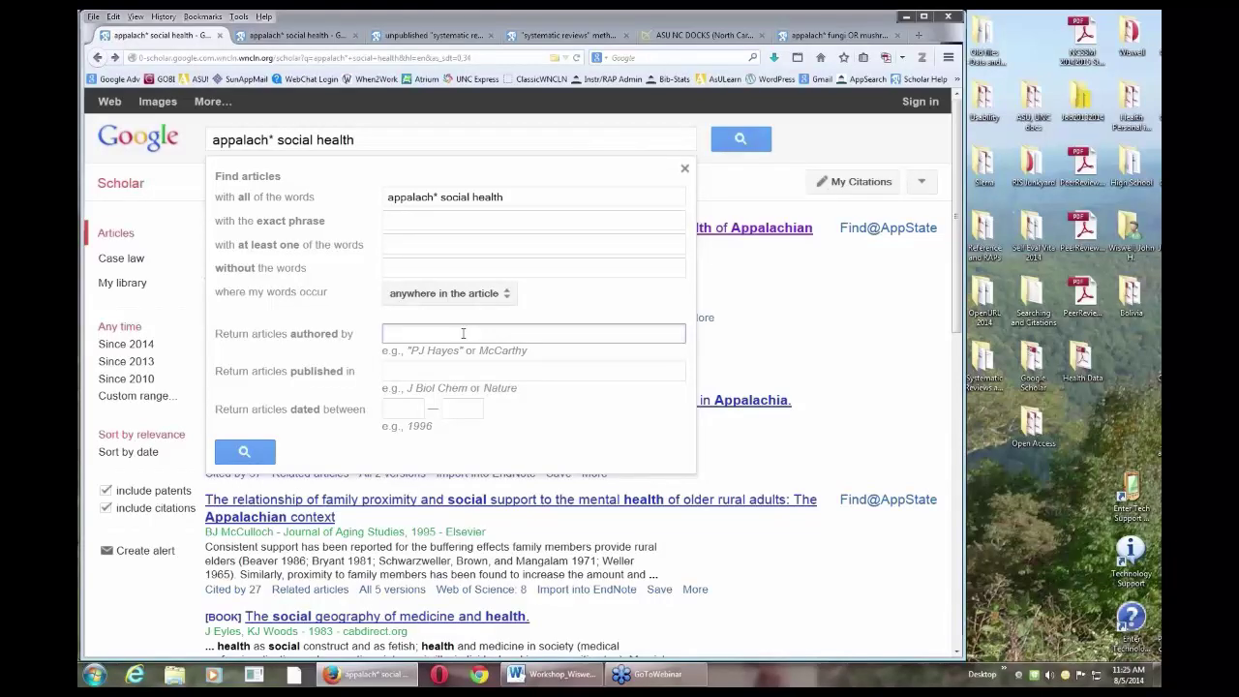
type("keefe")
key("Return")
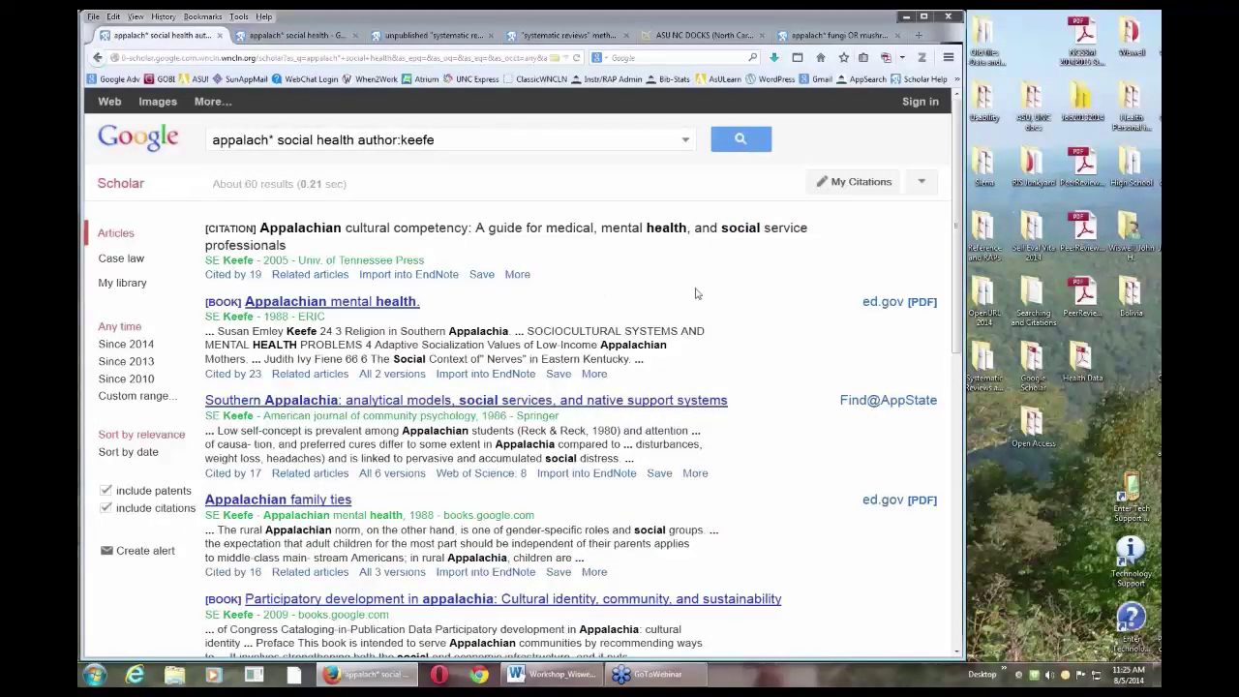
Step: Review the author-limited search criteria and look through the first page of results
left_click(689, 140)
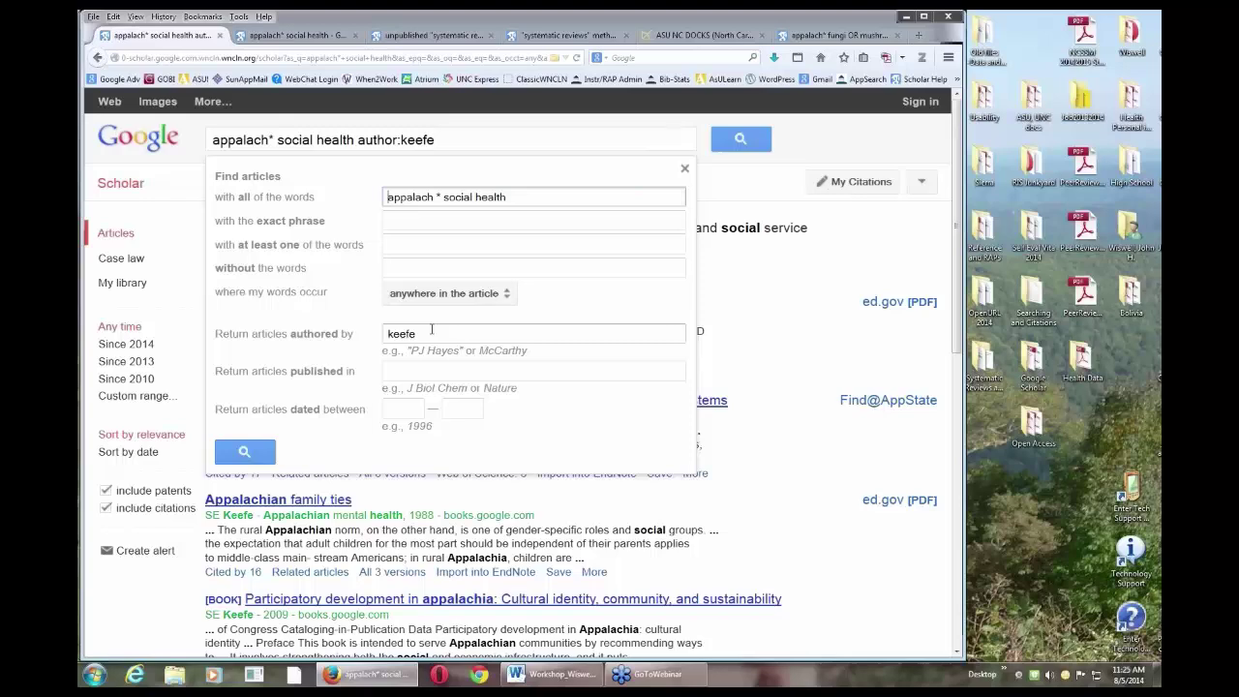
left_click(685, 167)
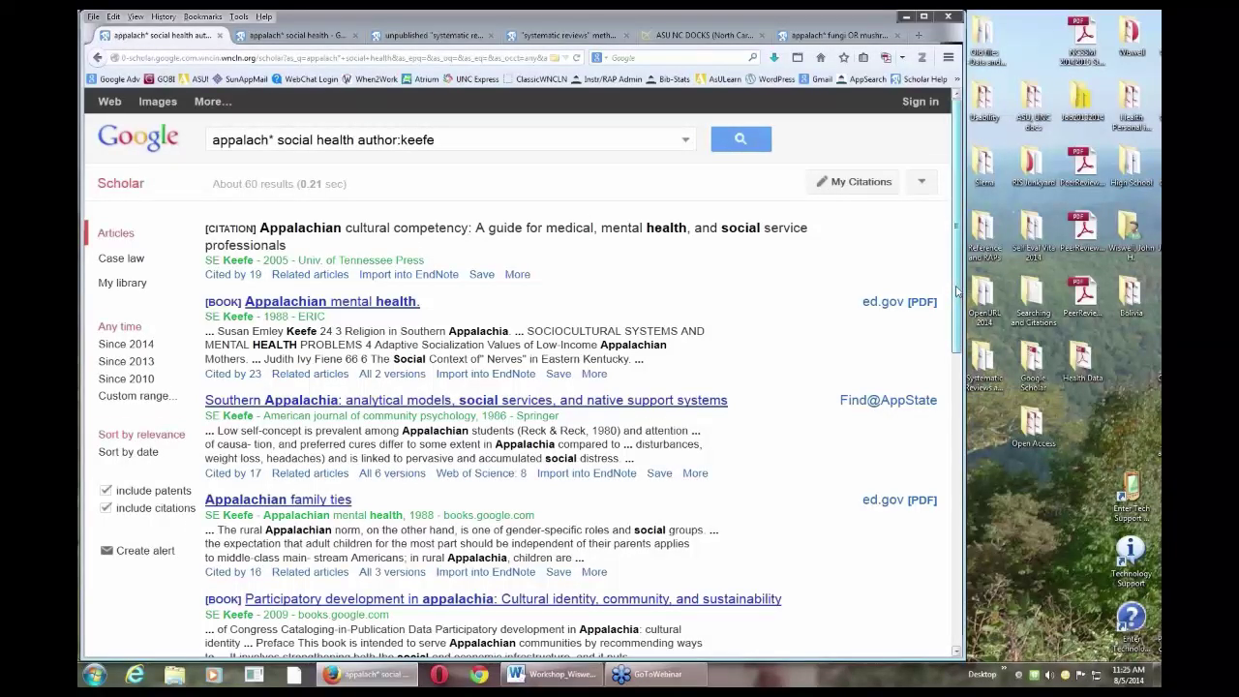
left_click_drag(957, 291, 955, 544)
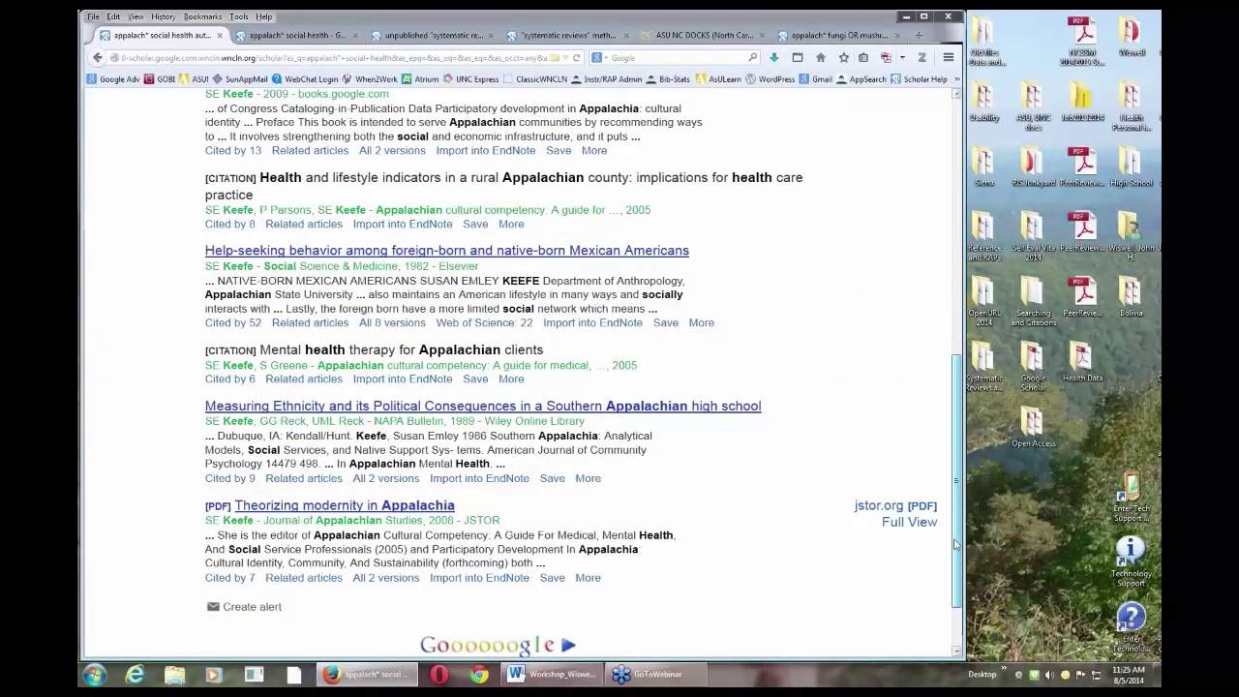
left_click_drag(957, 544, 968, 300)
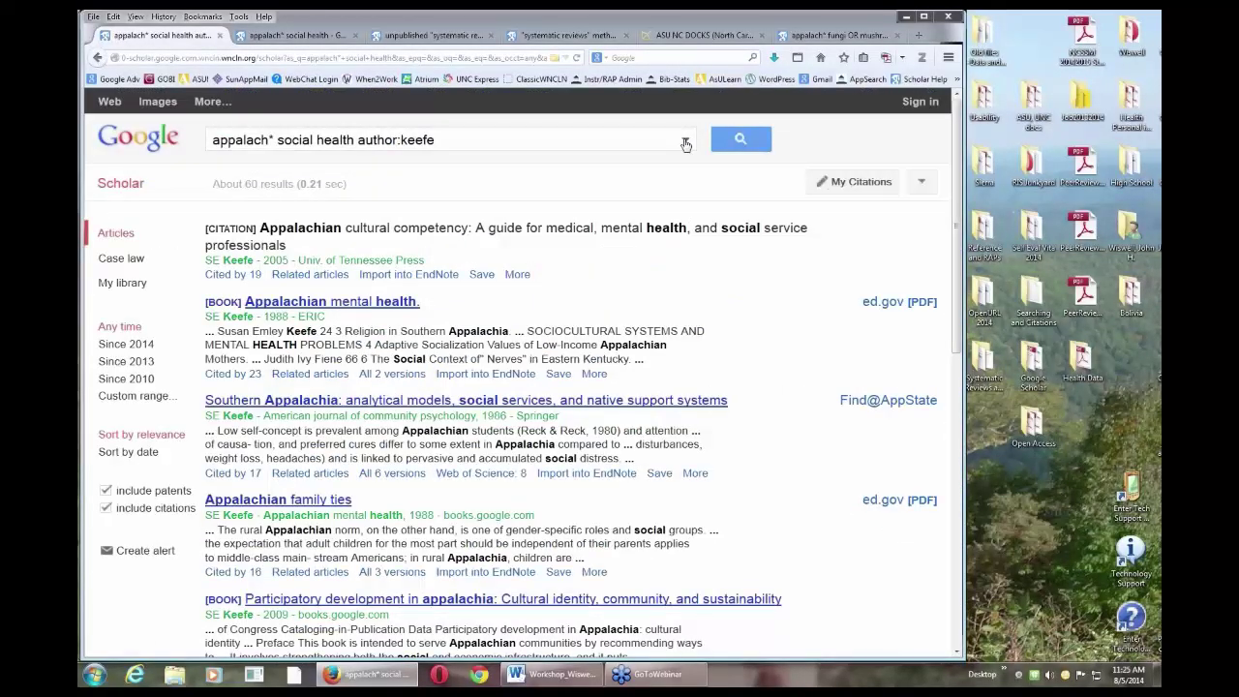
Step: Remove the author restriction and limit the advanced search to articles published in "social science & medicine"
left_click(686, 143)
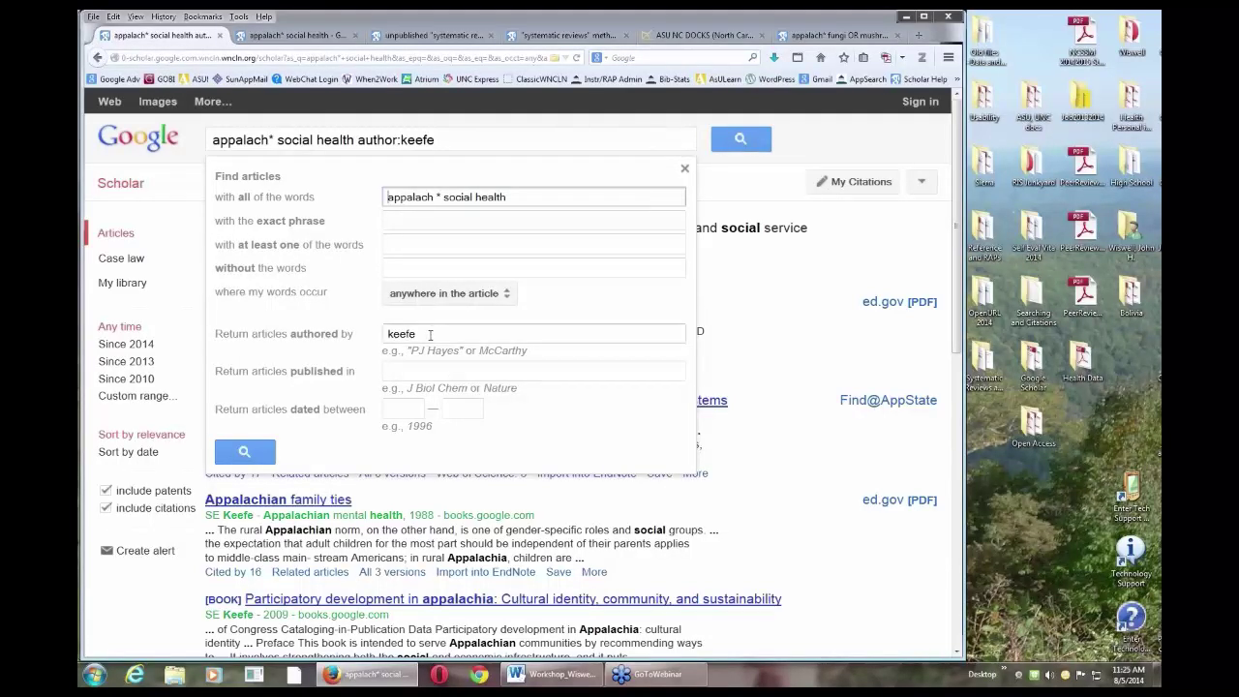
left_click_drag(429, 334, 384, 334)
key("BackSpace")
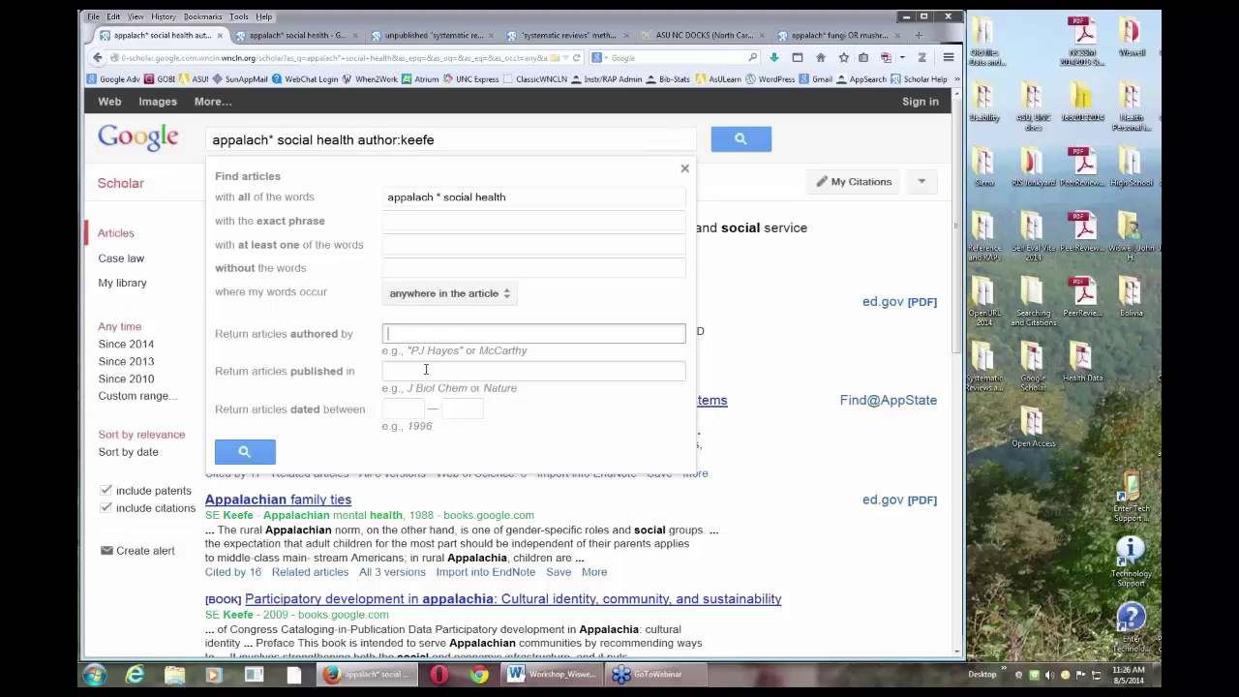
left_click(426, 371)
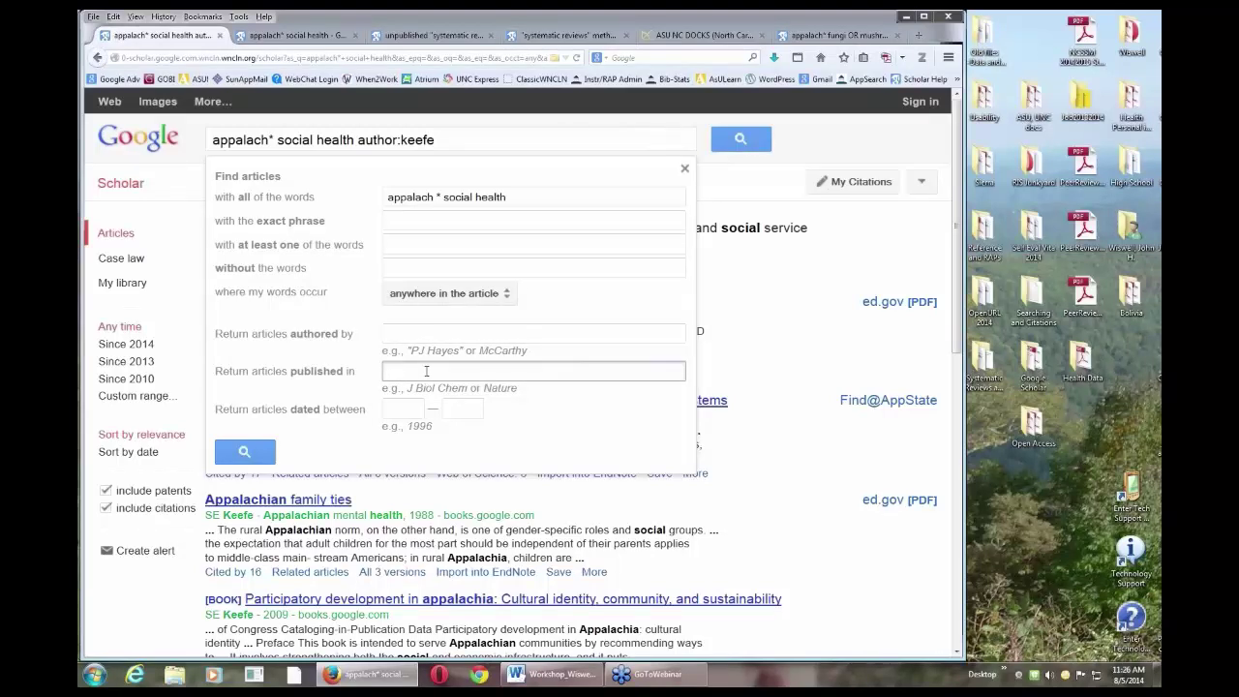
type("social science & medicine")
key("Return")
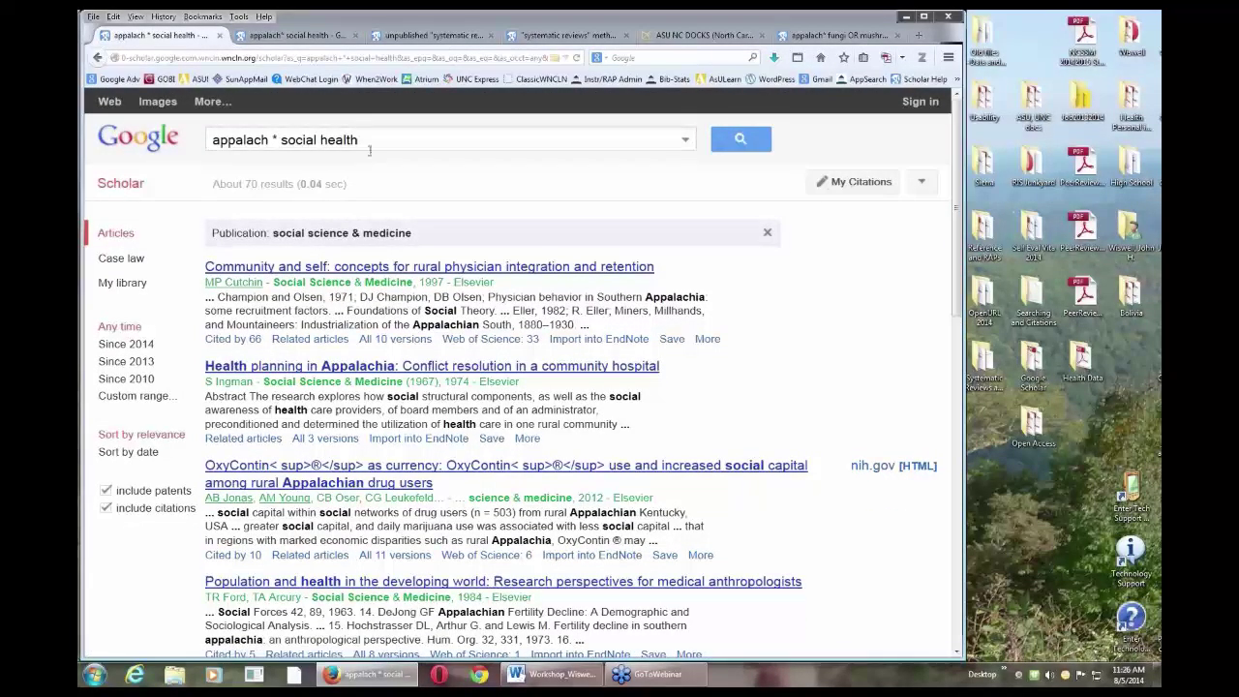
Step: Clear the topic words and search "social science & medicine" for articles dated from 2014 onward
left_click(687, 141)
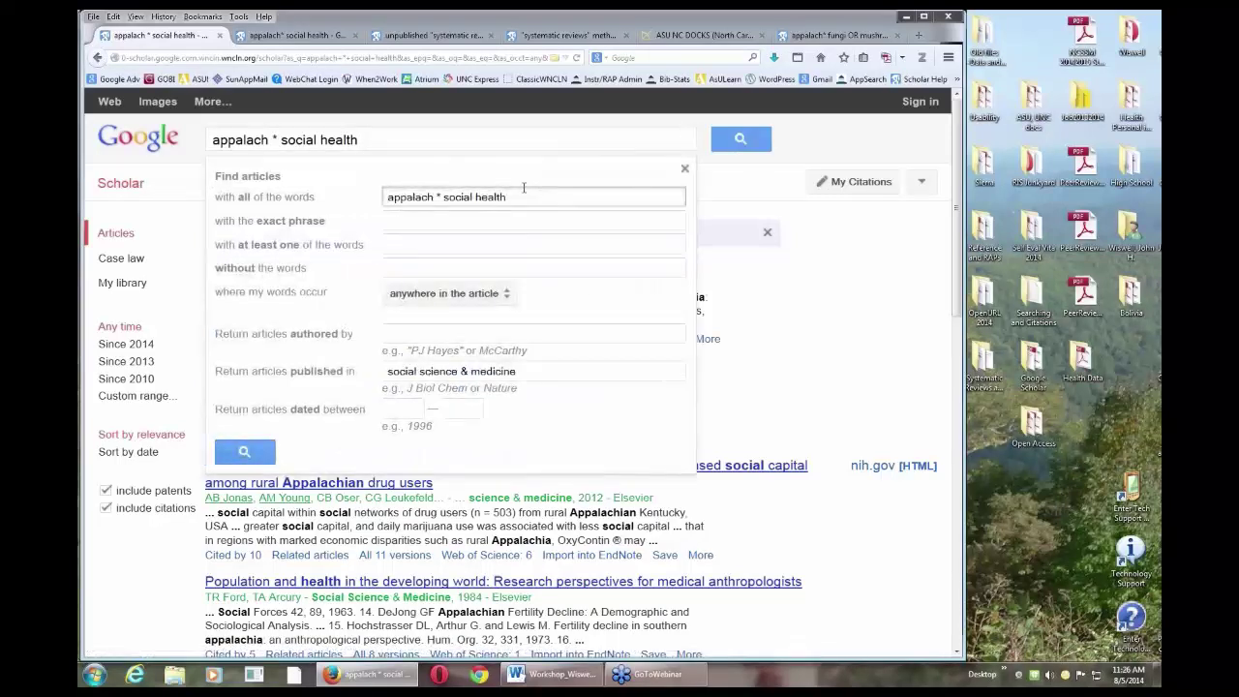
left_click_drag(515, 196, 384, 196)
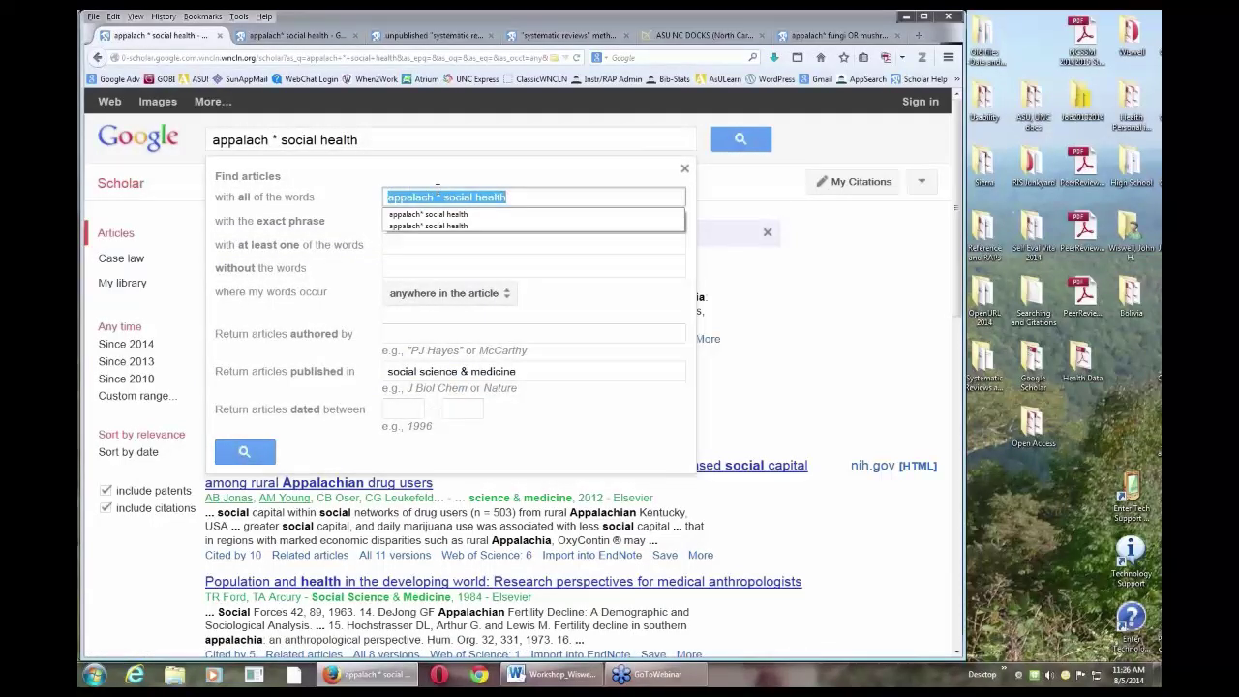
key("BackSpace")
left_click(409, 410)
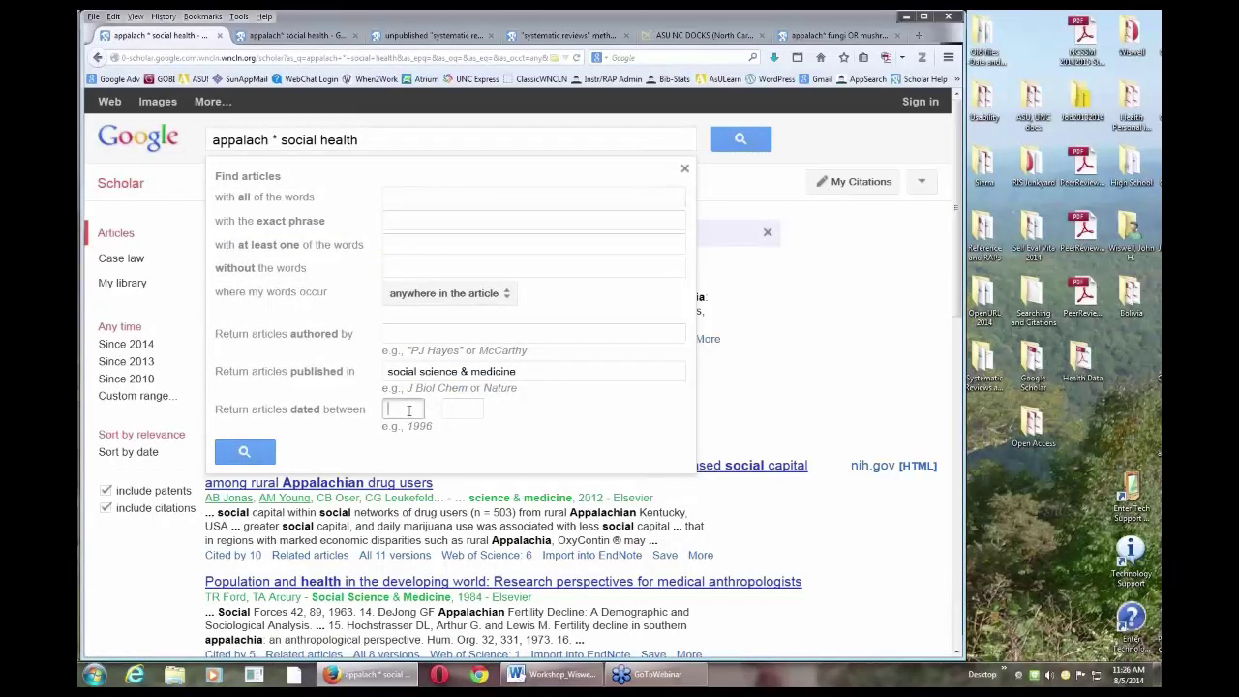
type("2014")
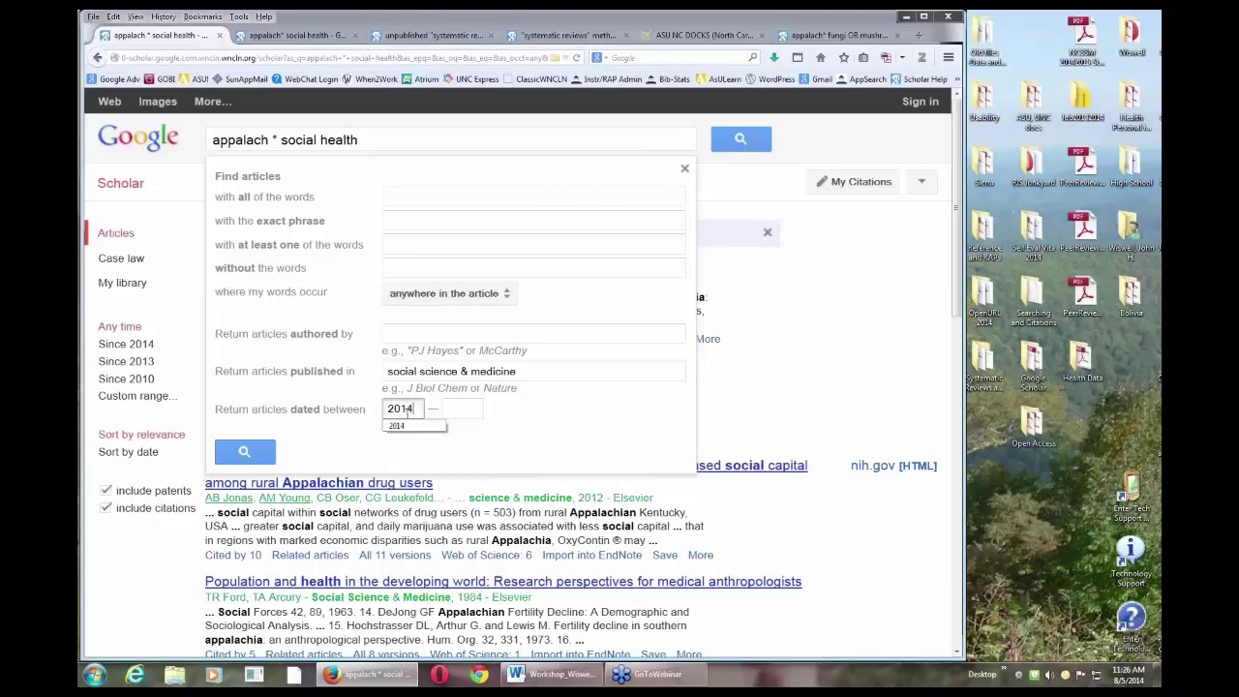
left_click(244, 452)
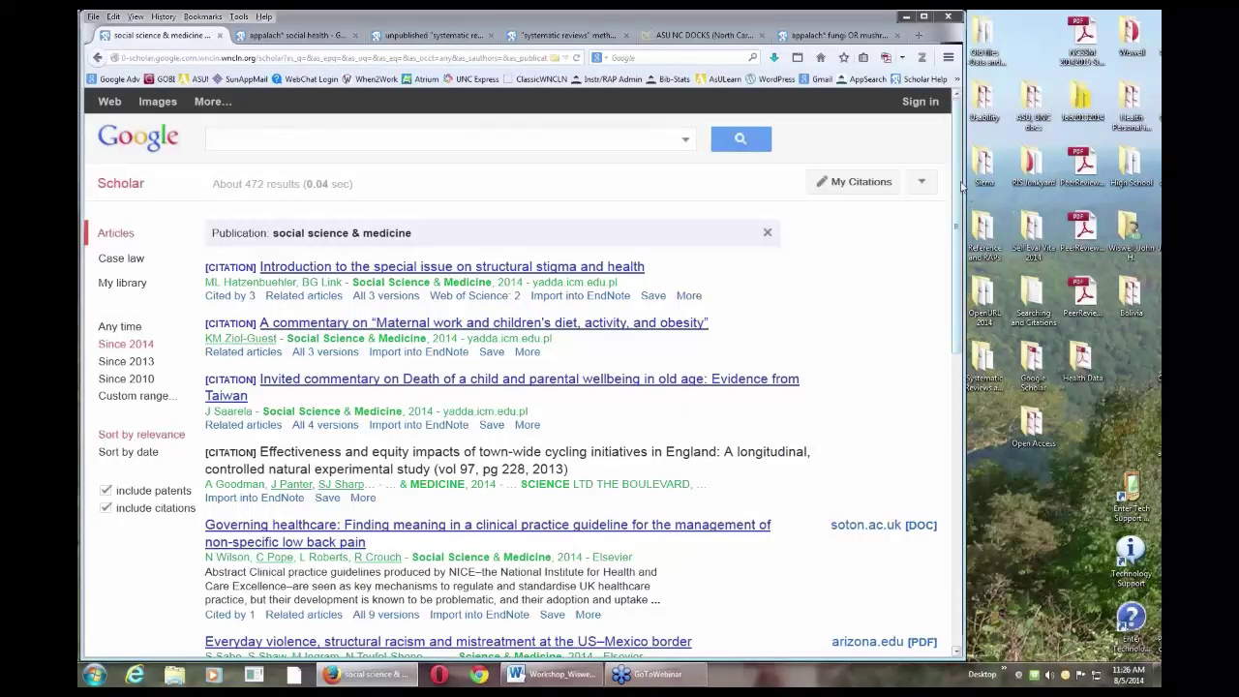
Step: Reopen the advanced search criteria and clear the start year and the journal title
left_click_drag(960, 189, 414, 354)
left_click(686, 138)
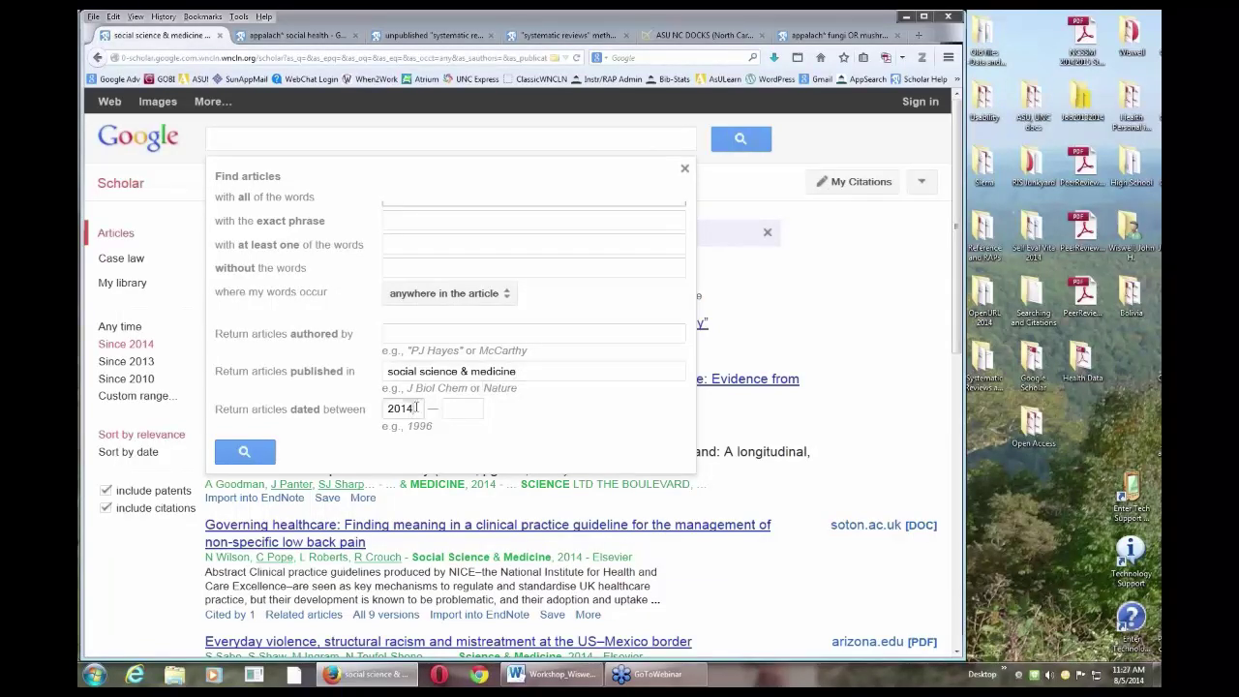
left_click_drag(424, 409, 380, 412)
key("BackSpace")
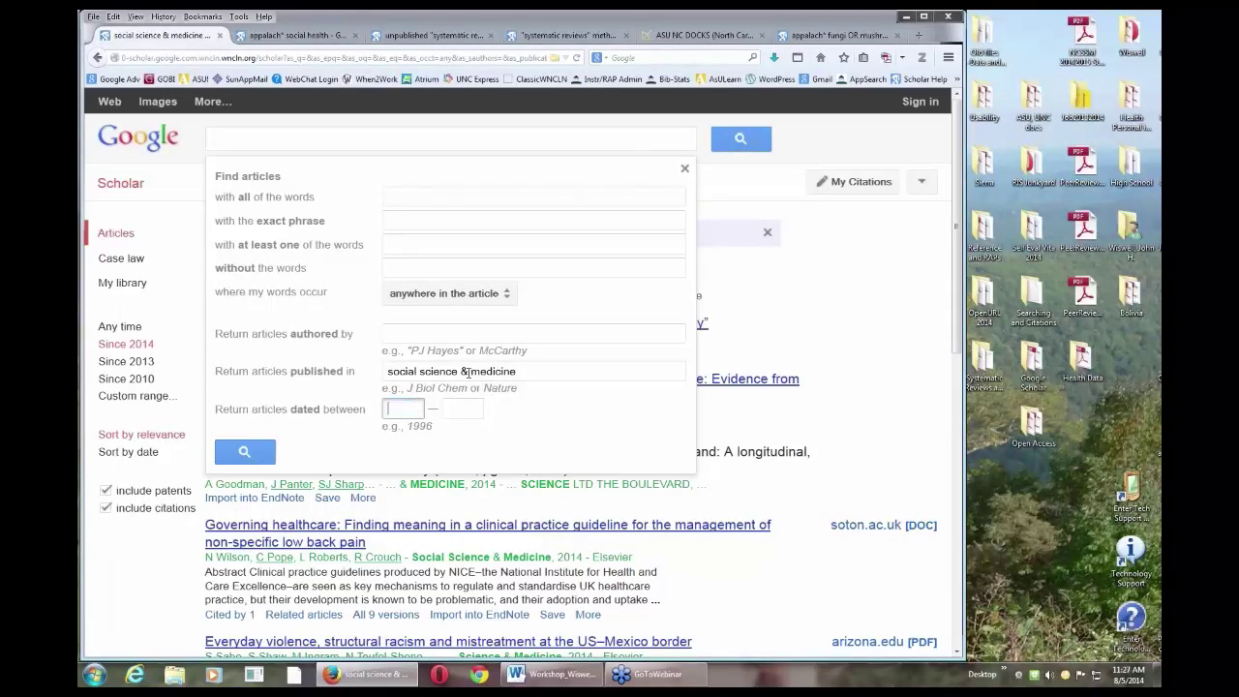
left_click_drag(519, 371, 402, 372)
key("BackSpace")
key("BackSpace")
key("BackSpace")
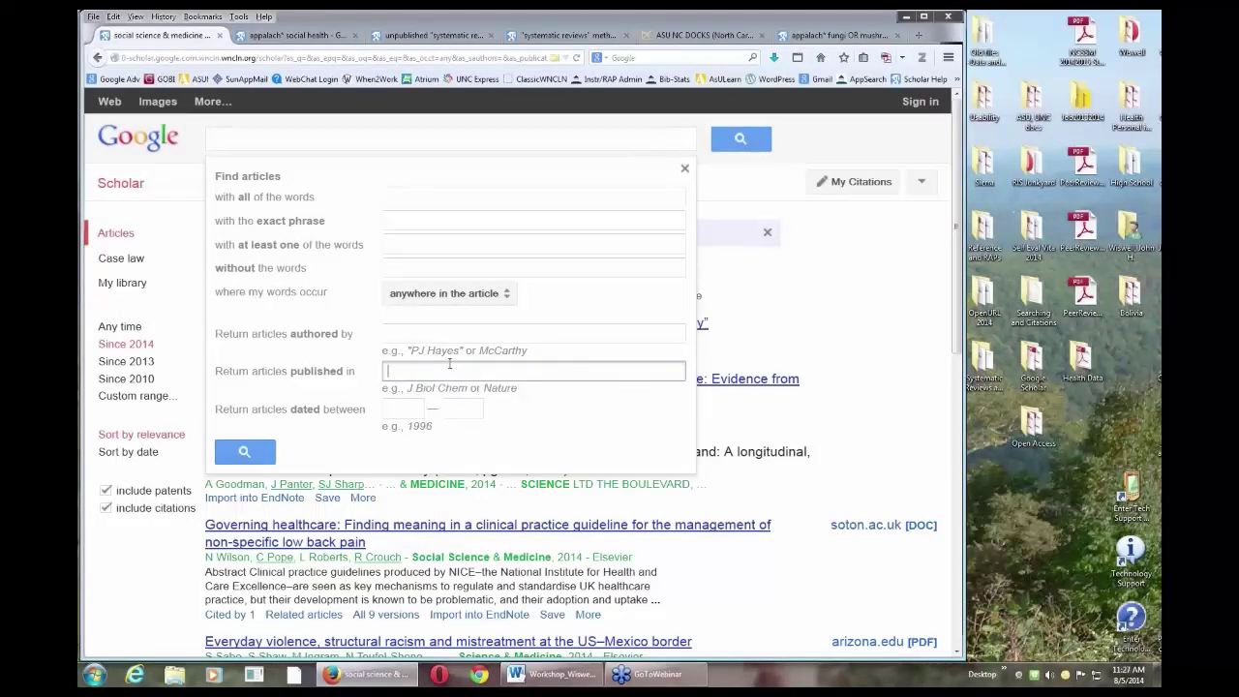
Step: Show the custom date range filter for the journal results, and apply the since 2013 limit
left_click(122, 396)
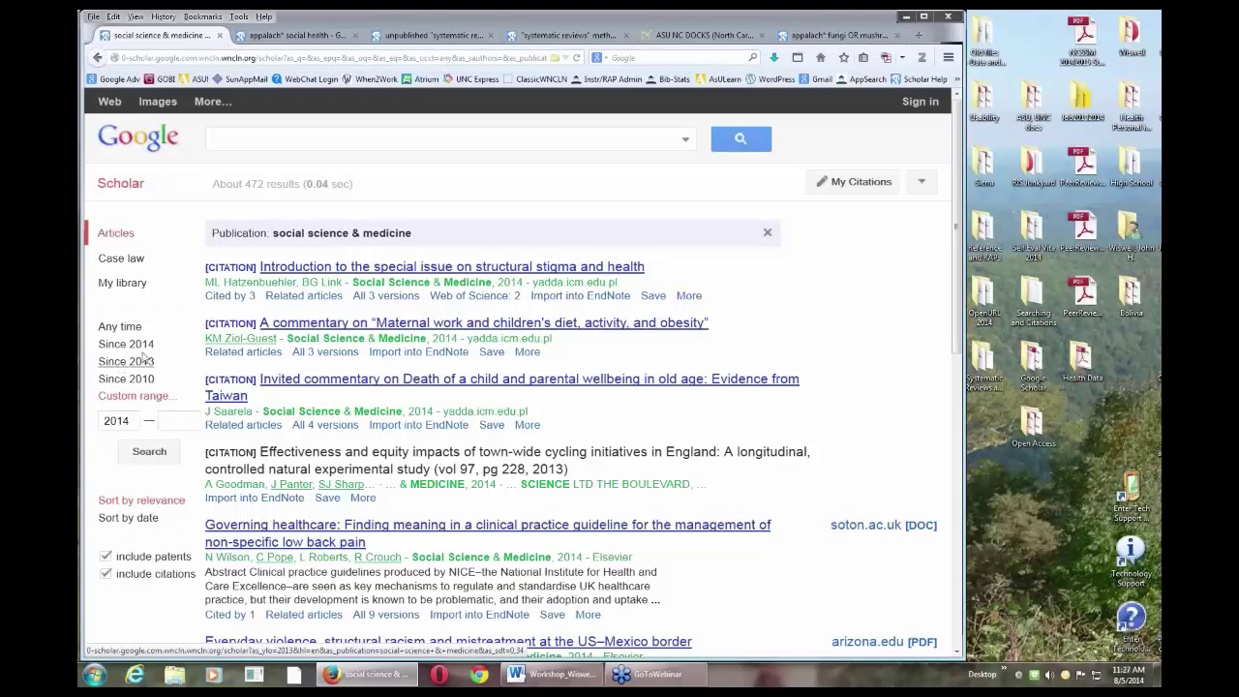
left_click(123, 362)
Step: Go back to the library home page and check the Google Scholar workshop notes in Word before returning to Firefox
left_click(821, 58)
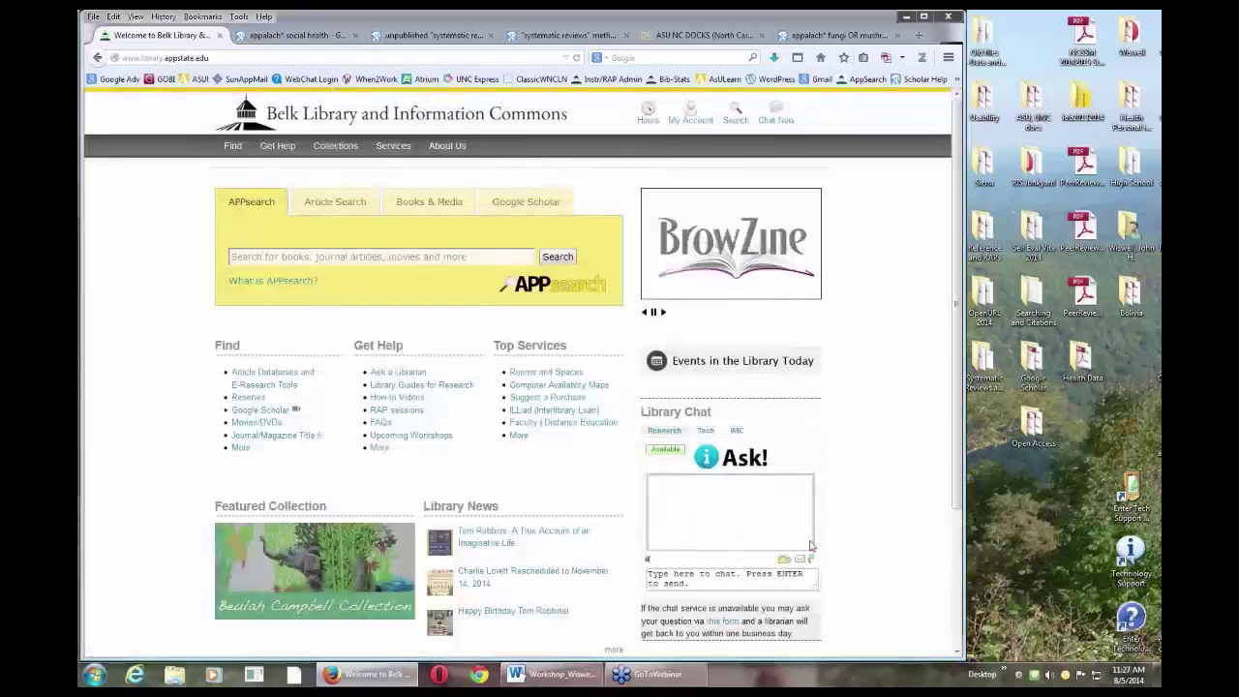
left_click(563, 676)
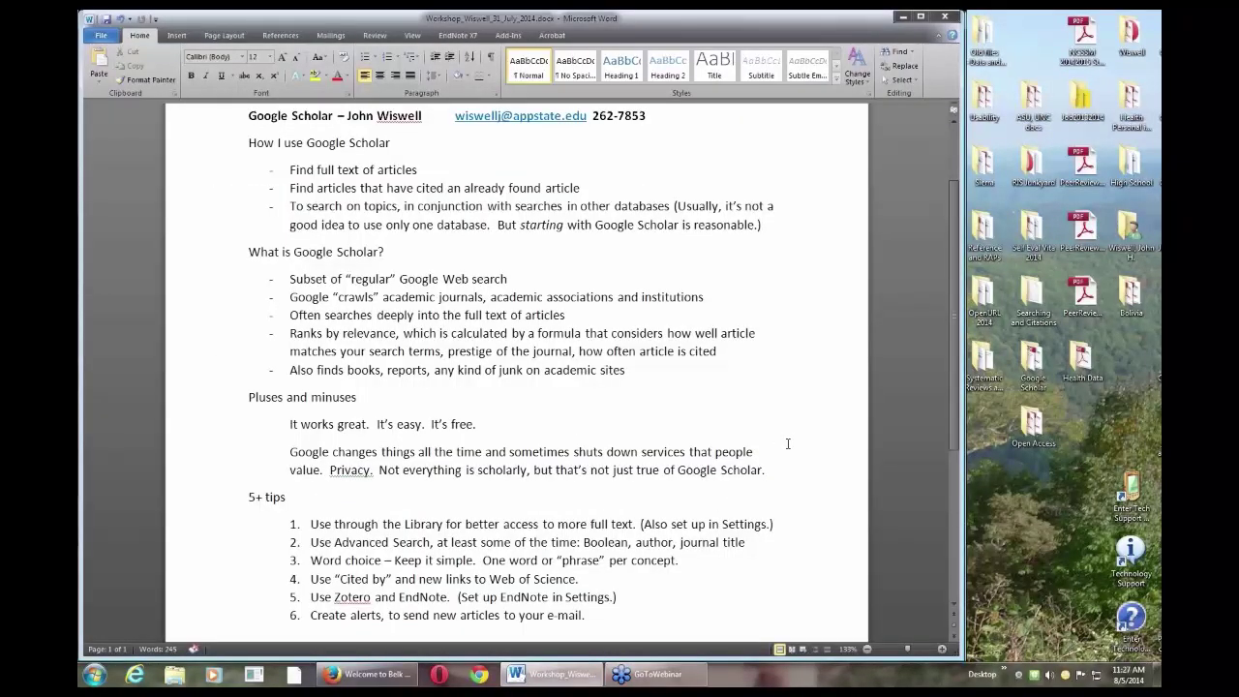
left_click(373, 674)
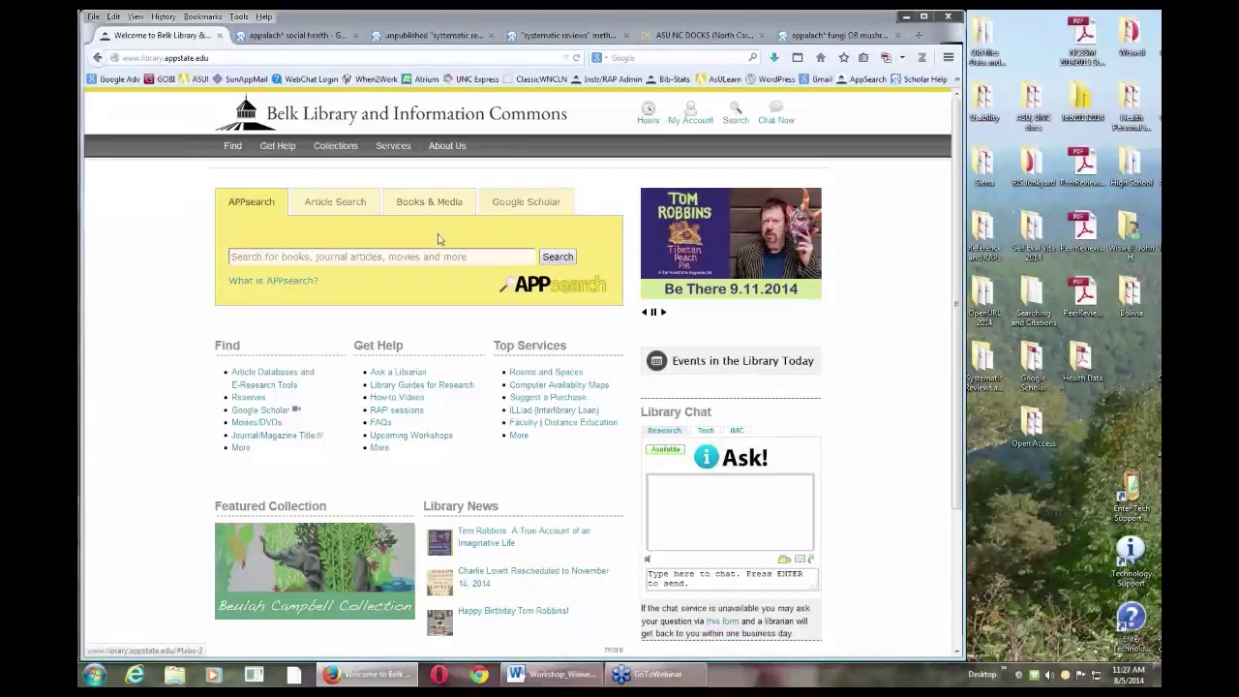
Step: Search Google Scholar from the library home page for "appalach* social health"
left_click(529, 206)
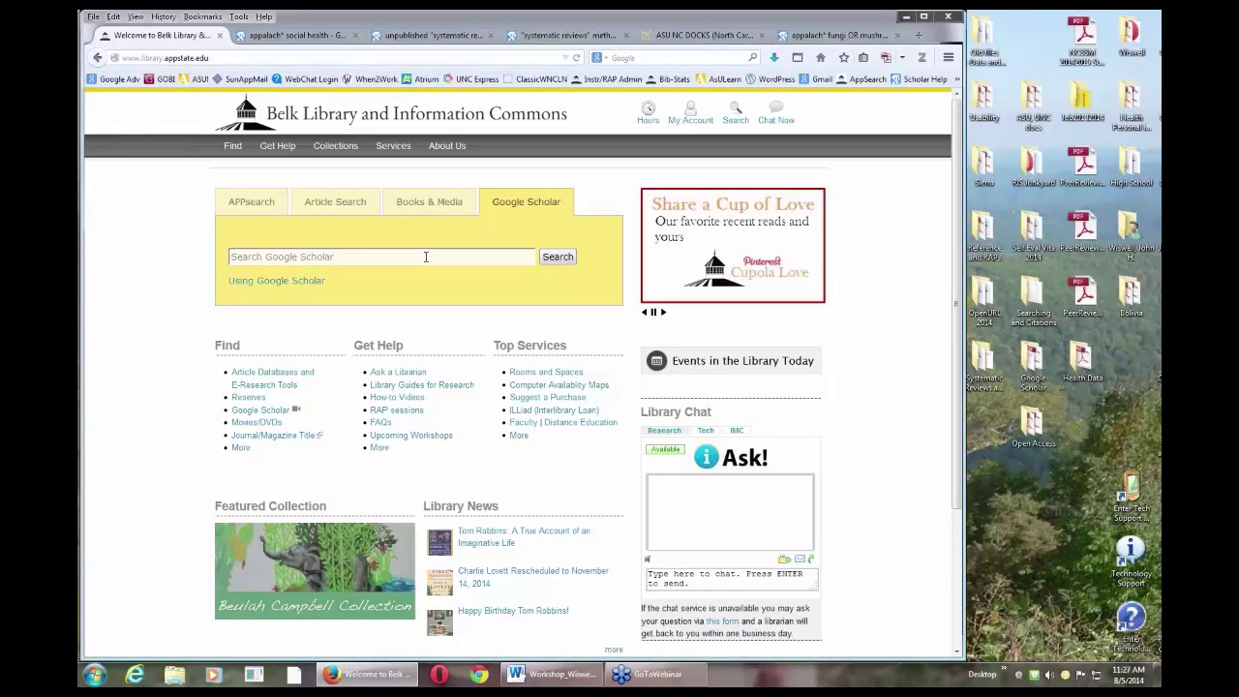
type("appla")
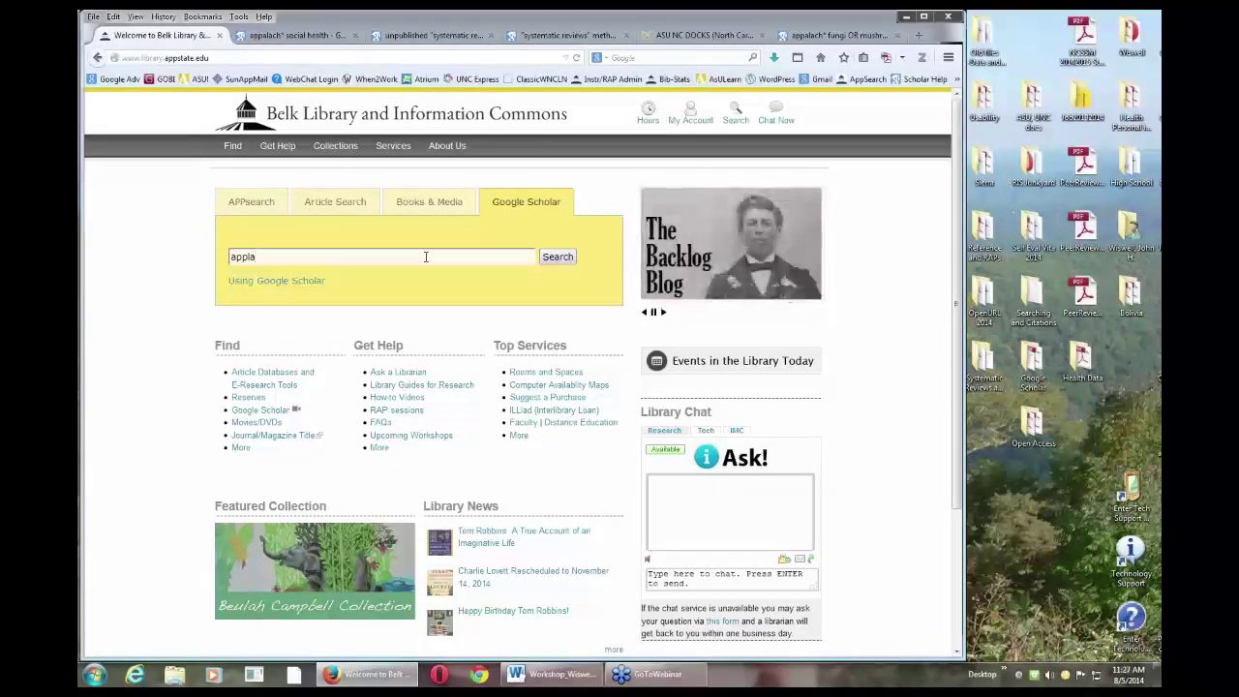
key("BackSpace")
key("BackSpace")
type("al")
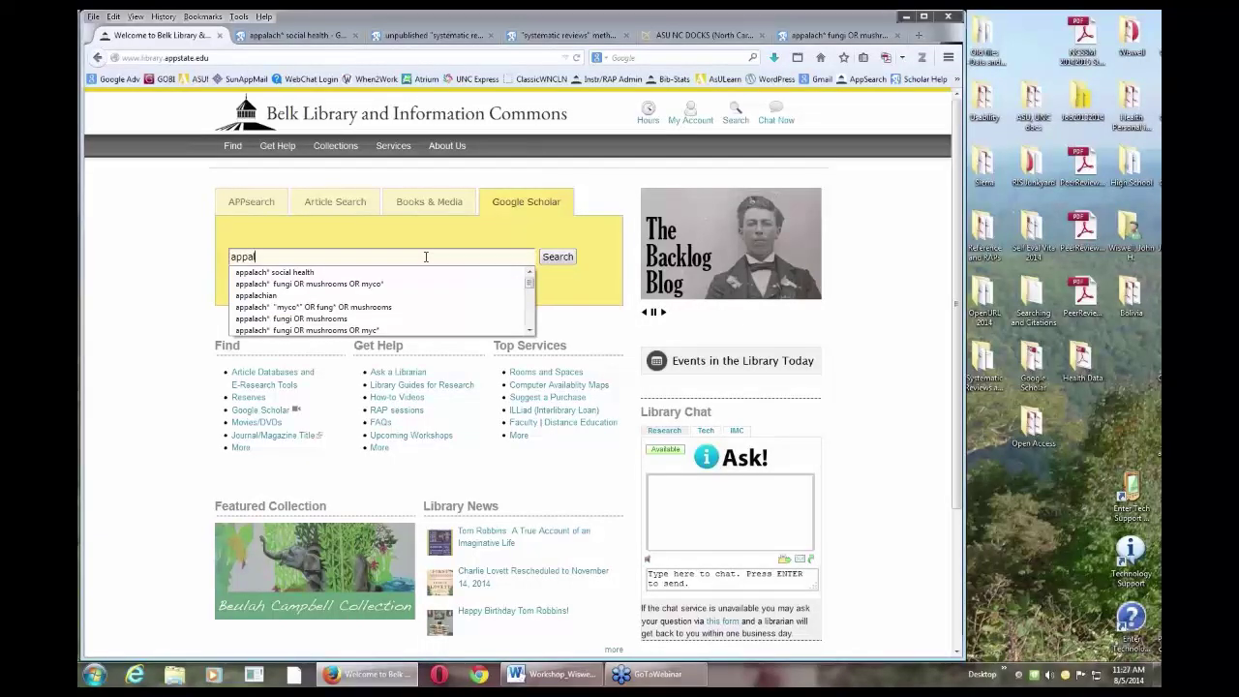
left_click(332, 271)
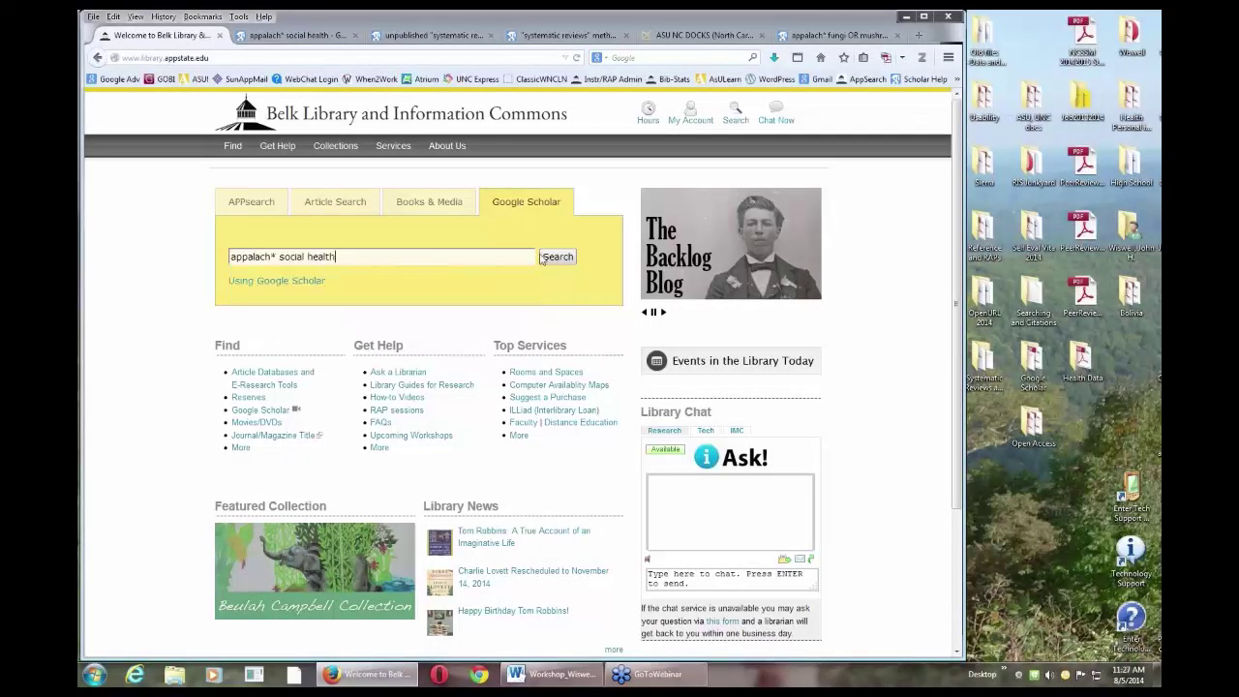
left_click(559, 259)
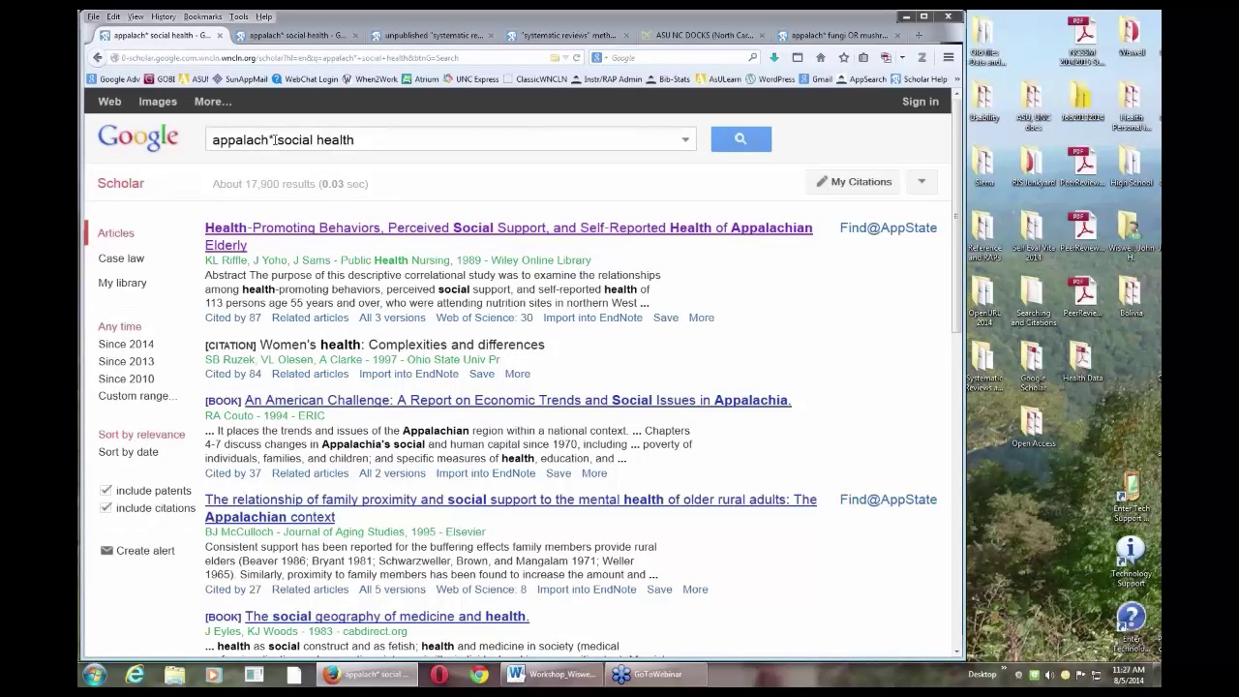
Step: Add "west virginia" to the Scholar query and run the search again
left_click(406, 140)
type("west")
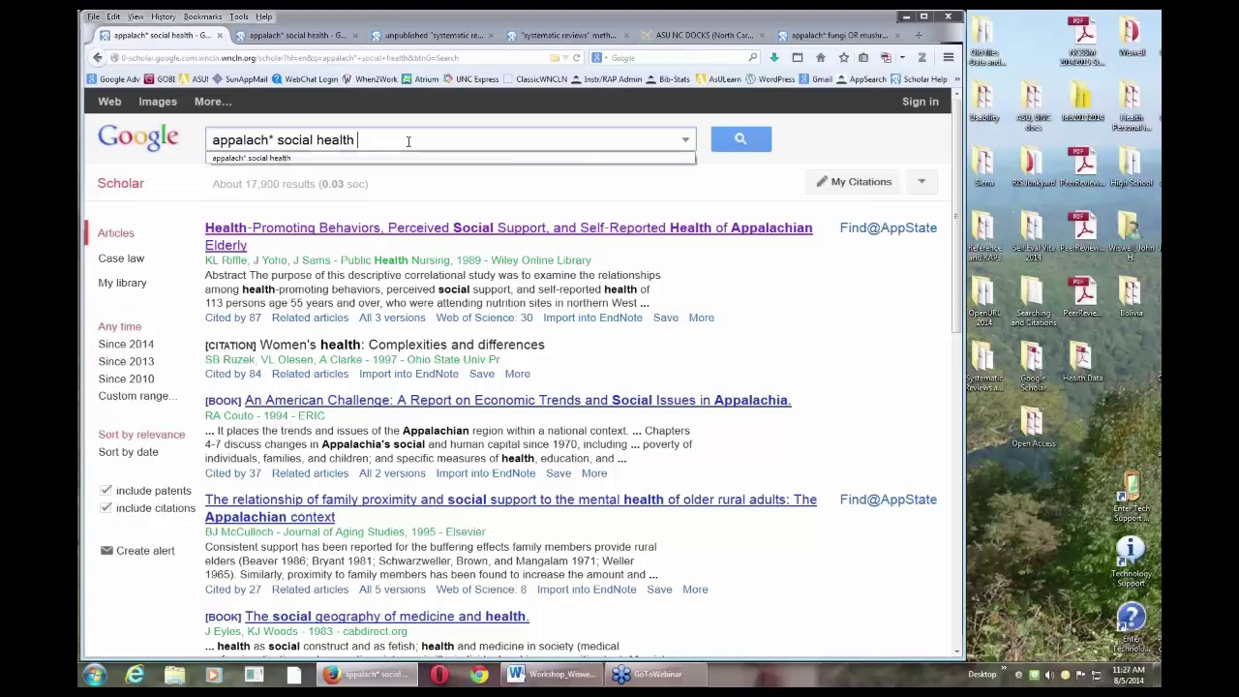
type(" v")
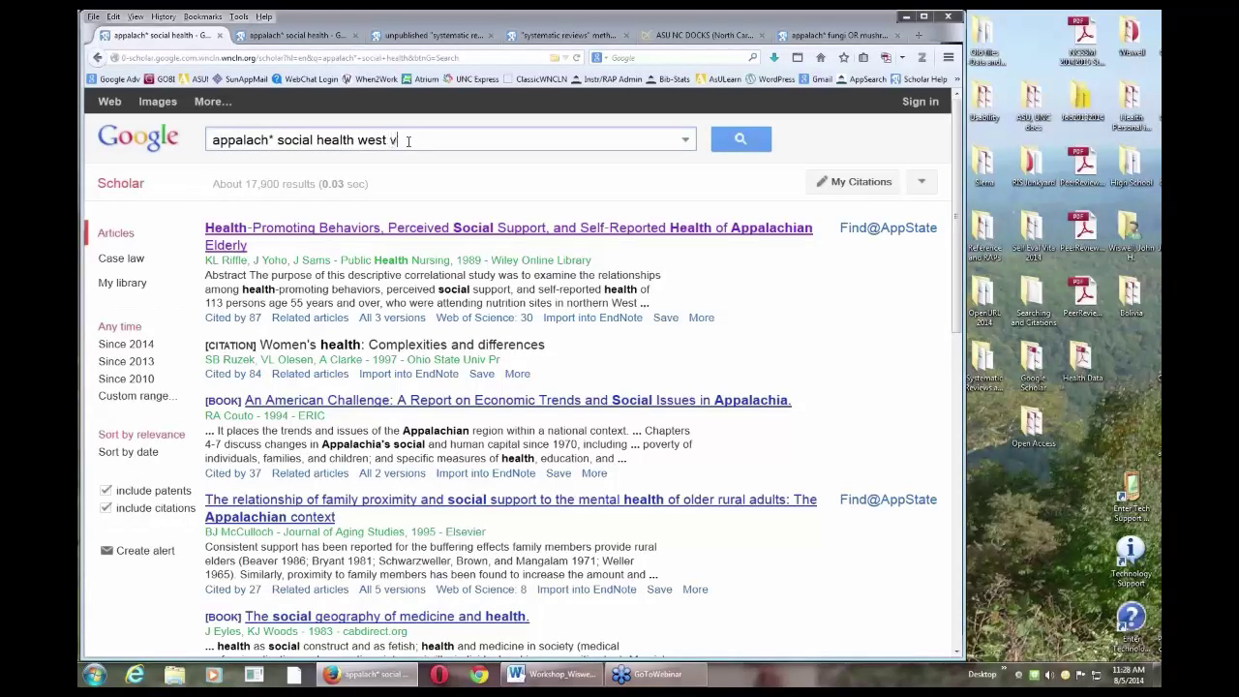
type("irginia")
key("Return")
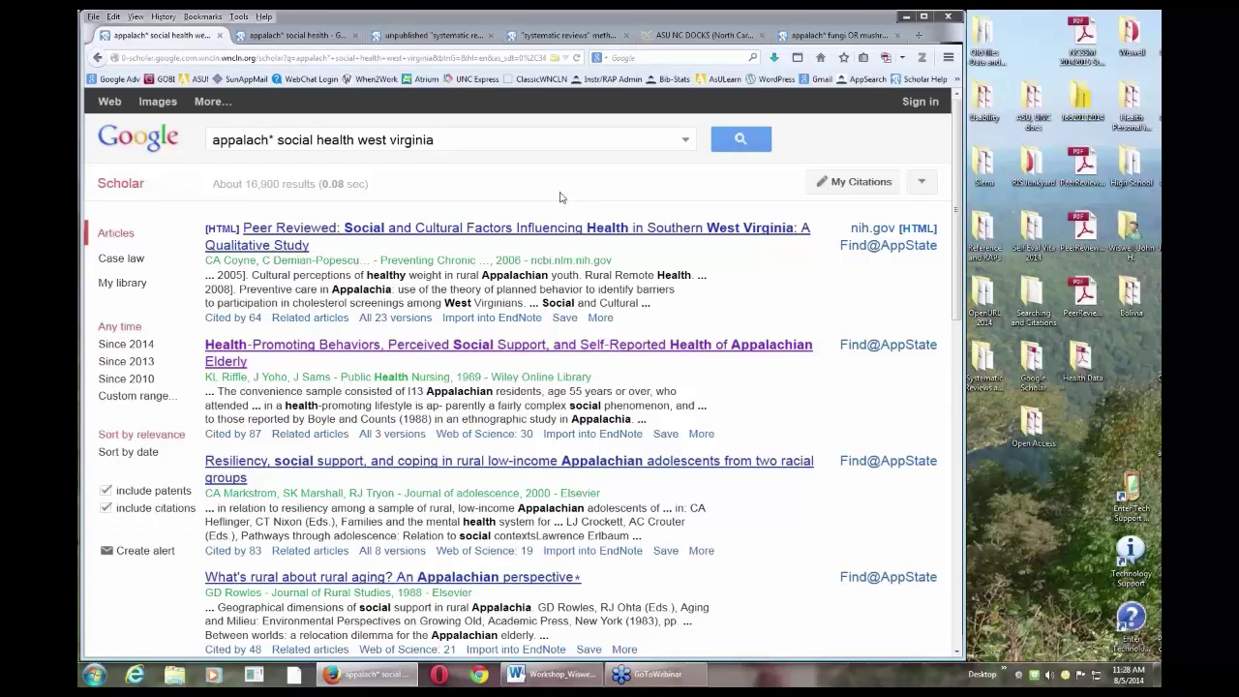
Step: Remove "west virginia" from the end of the Scholar query
left_click(438, 139)
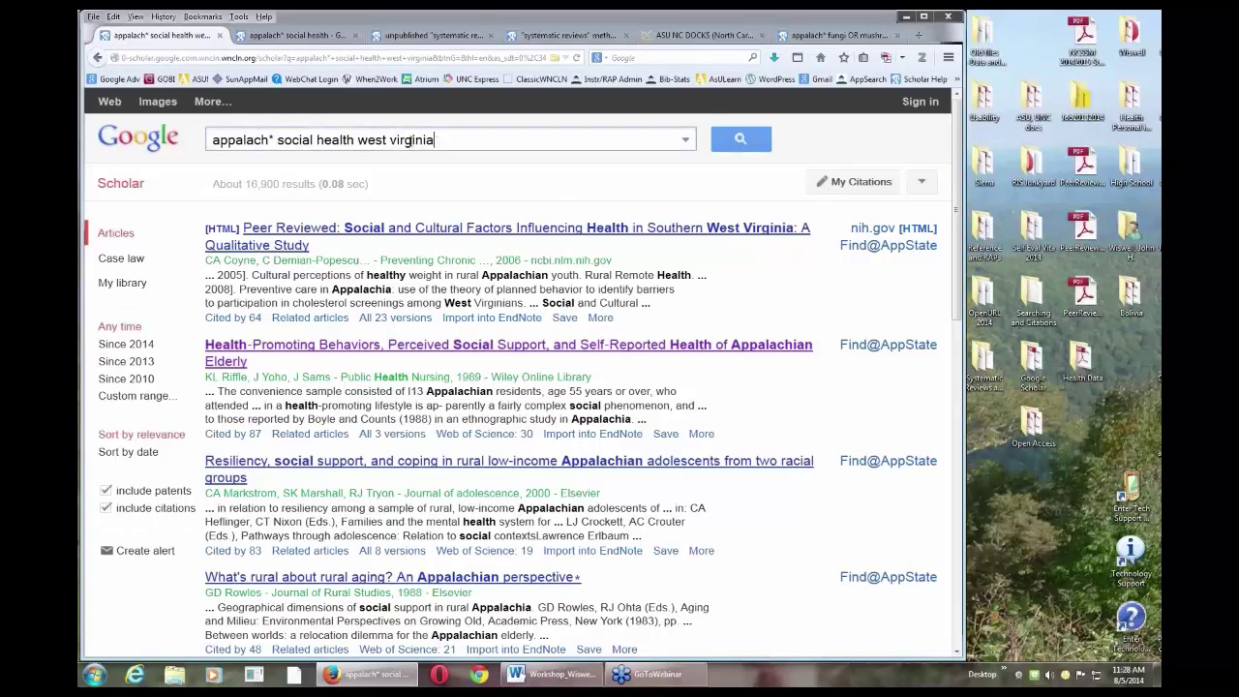
left_click_drag(435, 139, 360, 143)
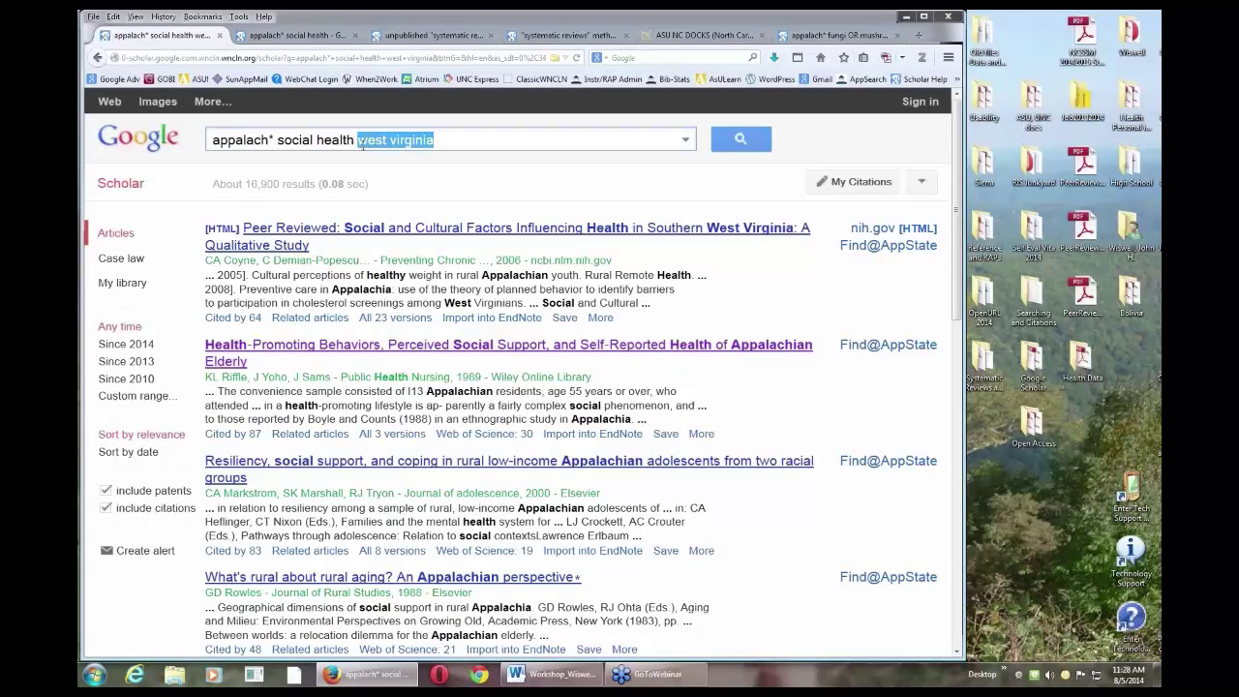
key("BackSpace")
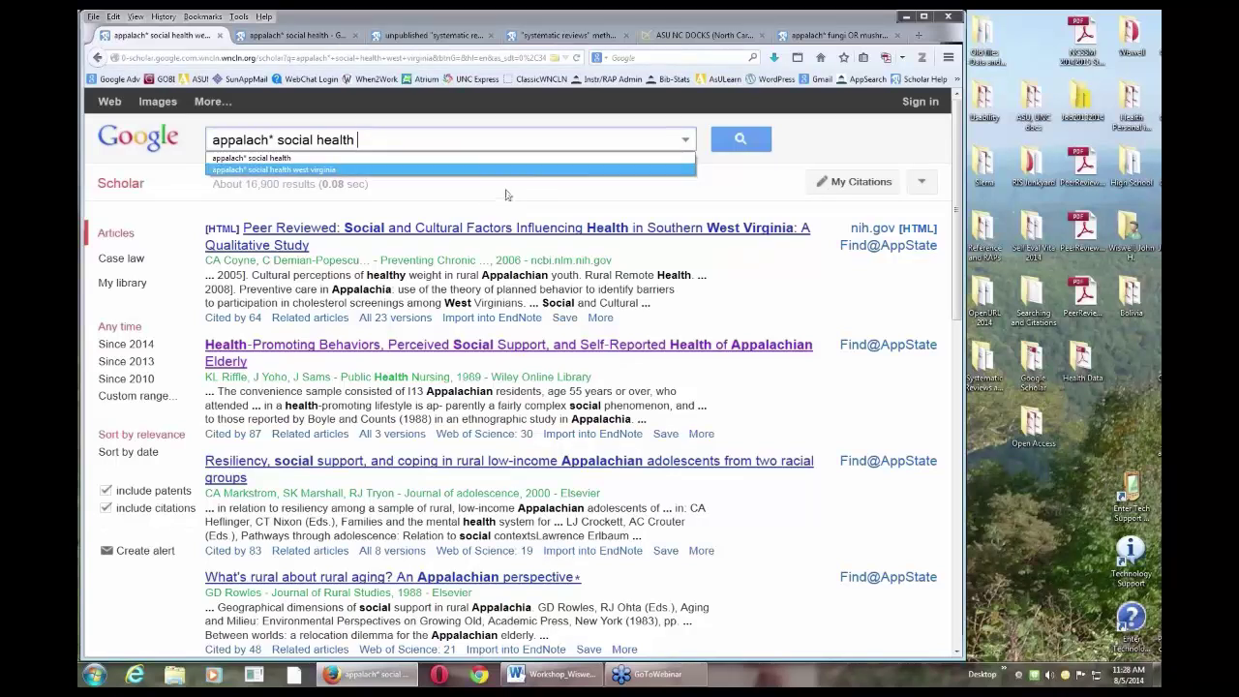
left_click(730, 191)
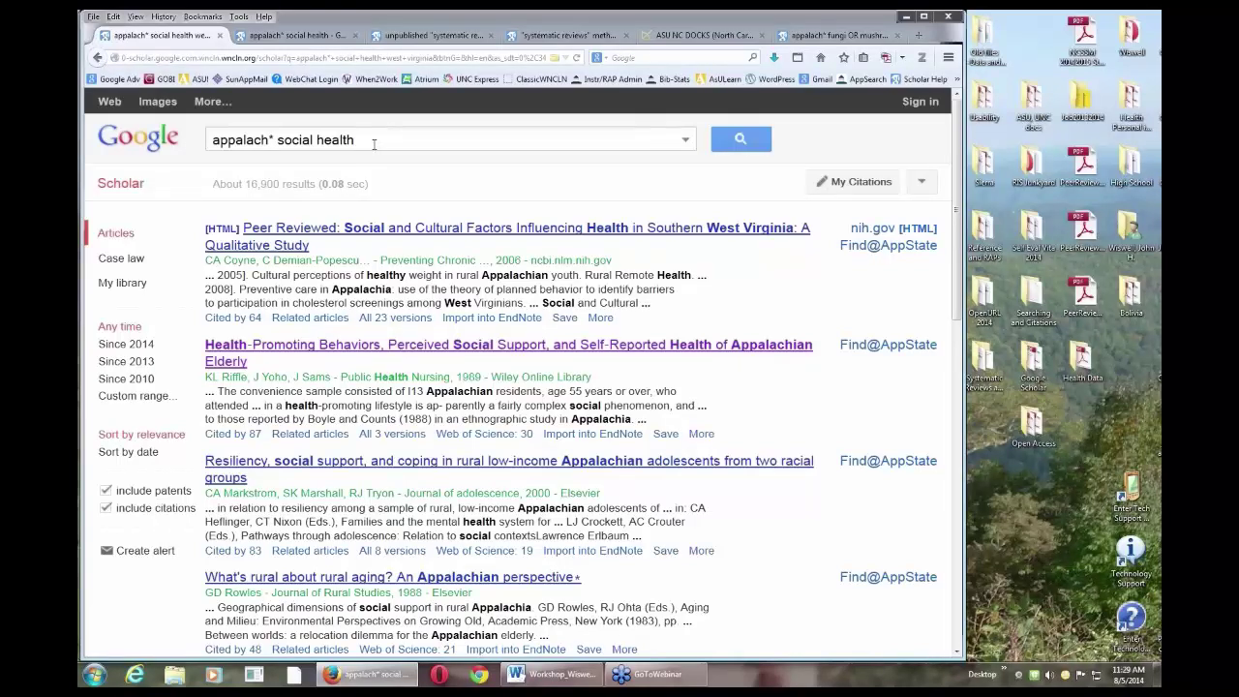
Step: Reorder the query to "social health appalach*" and run the Scholar search
left_click_drag(278, 140, 209, 140)
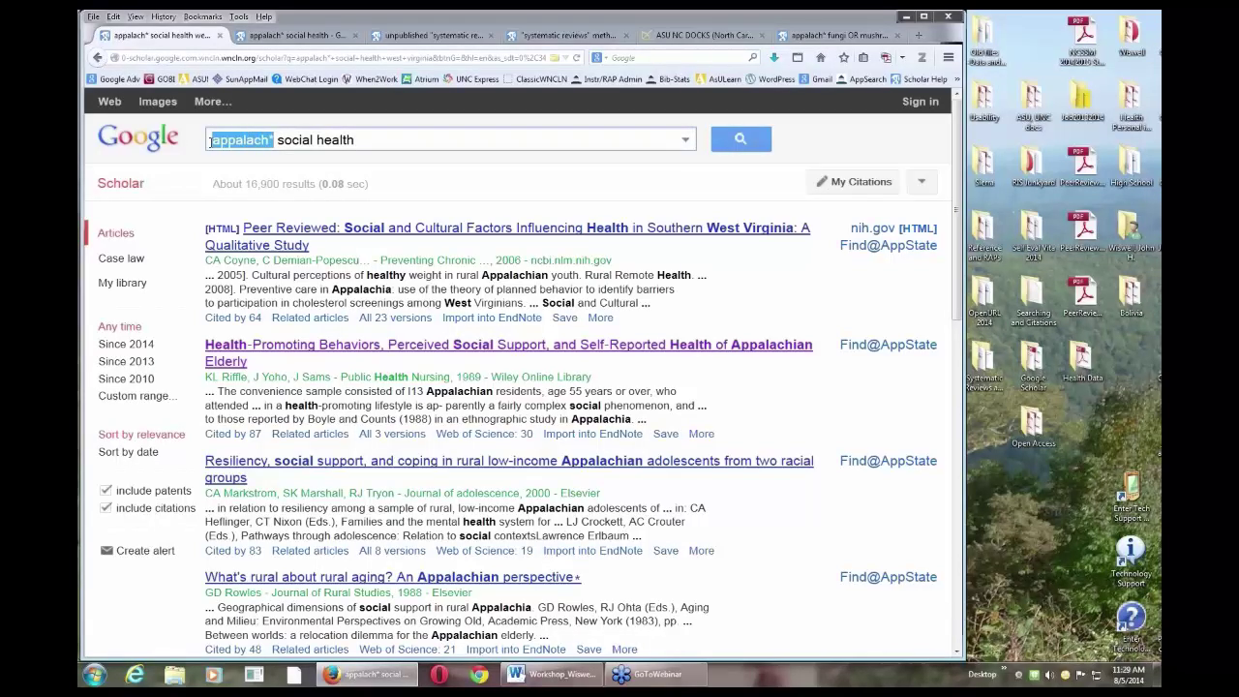
key("Delete")
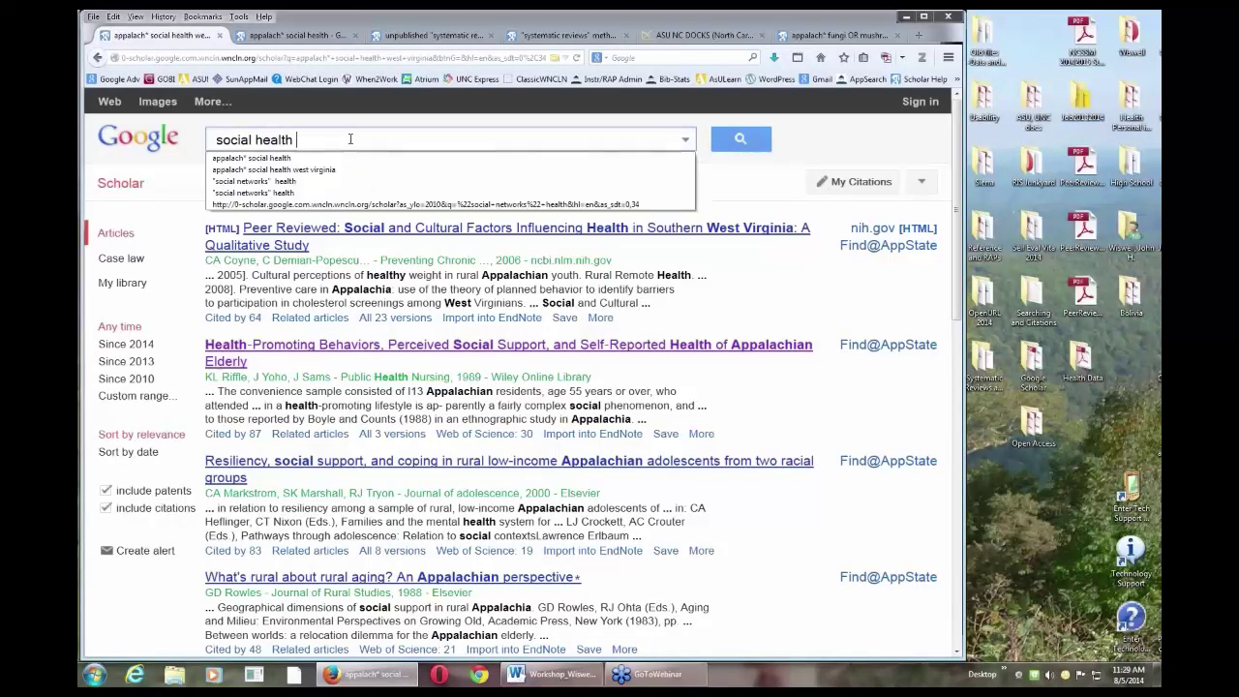
type("appalach*")
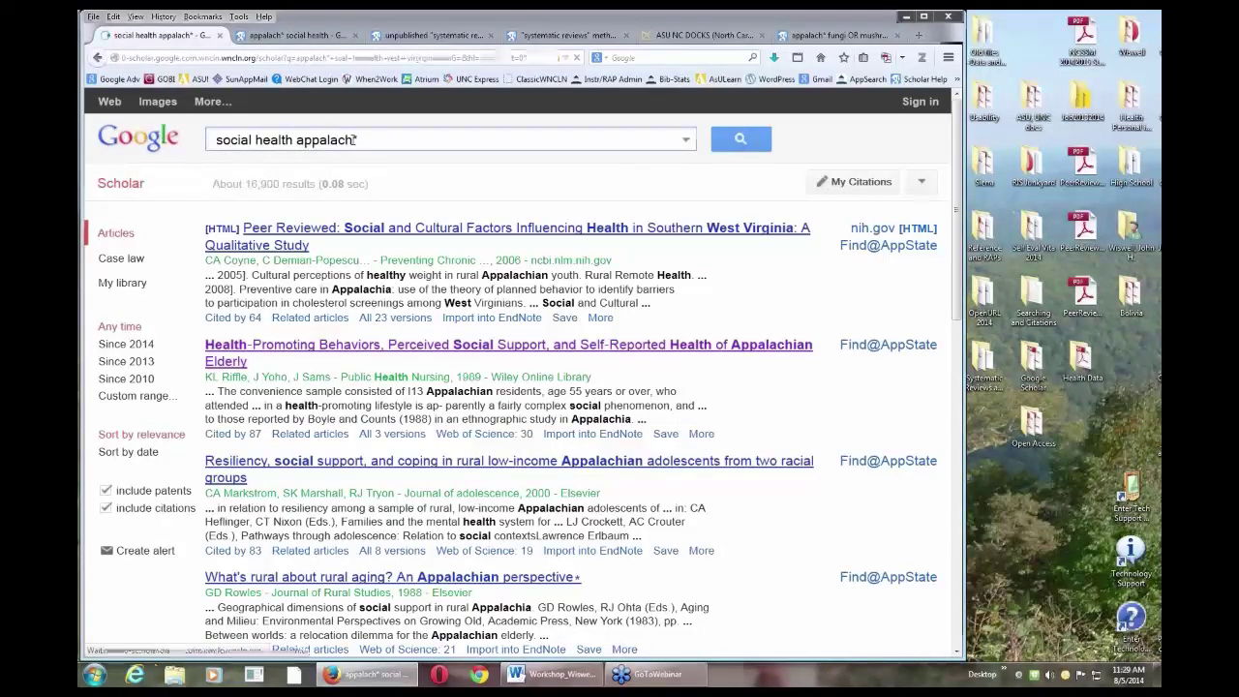
key("Return")
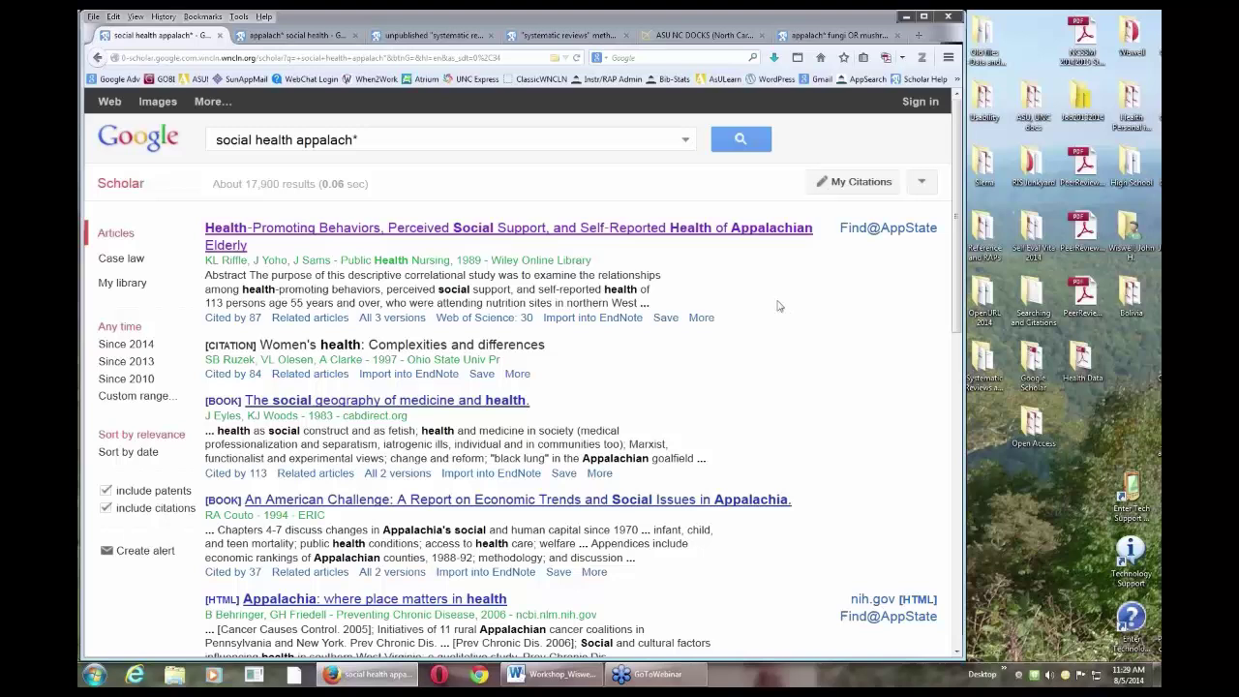
Step: In the unpublished systematic reviews search, change the query to "systematic reviews" methodology unpublished, keeping the phrase in quotation marks
left_click(437, 38)
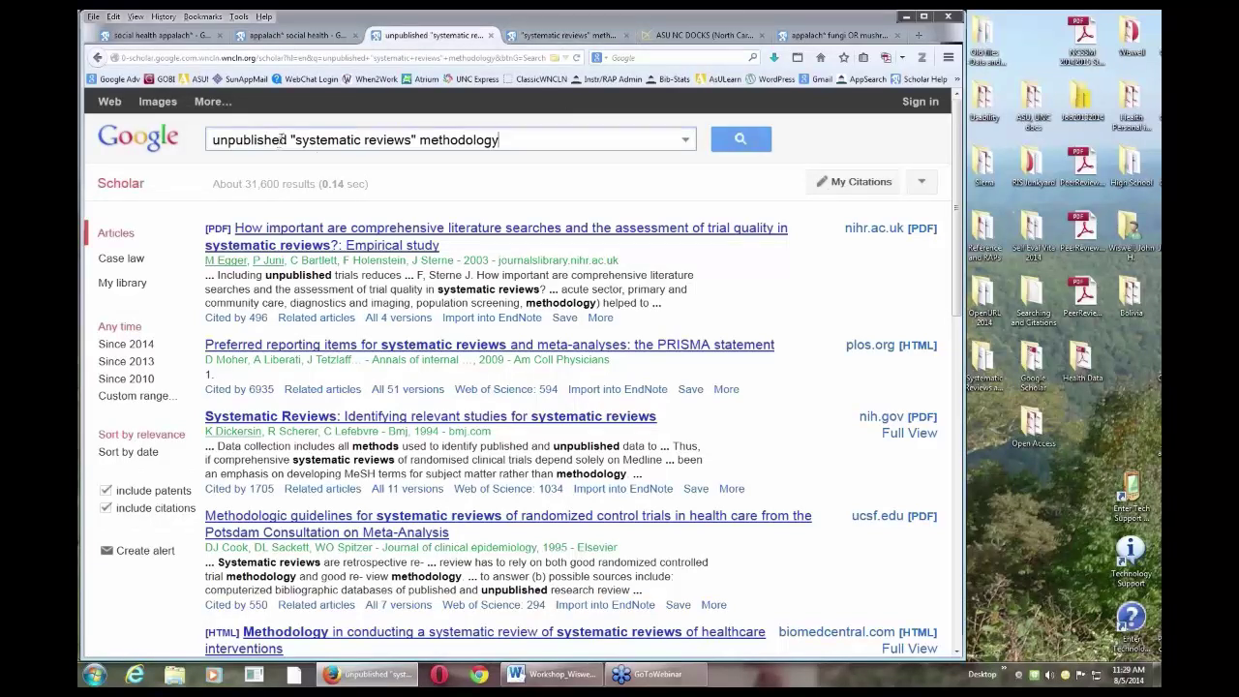
left_click_drag(289, 140, 213, 140)
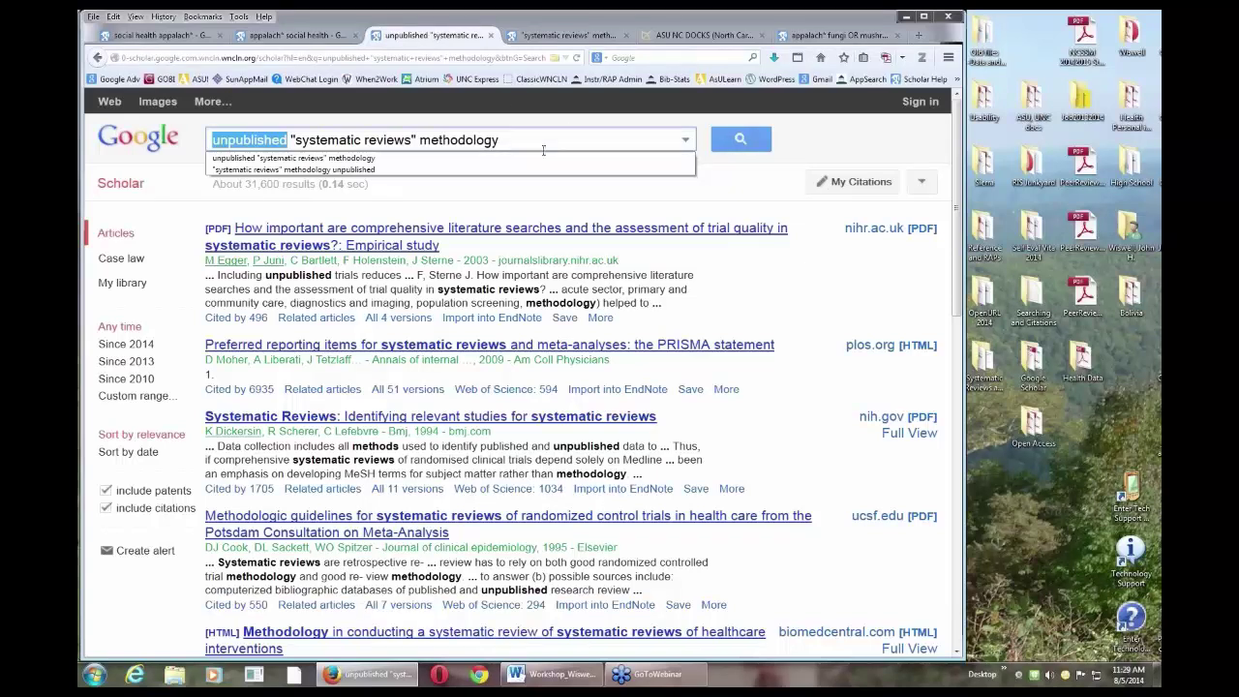
left_click(408, 168)
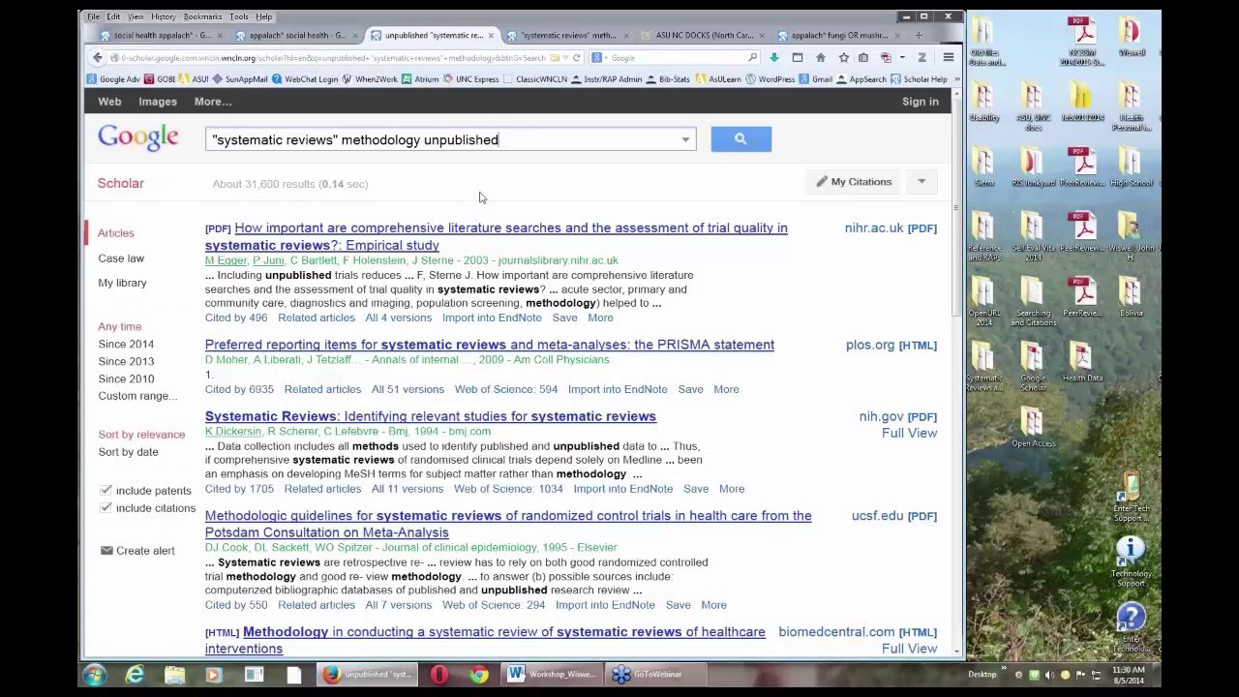
Step: Review the numbered Google Scholar tips in the Word workshop notes, and return to Firefox
left_click(559, 674)
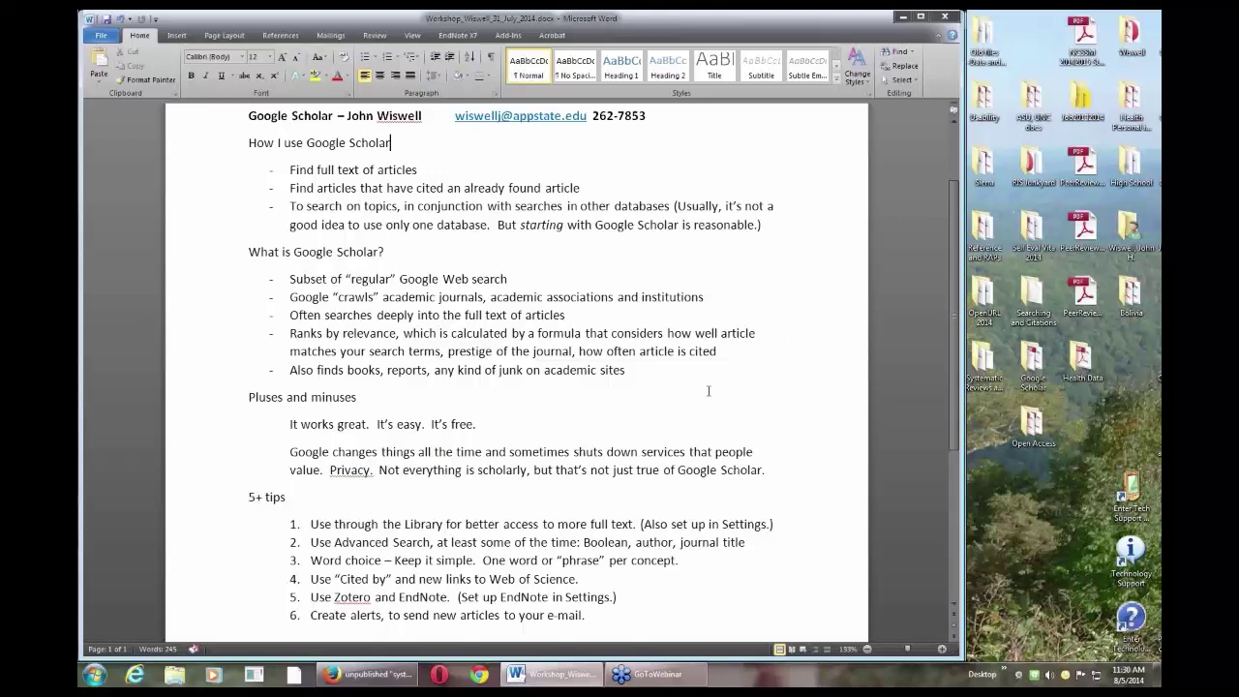
mouse_move(368, 677)
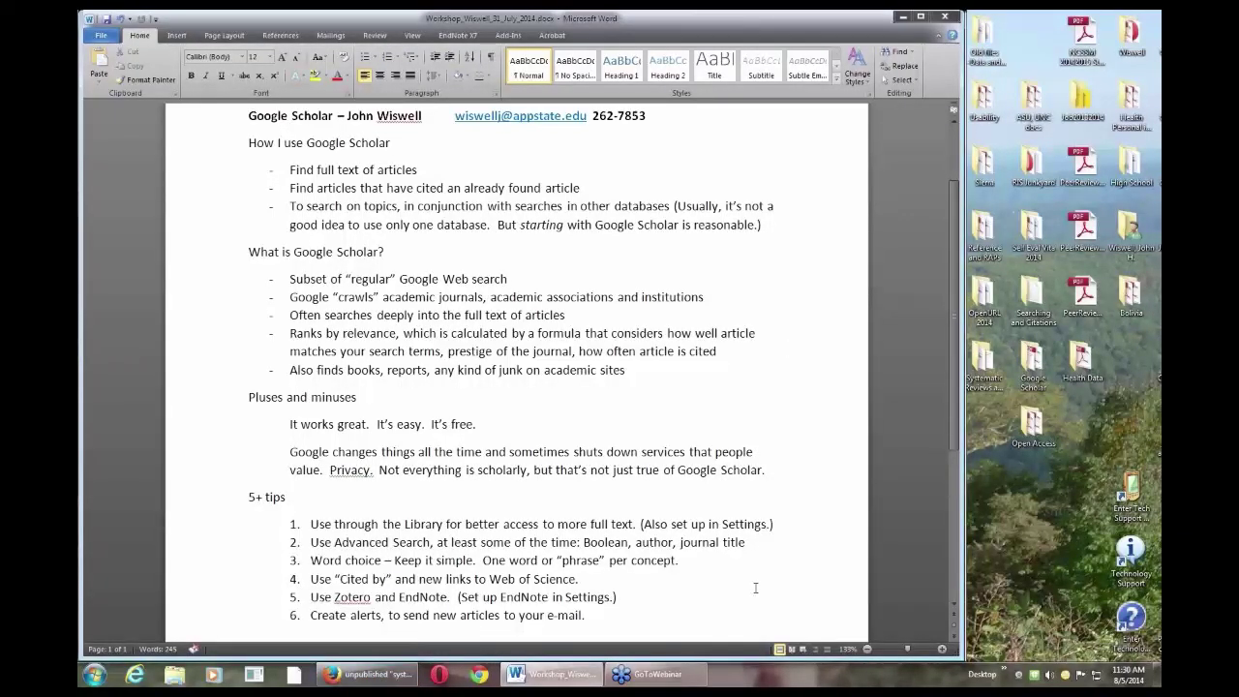
left_click(391, 674)
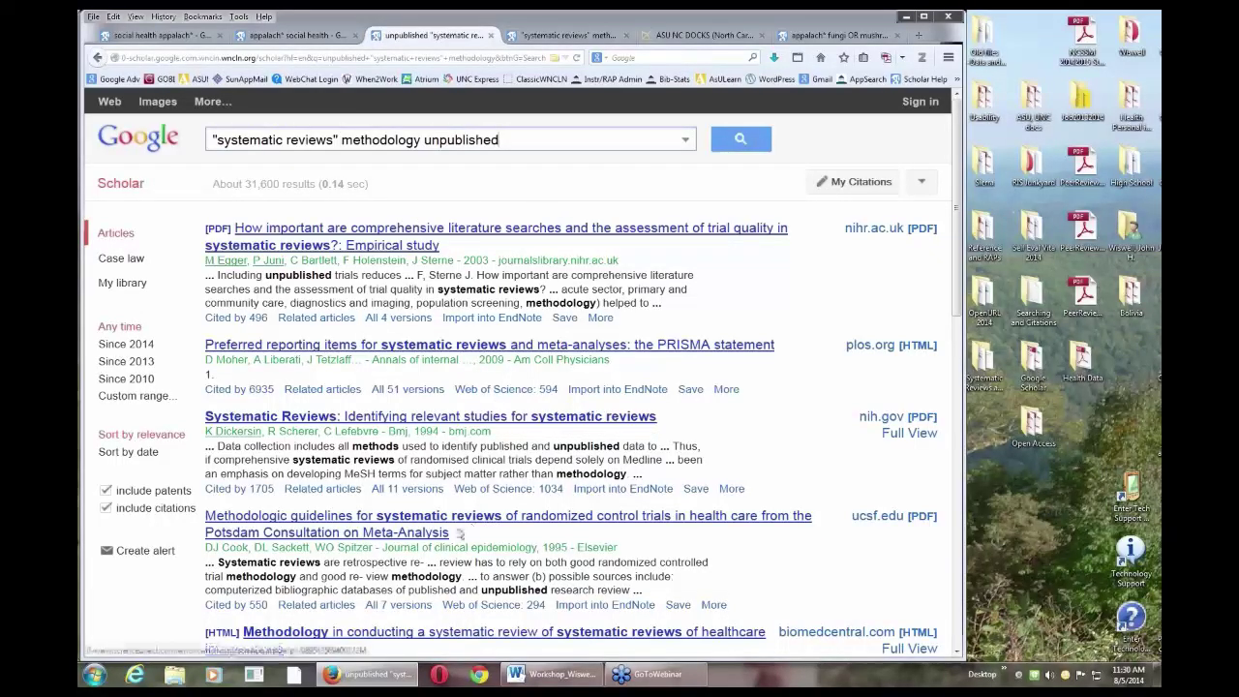
Step: Open the articles citing the first "social health appalach*" result and search within them for "support"
left_click(154, 36)
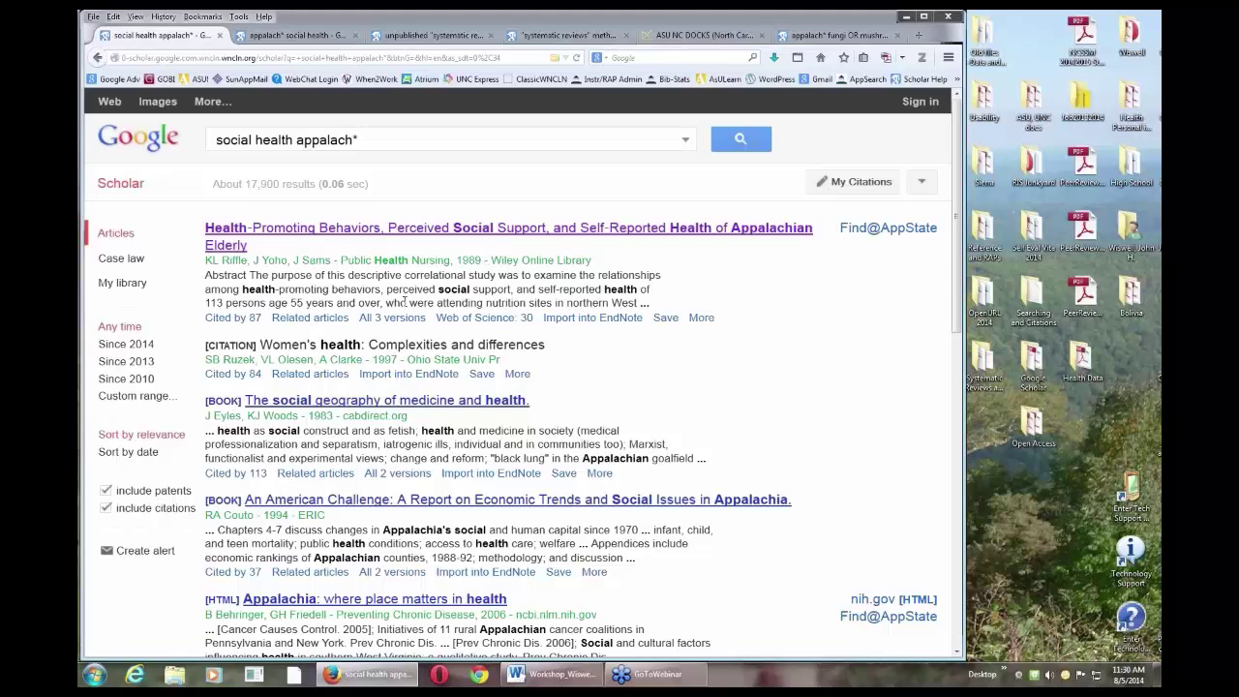
left_click(233, 318)
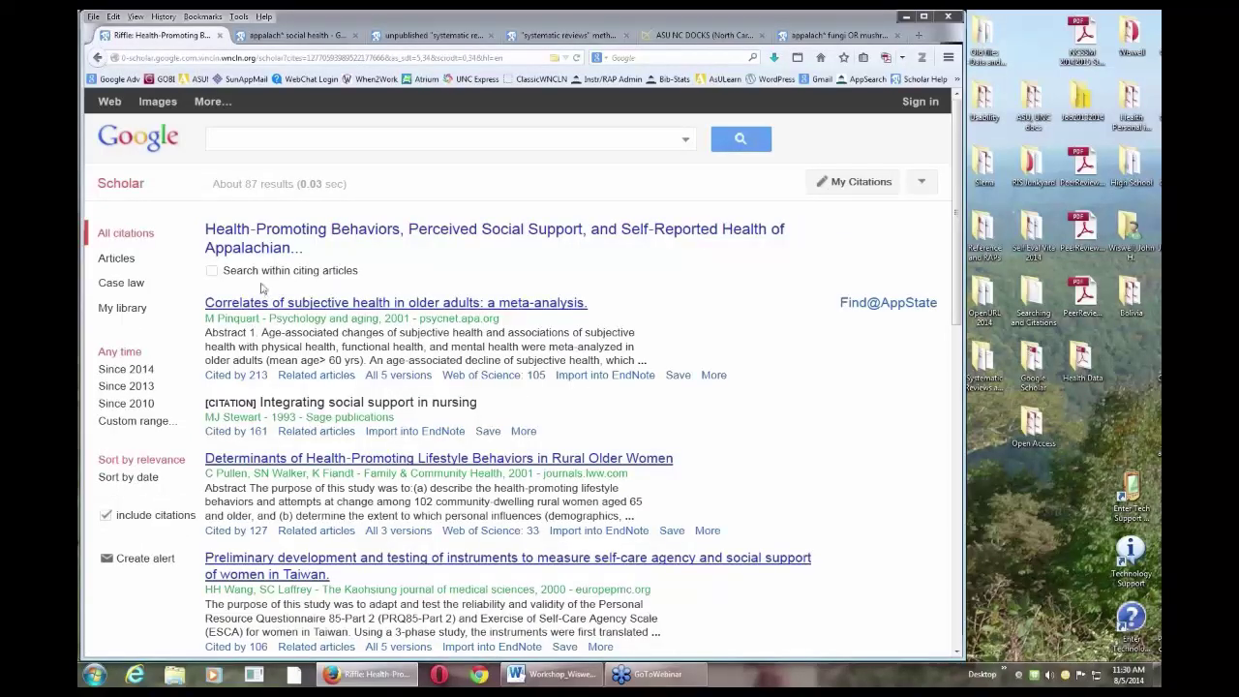
left_click(212, 274)
left_click(312, 140)
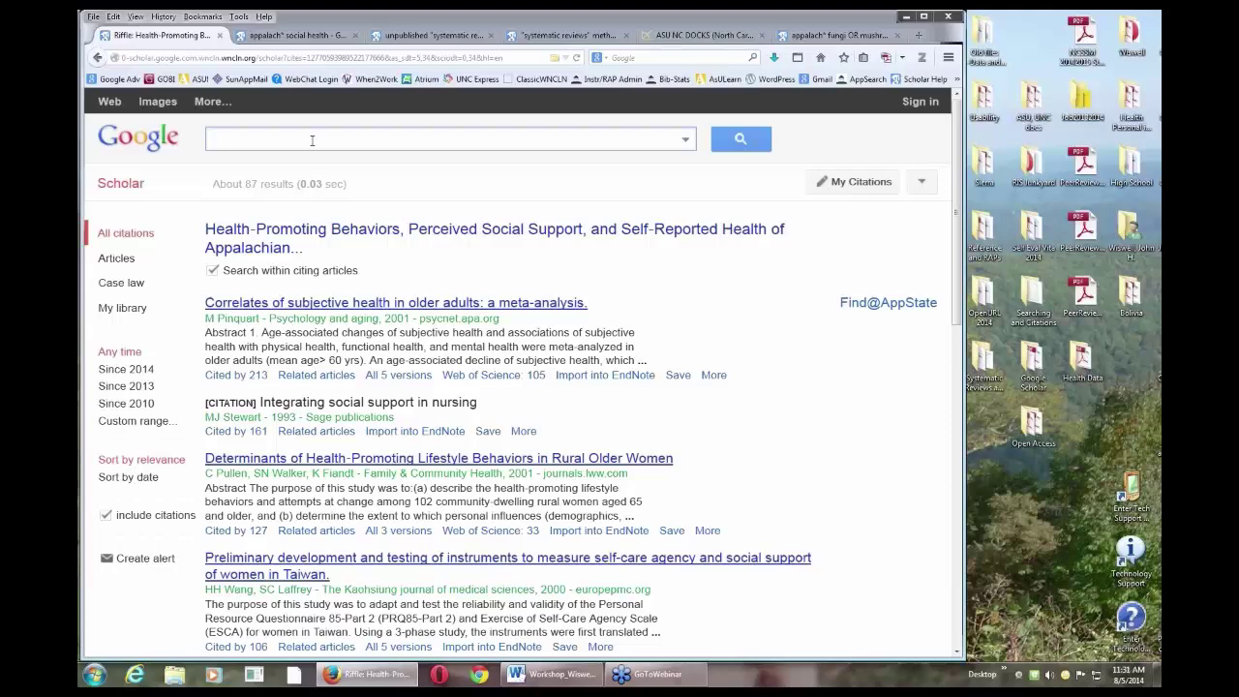
type("support")
key("Return")
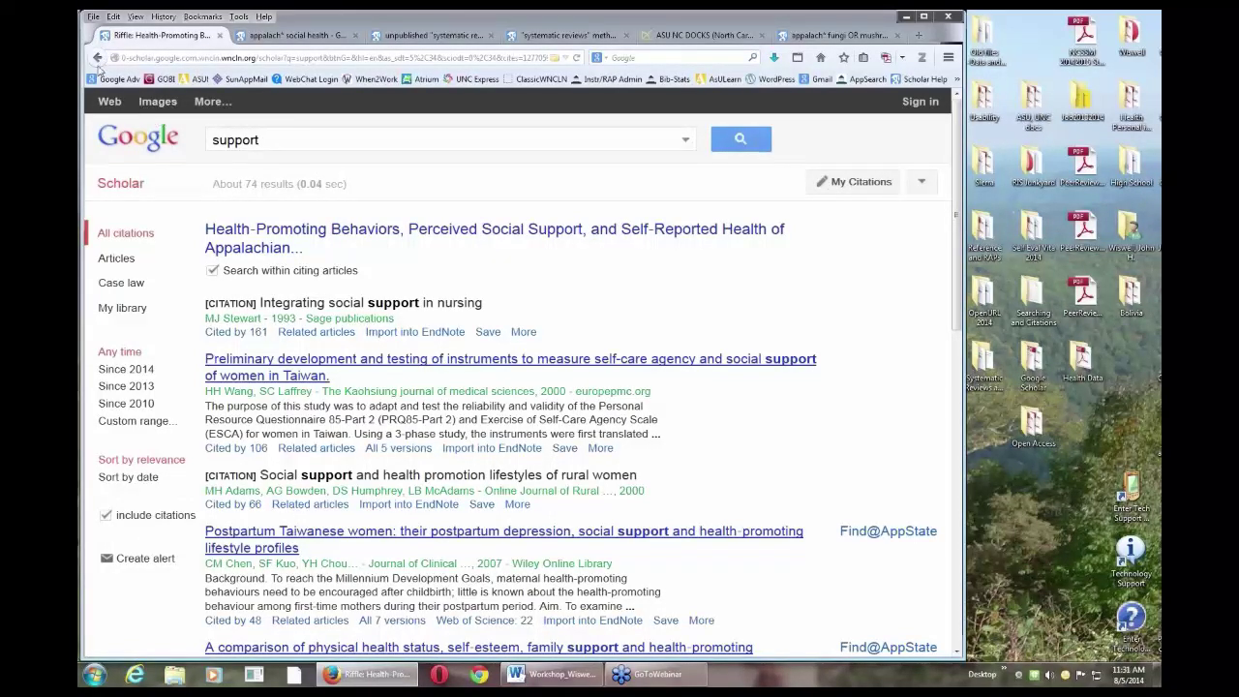
Step: Return from the citing articles to the "social health appalach*" search results
left_click(97, 58)
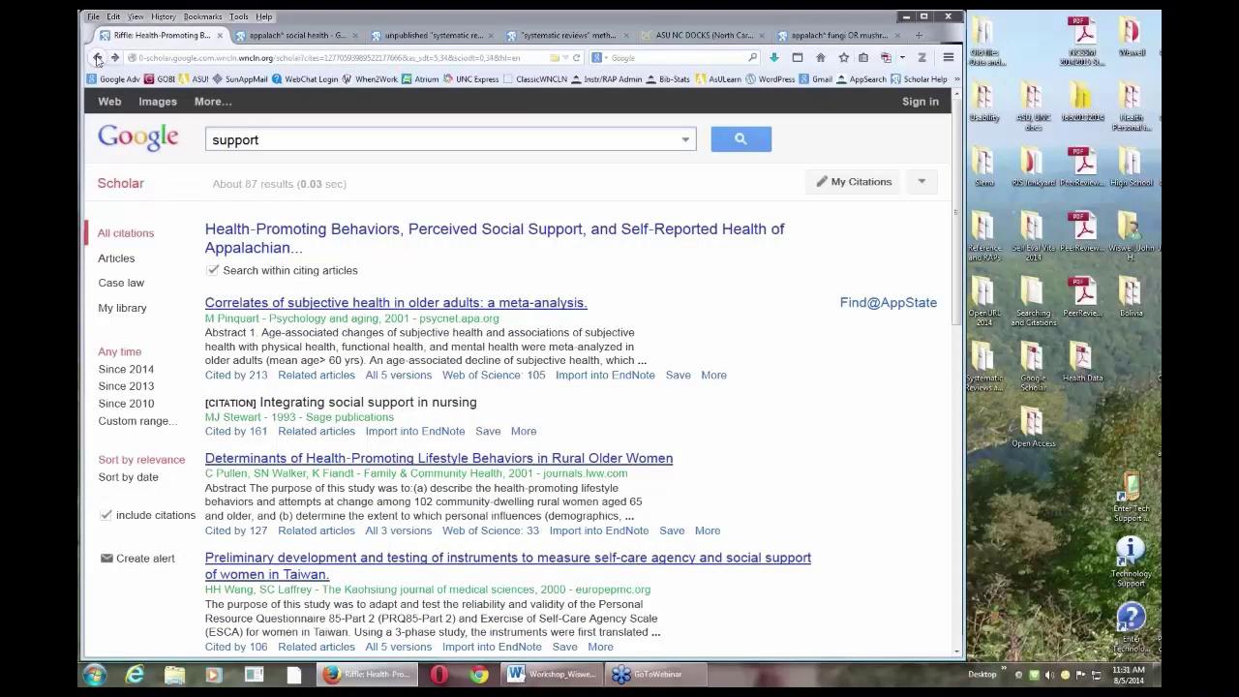
left_click(96, 59)
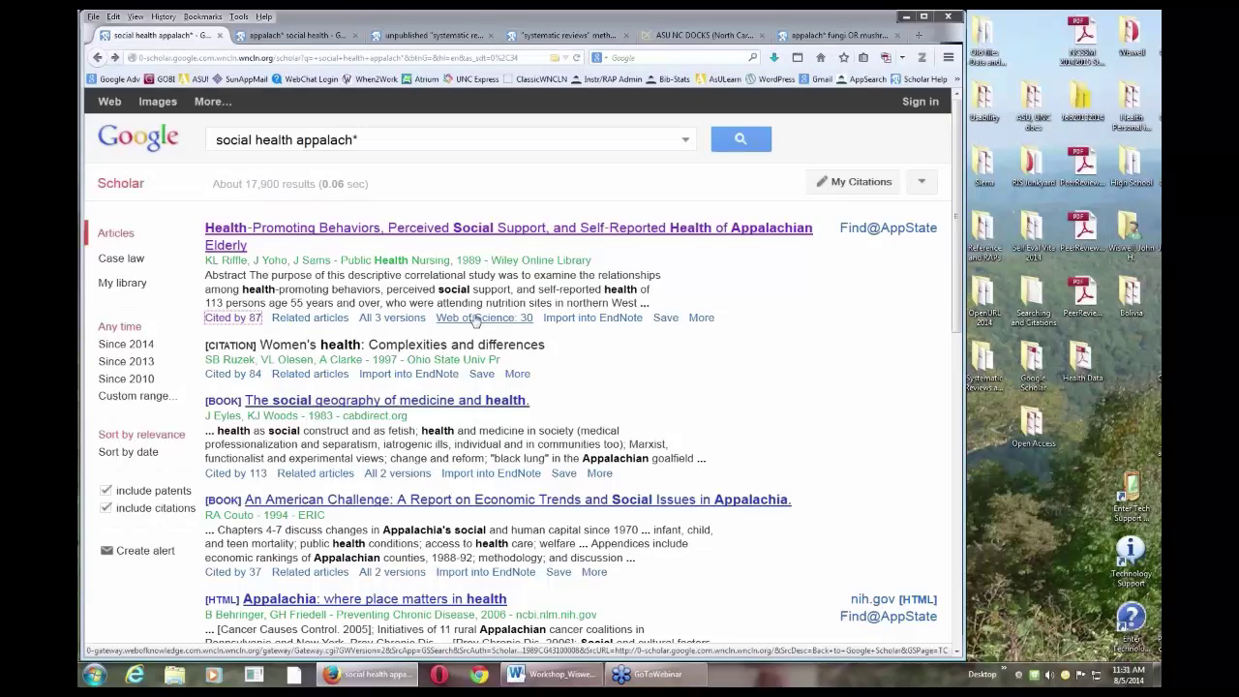
Step: View the first result's citing articles in Web of Science, and check the tips in the Word workshop notes before returning to Firefox
left_click(476, 318)
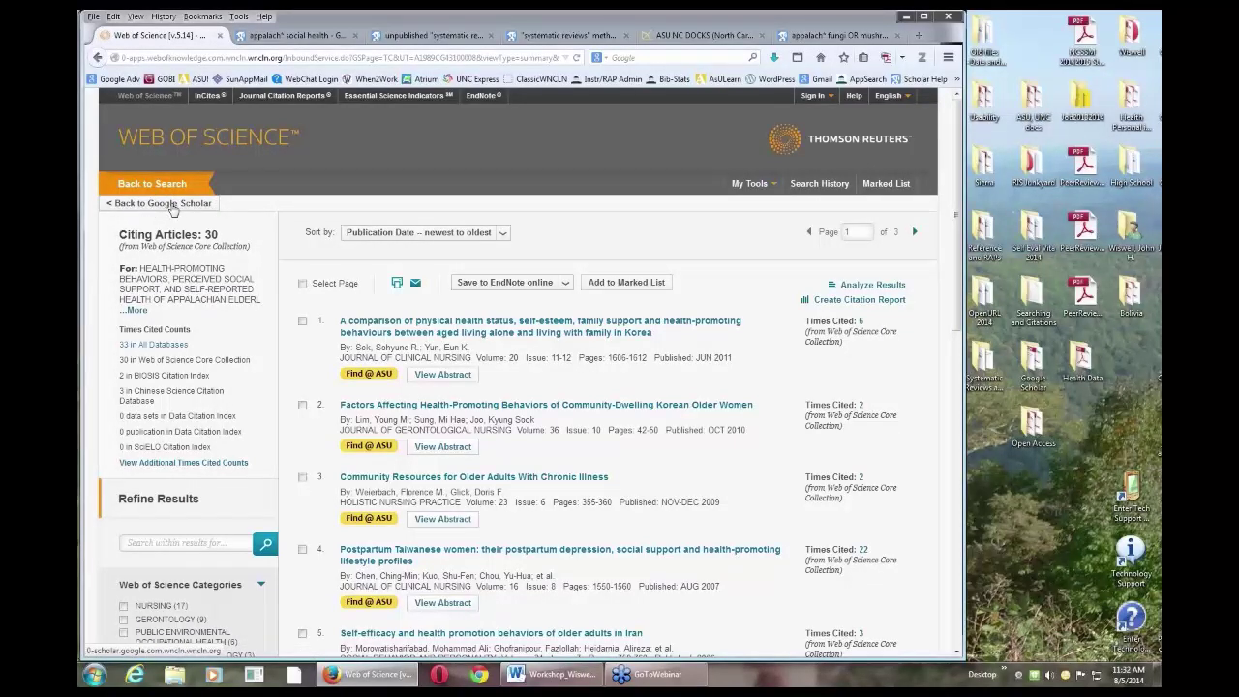
left_click(98, 58)
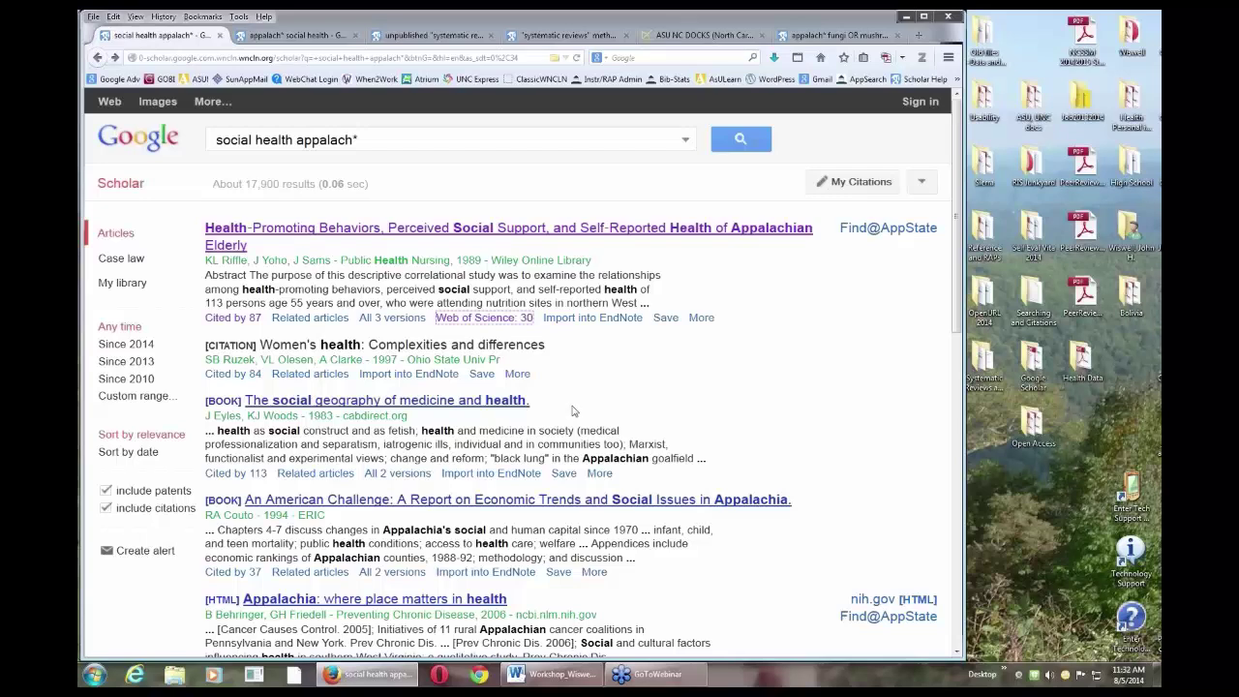
left_click(550, 675)
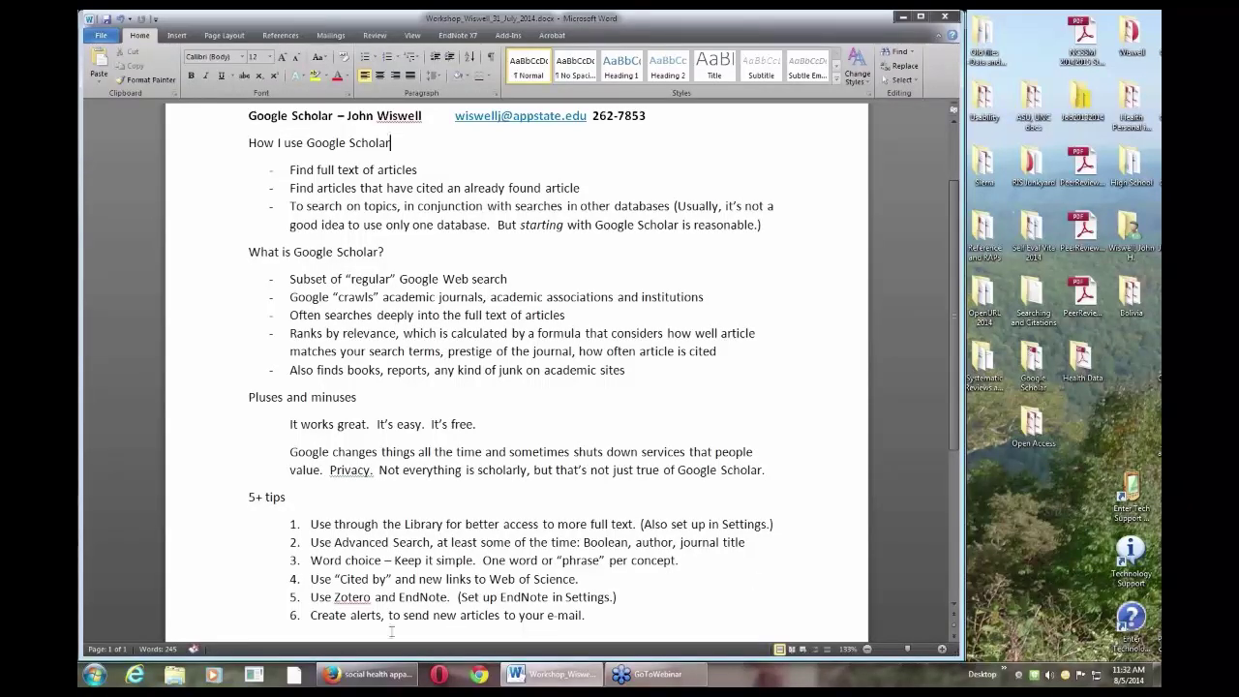
left_click(371, 677)
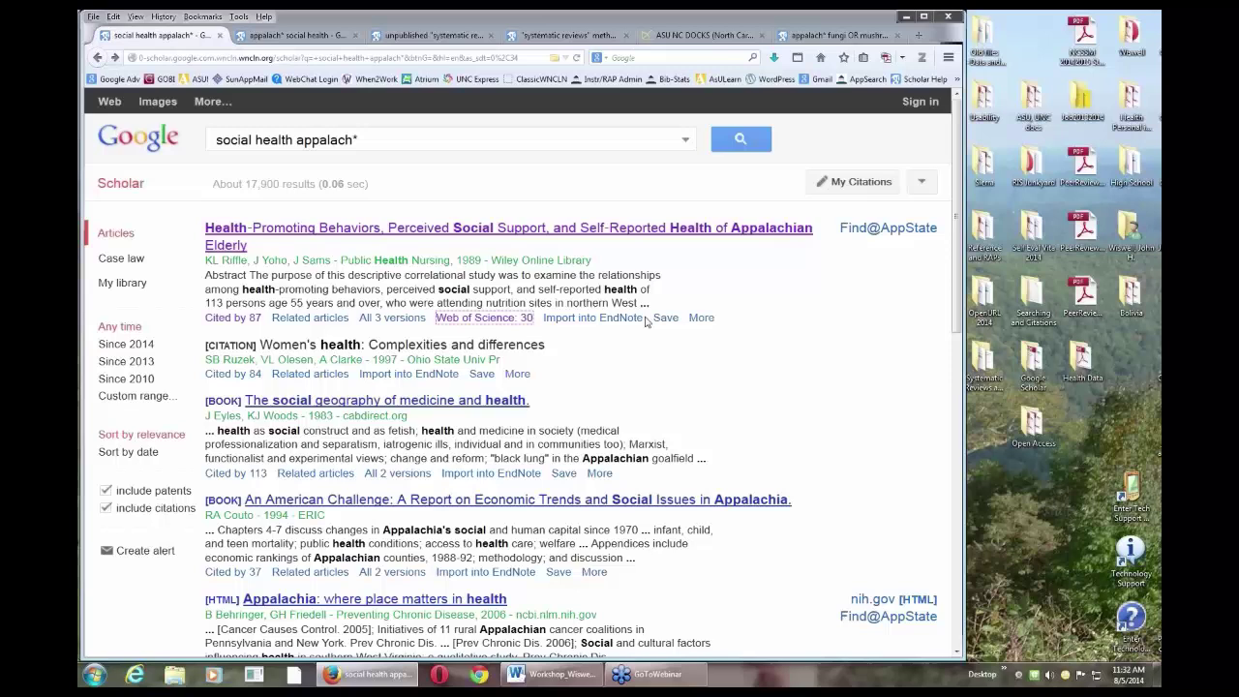
Step: Set the Scholar bibliography manager to show links for importing citations into EndNote, and save the settings
left_click(919, 184)
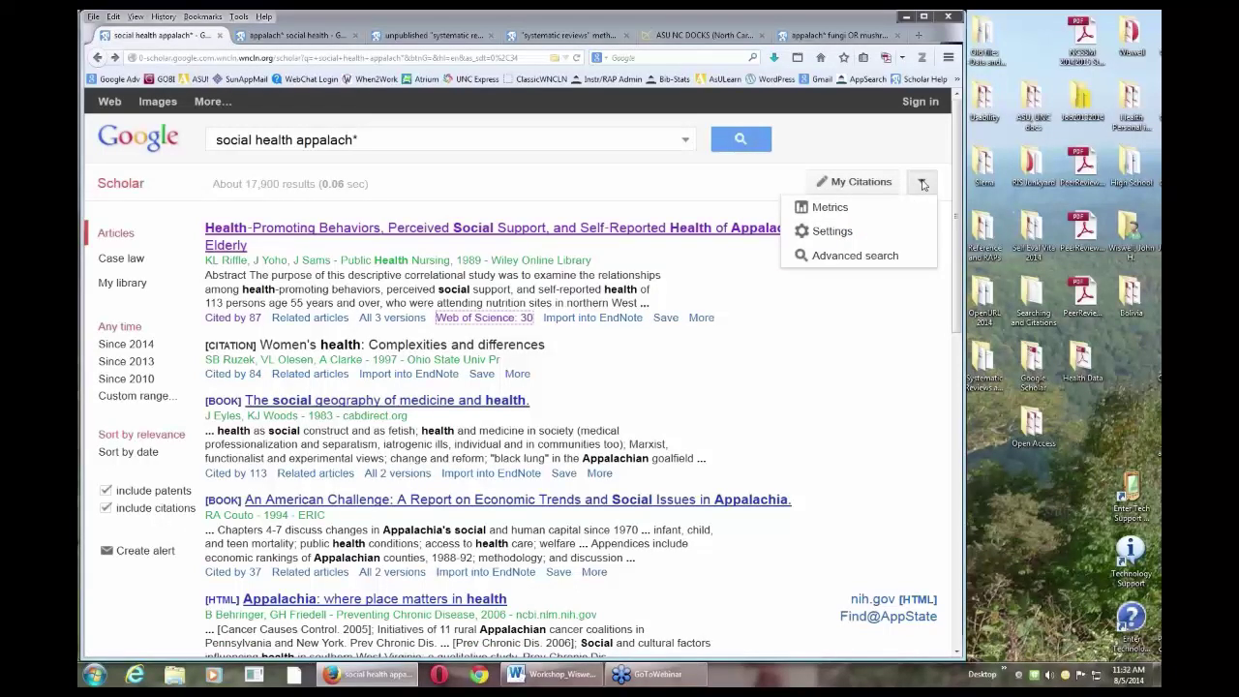
left_click(832, 232)
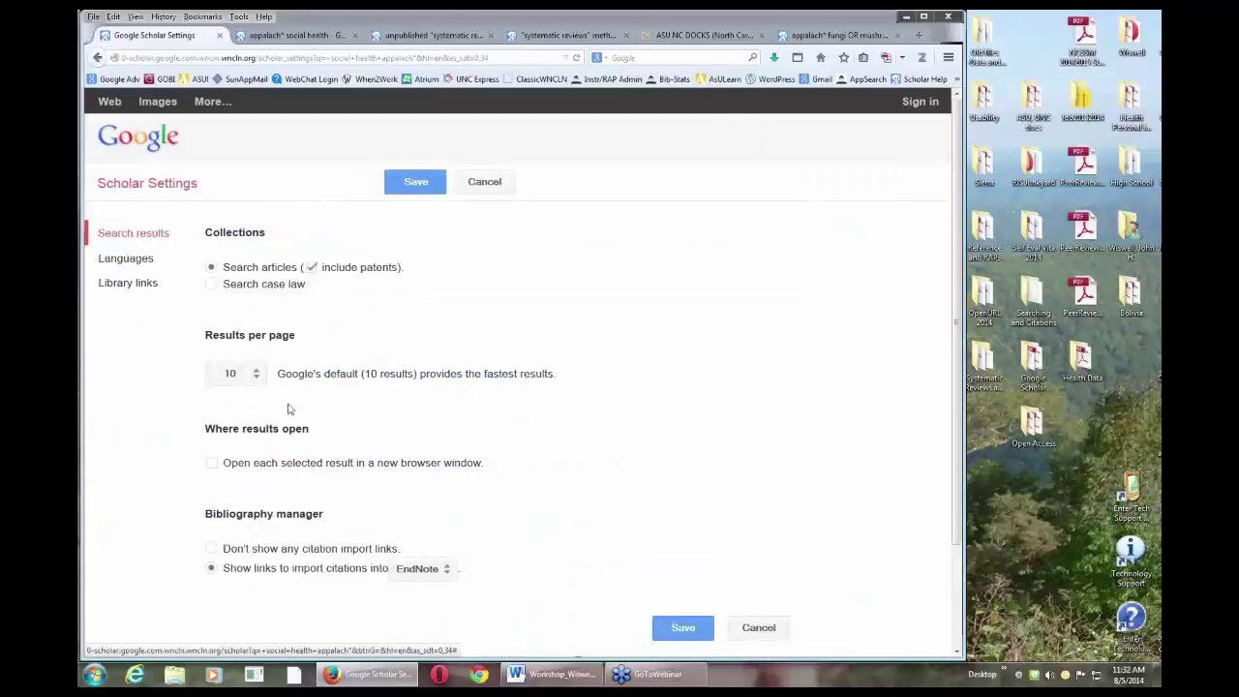
left_click(447, 571)
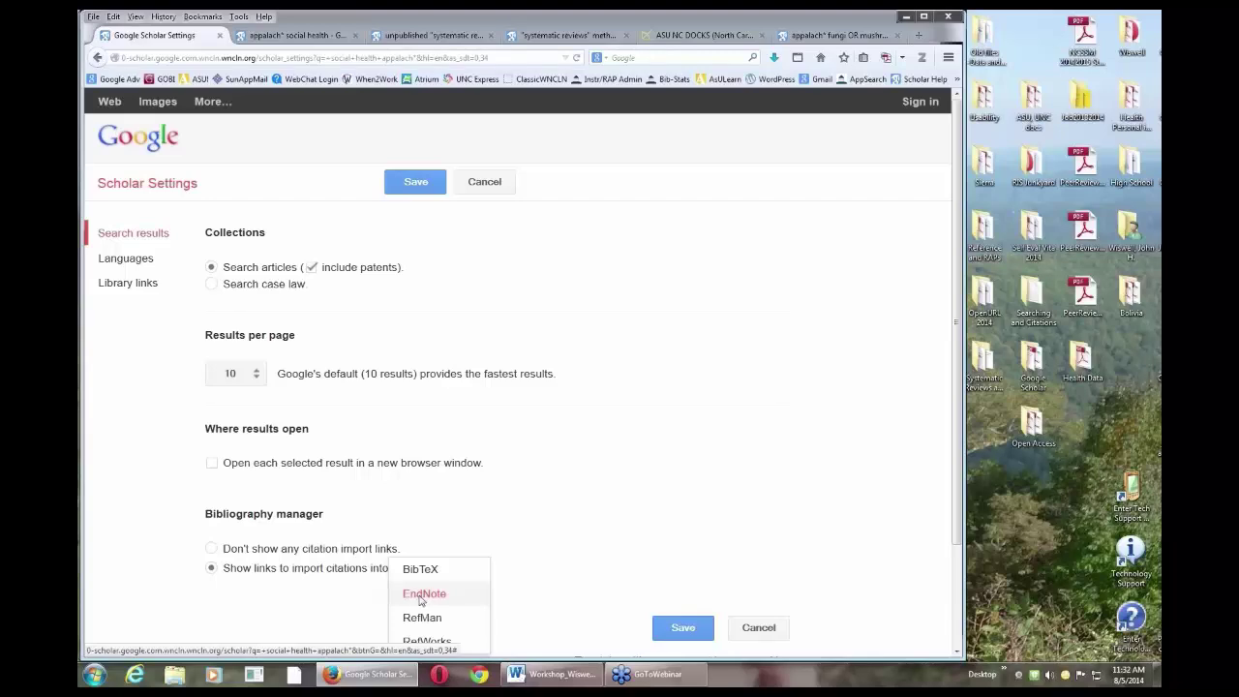
left_click(422, 597)
left_click(683, 629)
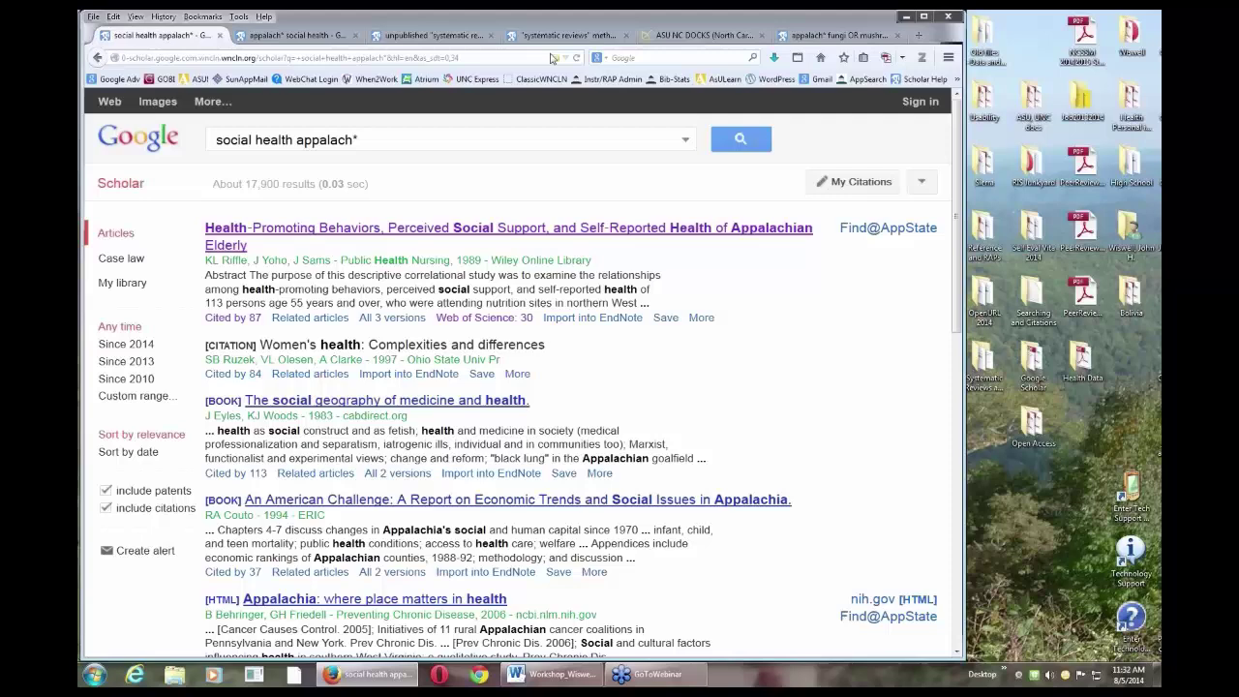
Step: Save the first result's Wiley article to Zotero from its abstract page, and expand its entry in the Zotero library
left_click(418, 235)
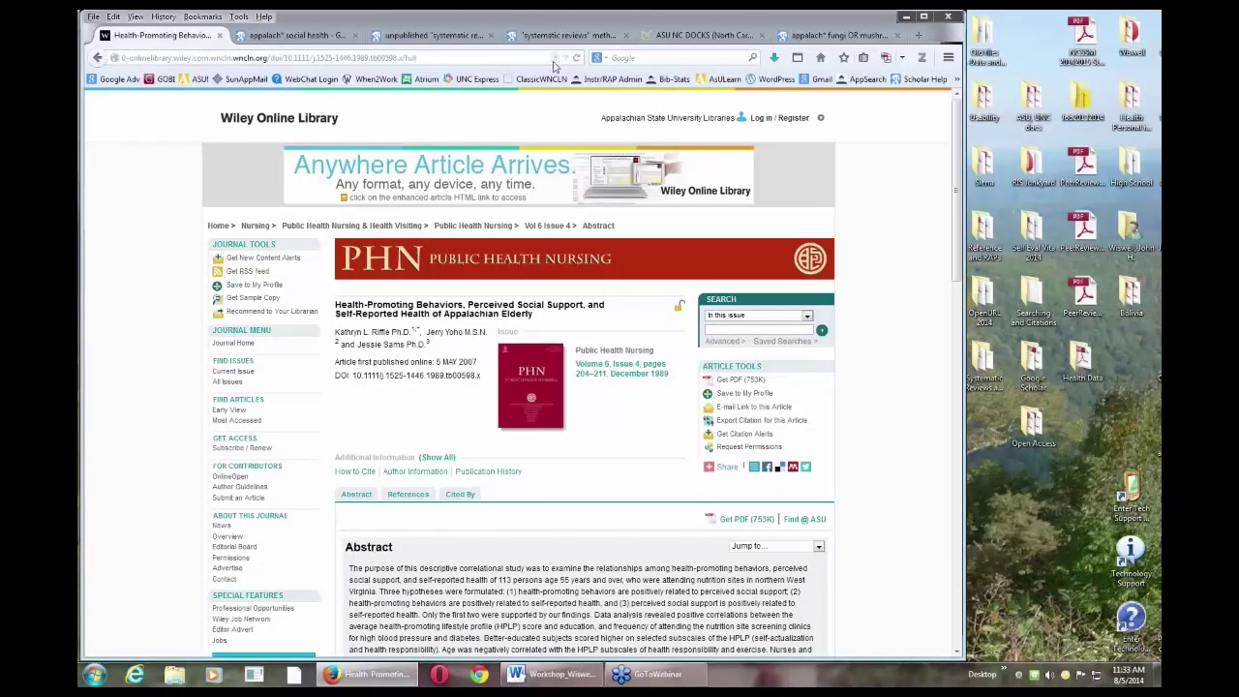
left_click(555, 60)
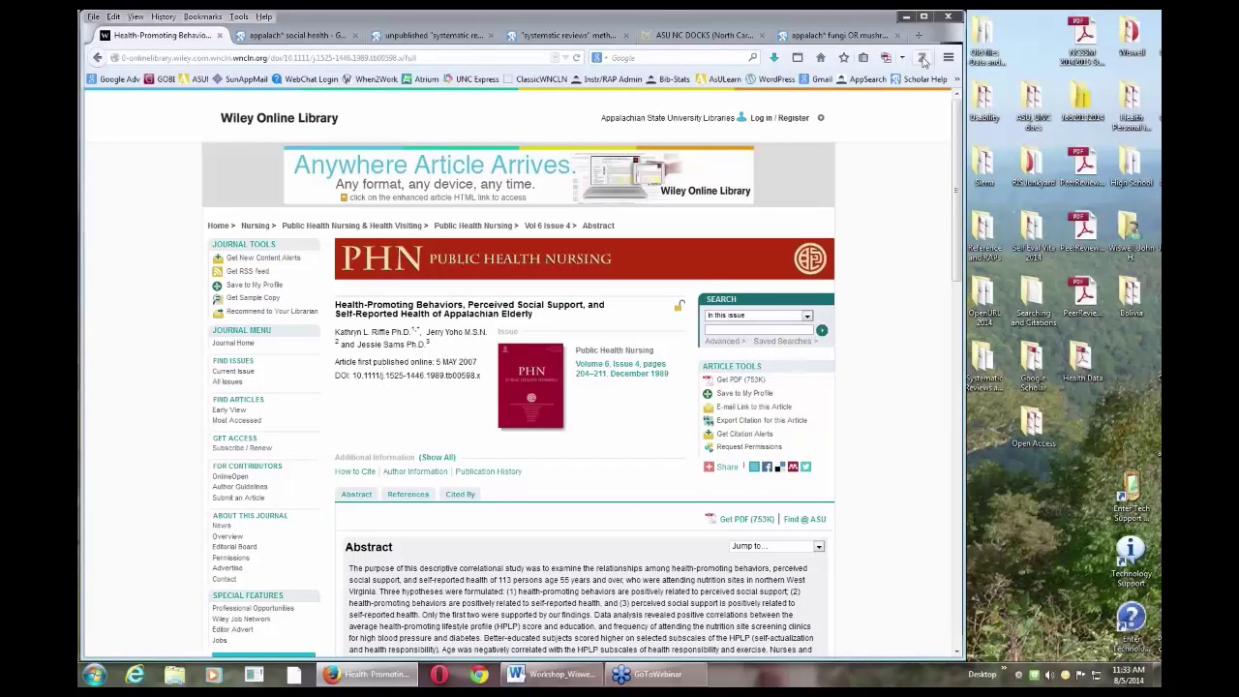
left_click(923, 60)
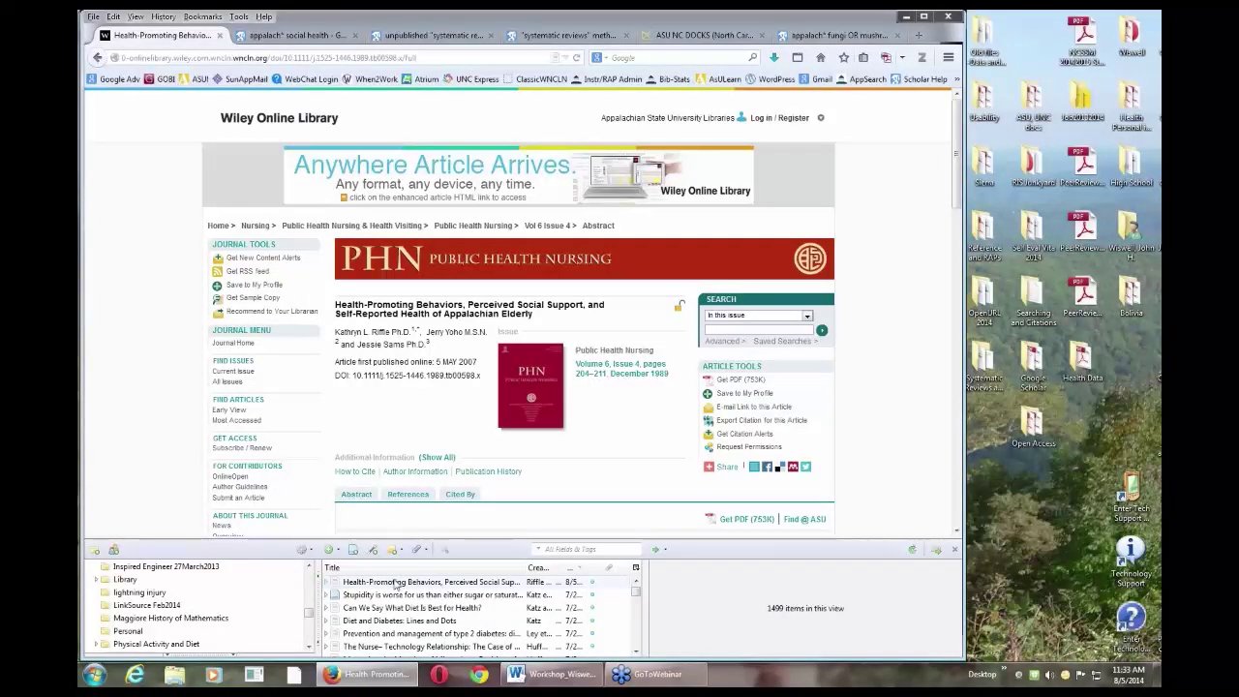
left_click(395, 584)
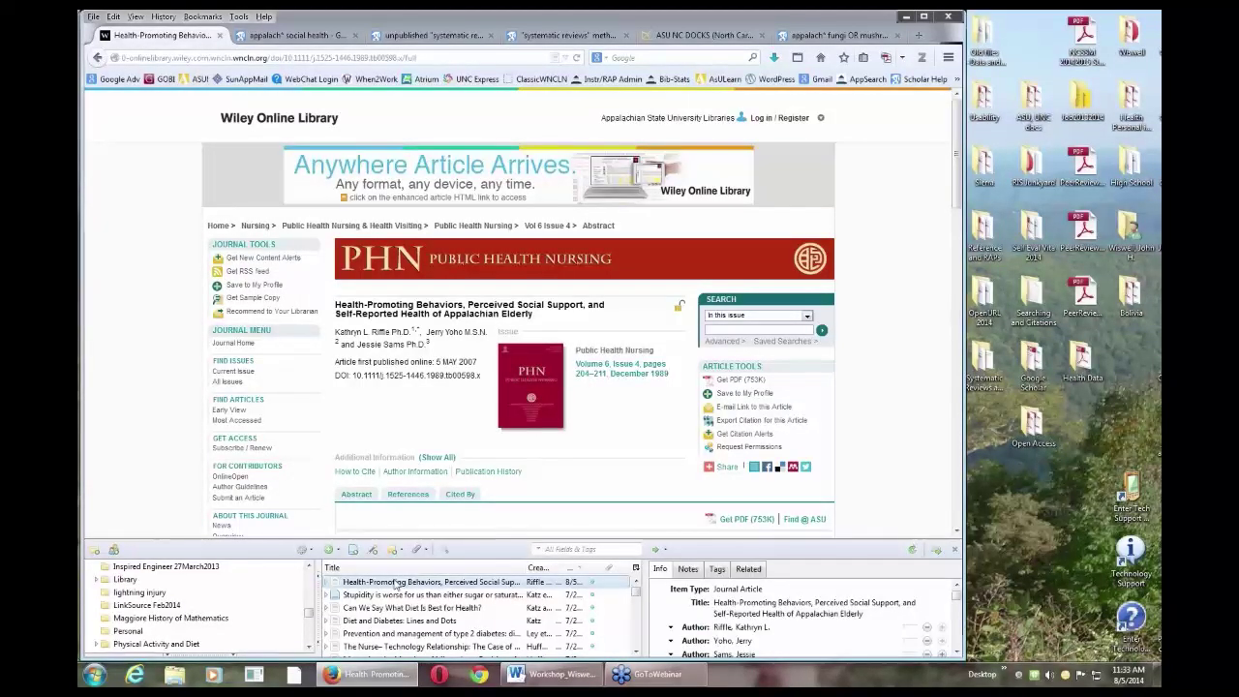
left_click(327, 584)
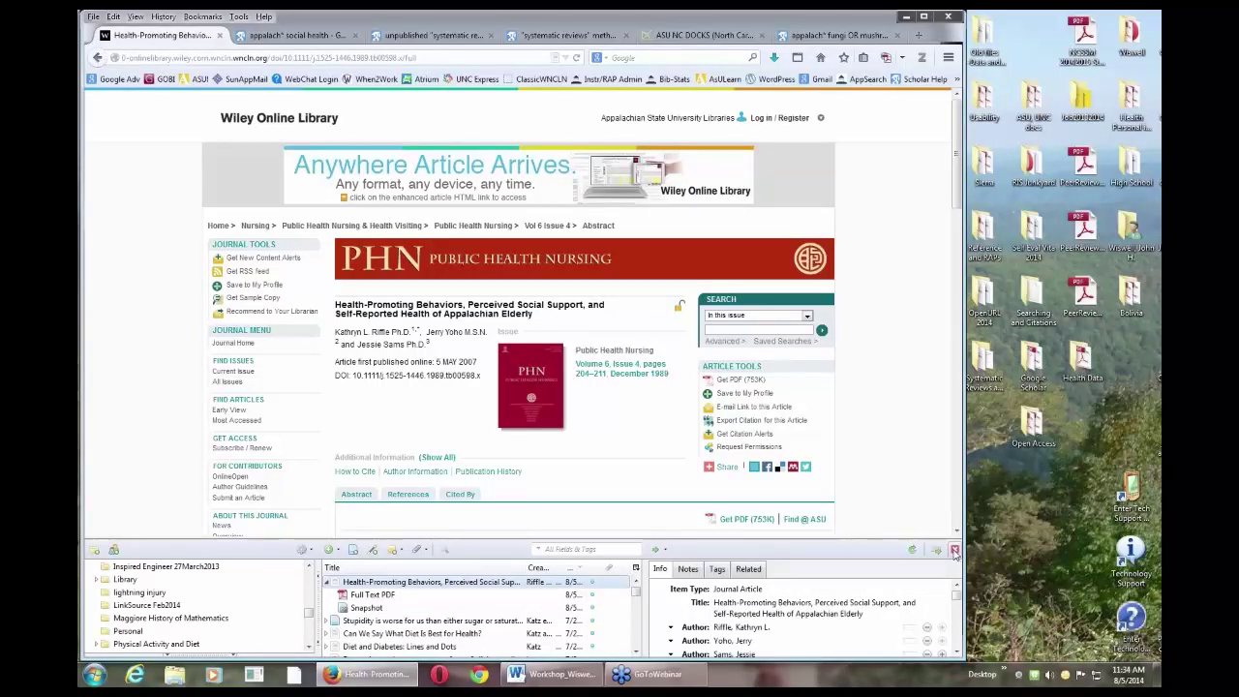
Step: Copy a bibliography of the saved article to the clipboard in American Psychological Association 6th edition style, and close Zotero
right_click(458, 584)
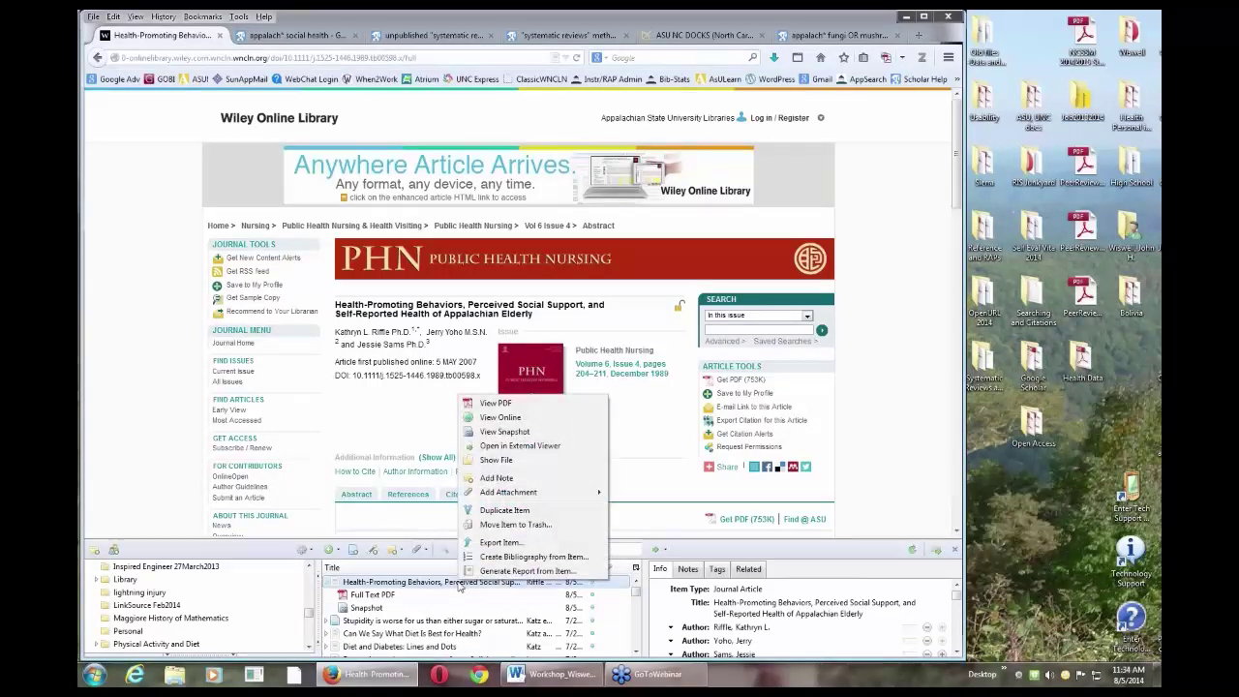
left_click(530, 558)
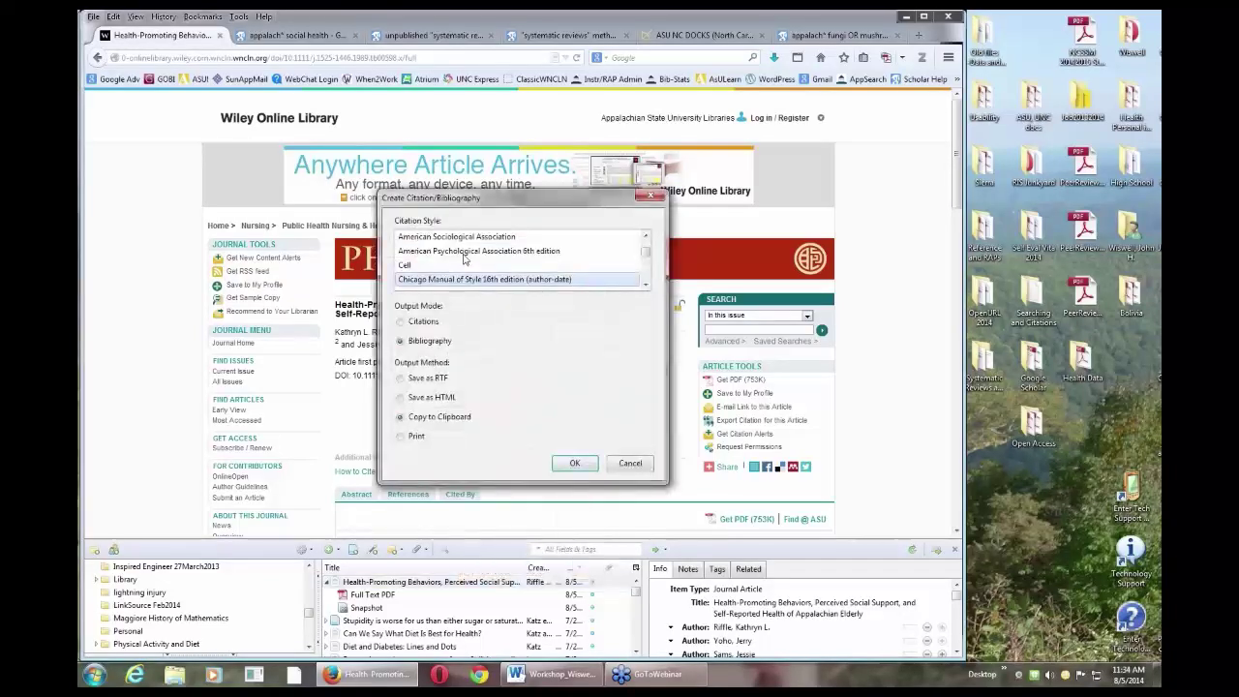
left_click(465, 253)
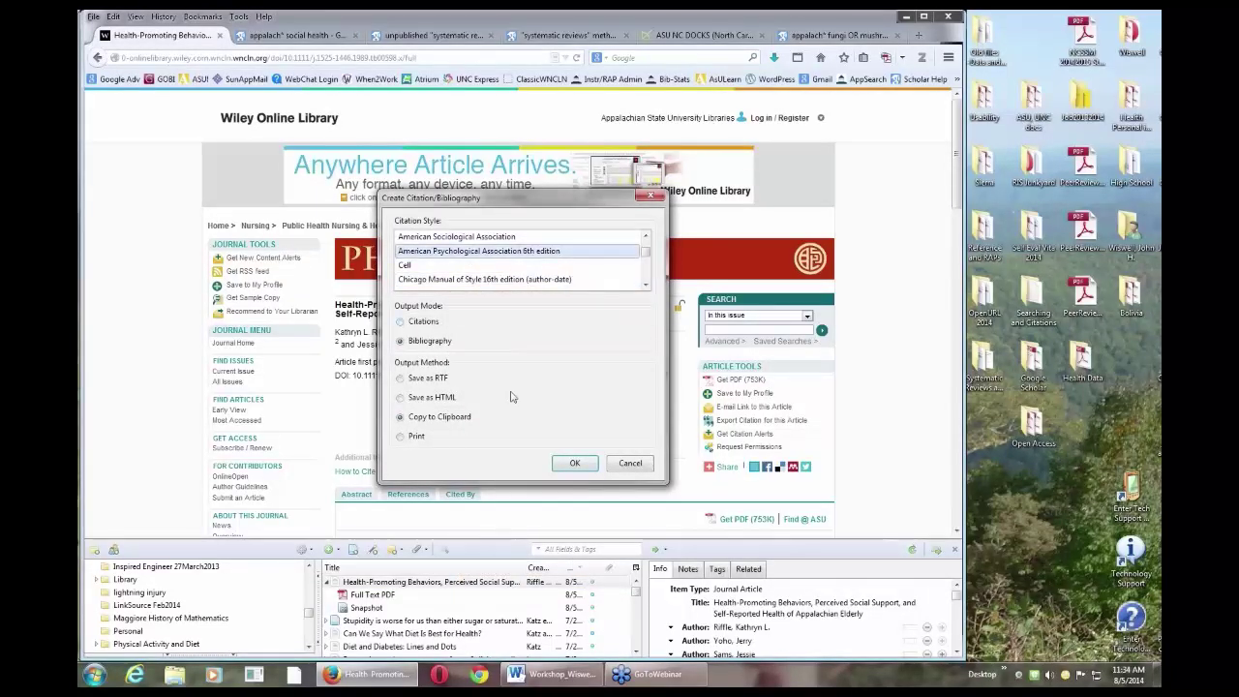
left_click(575, 464)
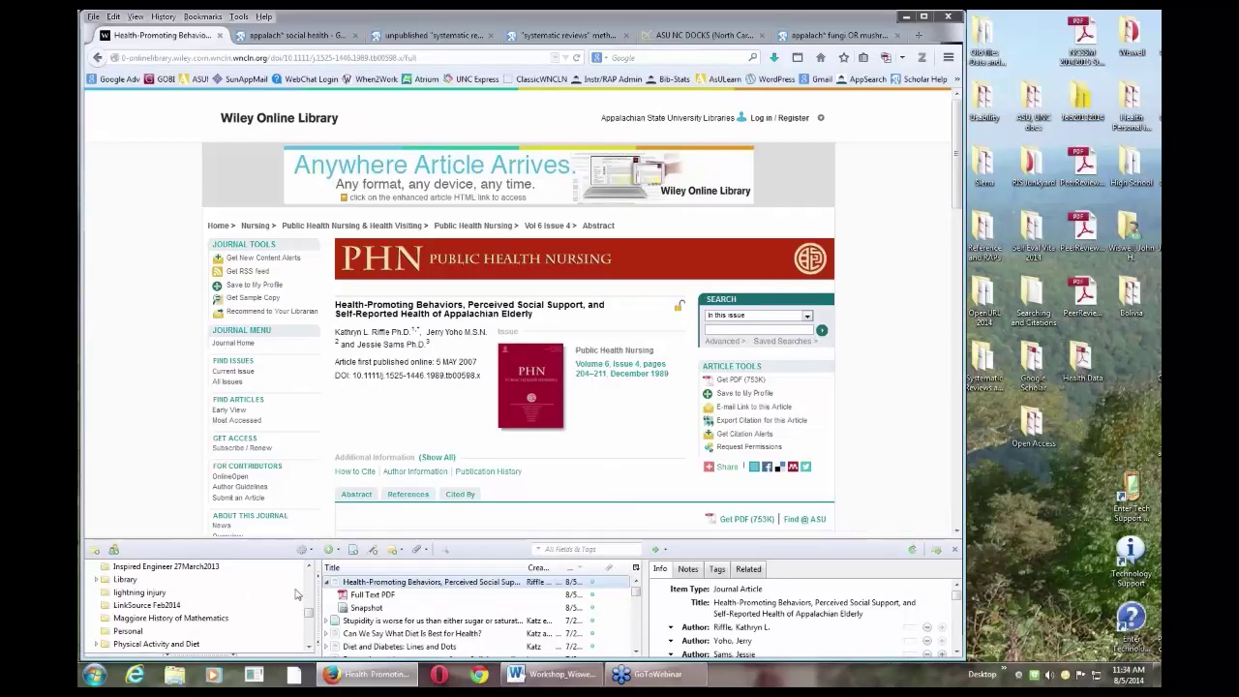
left_click(328, 584)
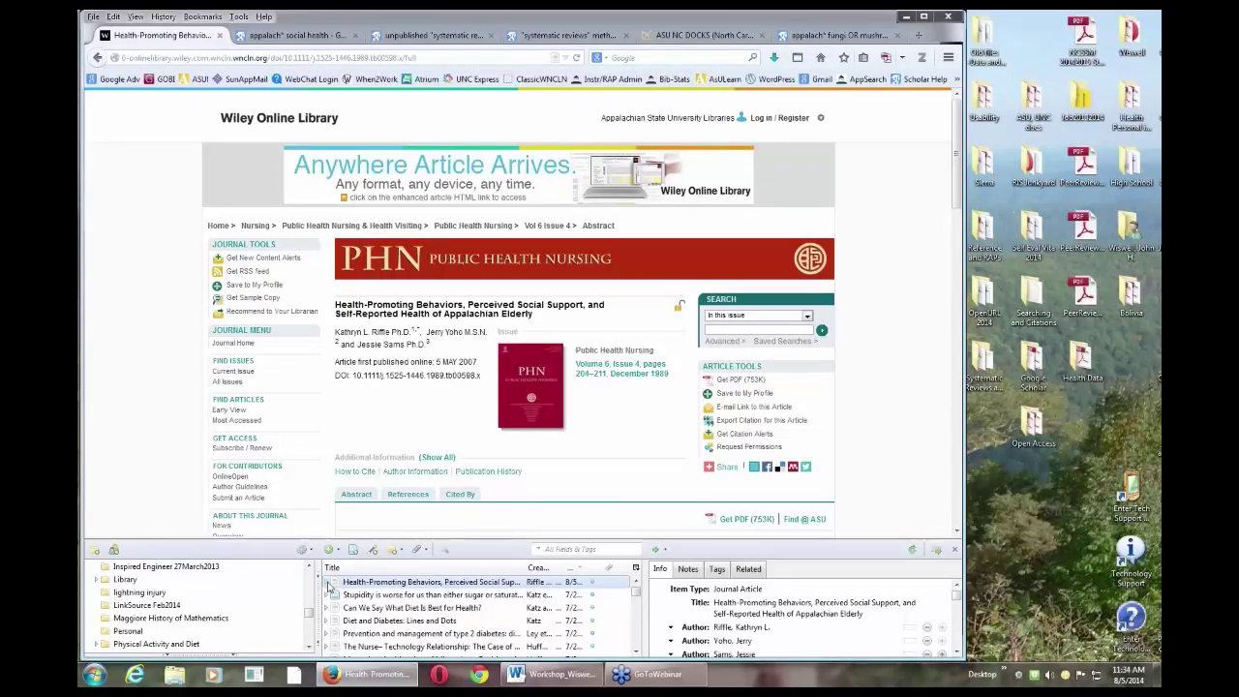
left_click(956, 551)
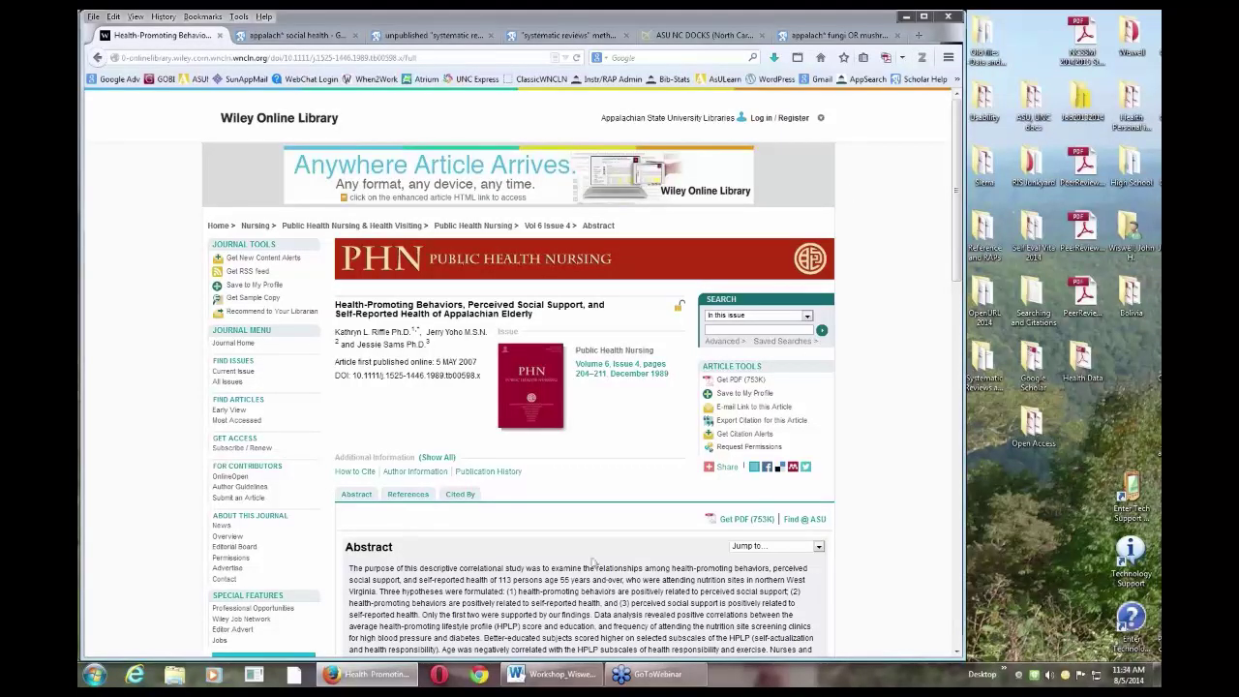
Step: Check the Word notes, and open the alert form for the "social health appalach*" search at its email field
left_click(554, 676)
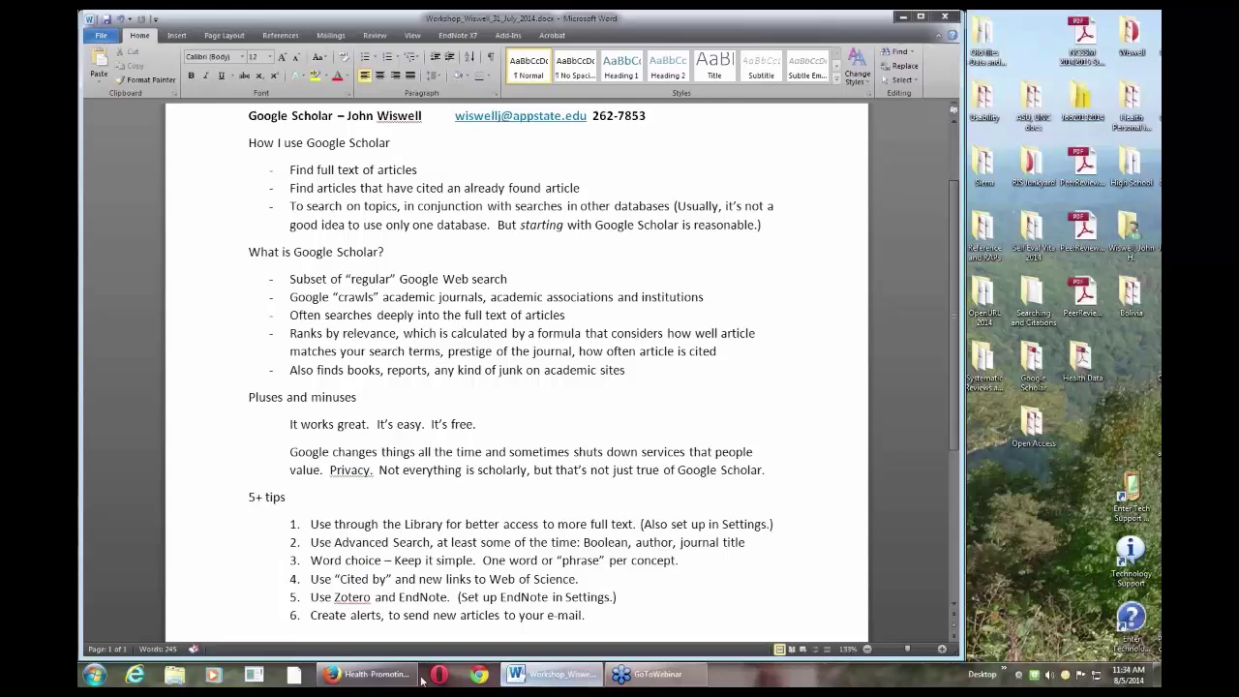
left_click(368, 675)
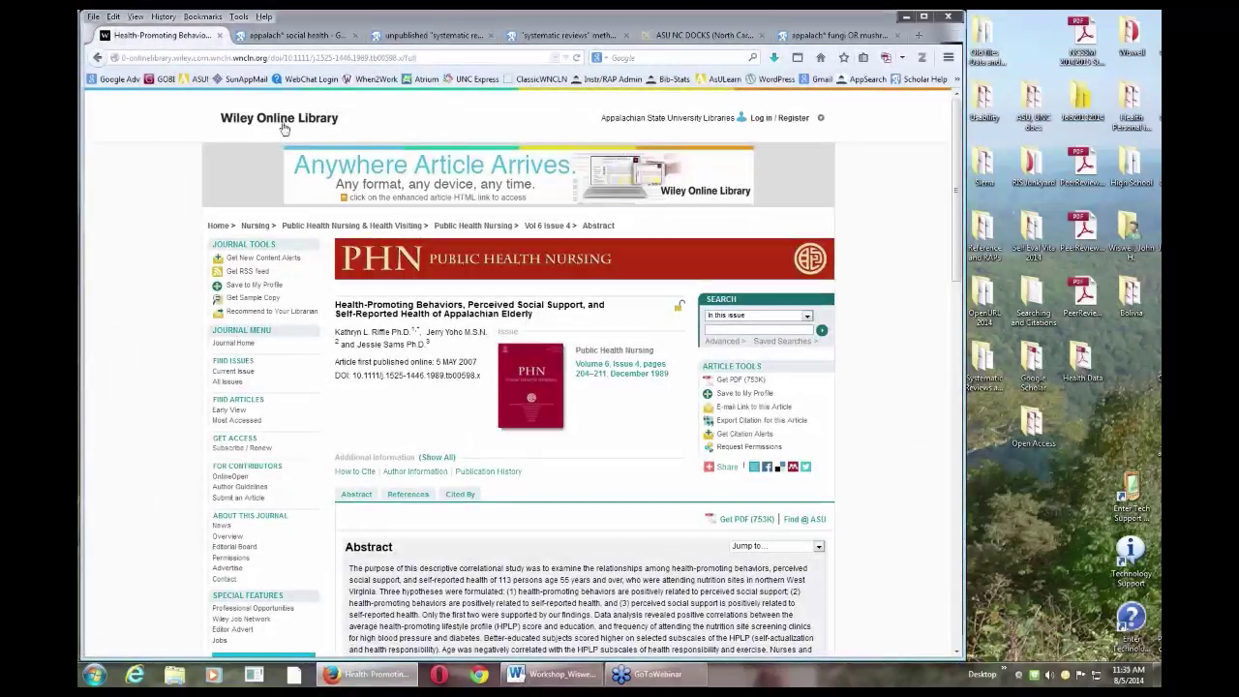
left_click(99, 58)
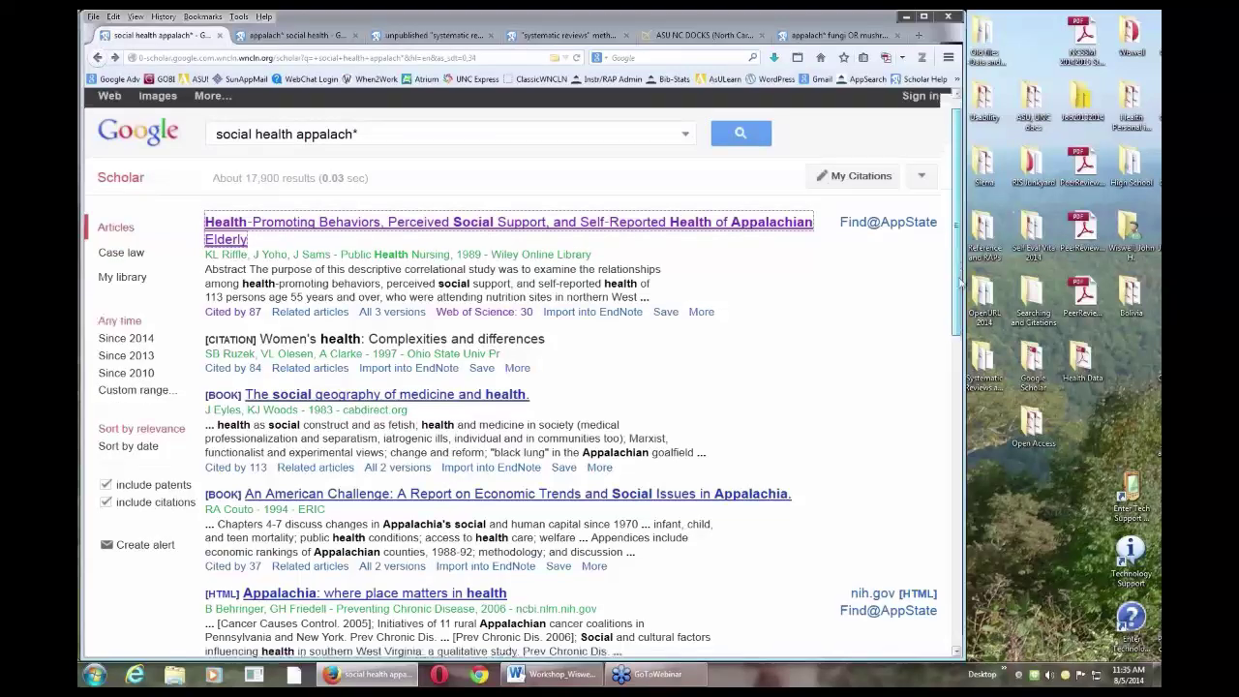
left_click_drag(958, 274, 955, 394)
left_click(137, 271)
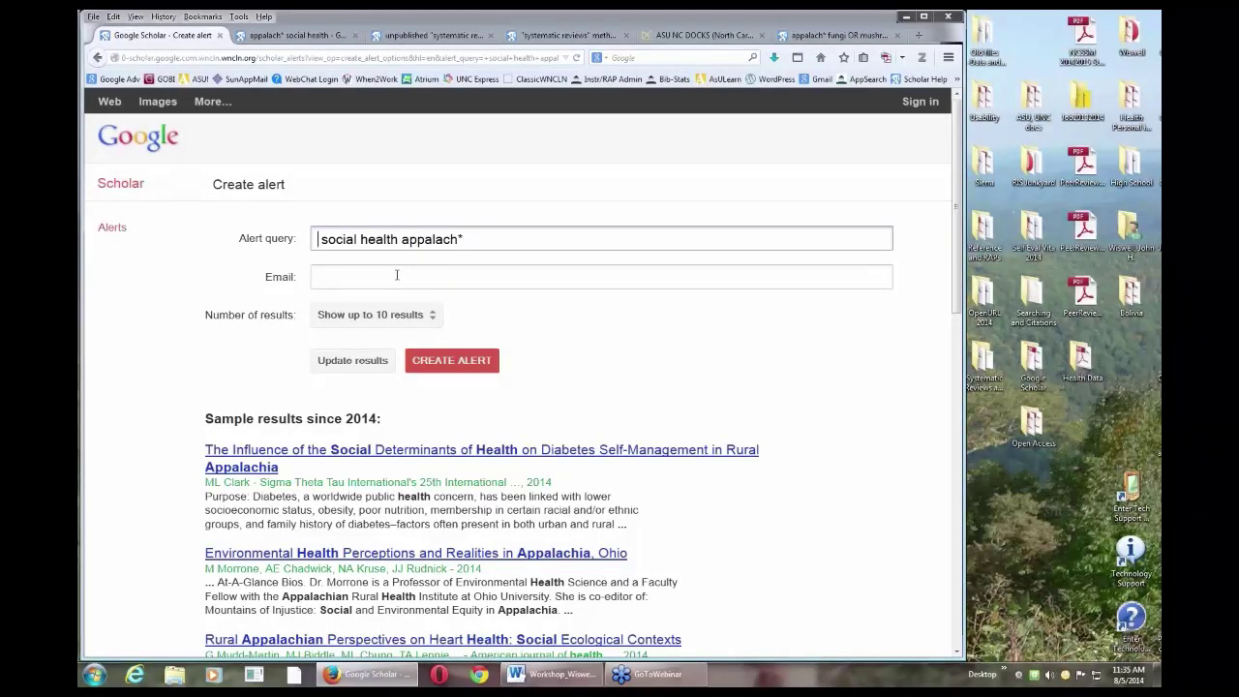
left_click(395, 275)
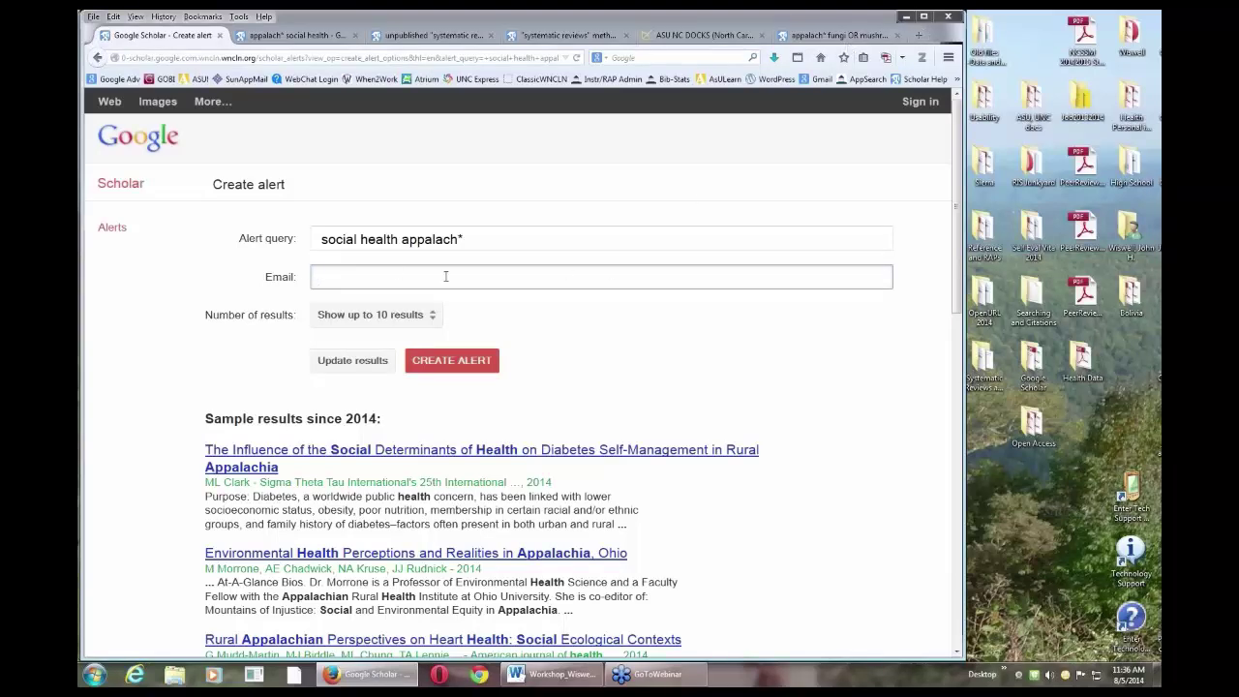
Step: Leave the alert form without creating the alert, and review the Word workshop notes before returning to the Scholar results
left_click(98, 58)
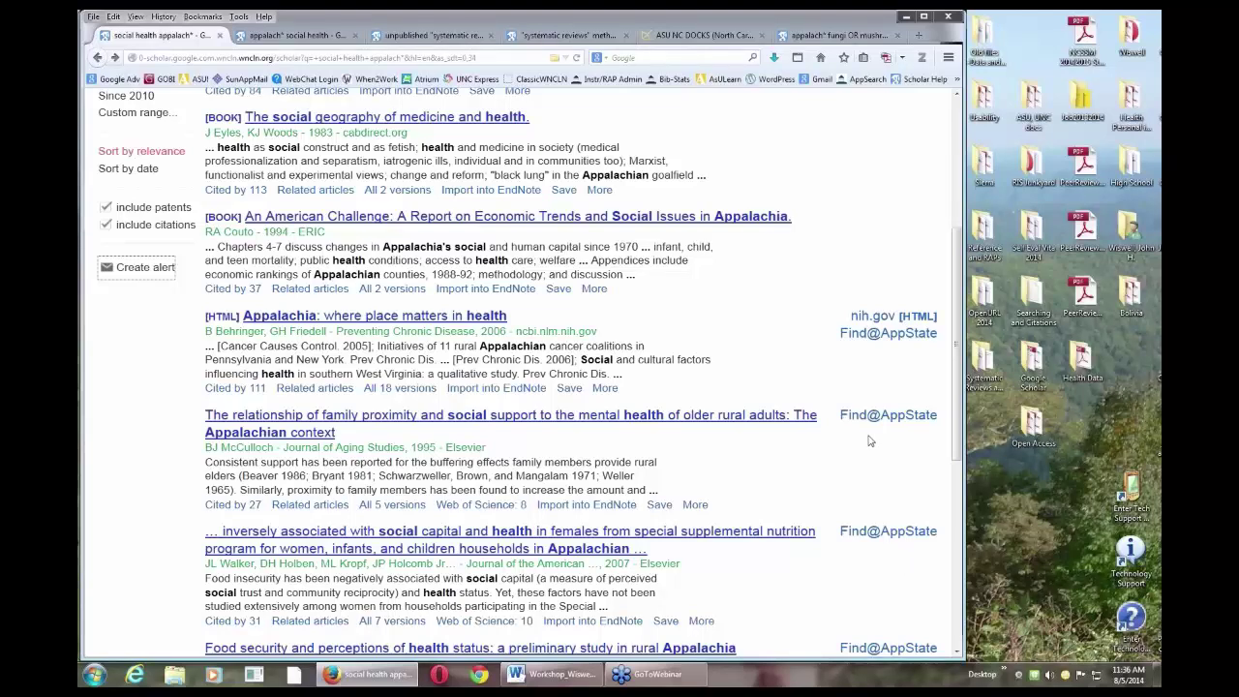
left_click(560, 678)
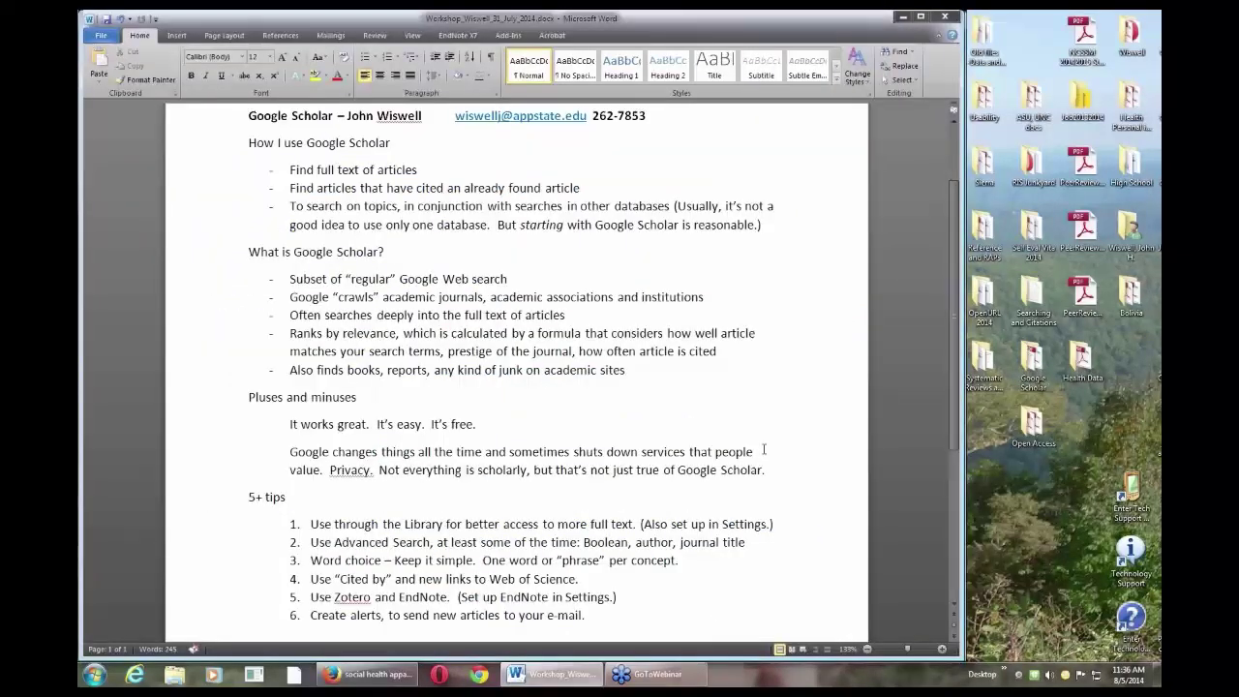
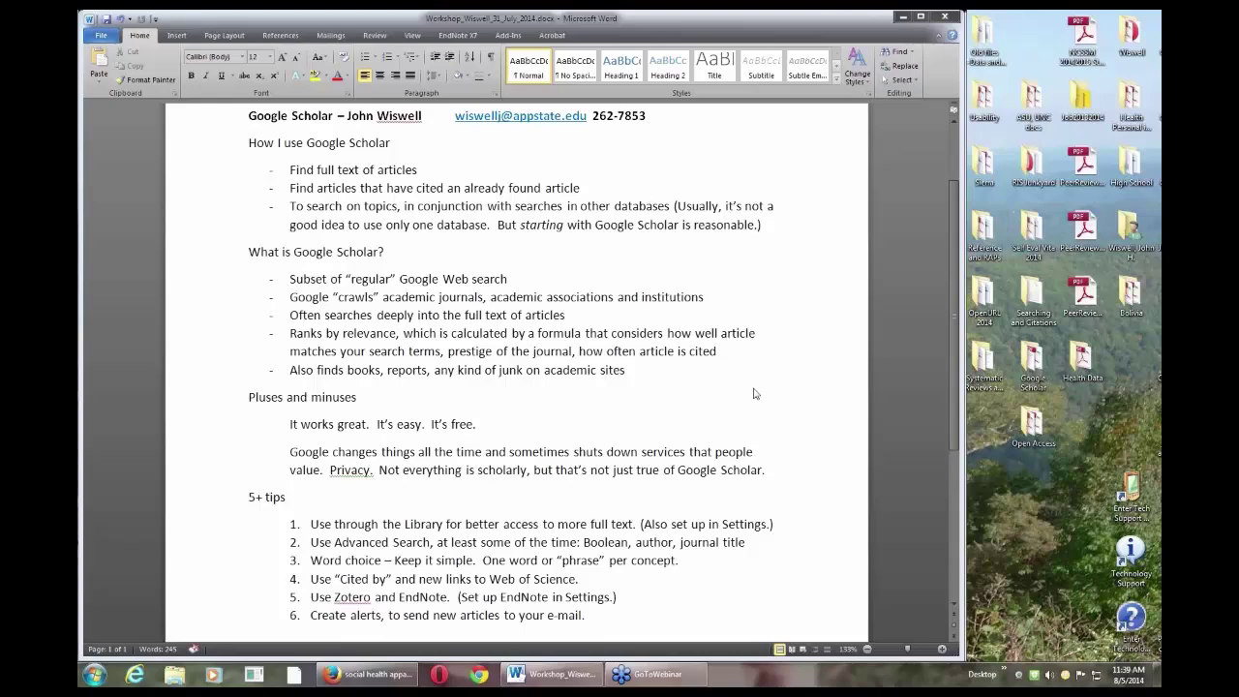
left_click(371, 678)
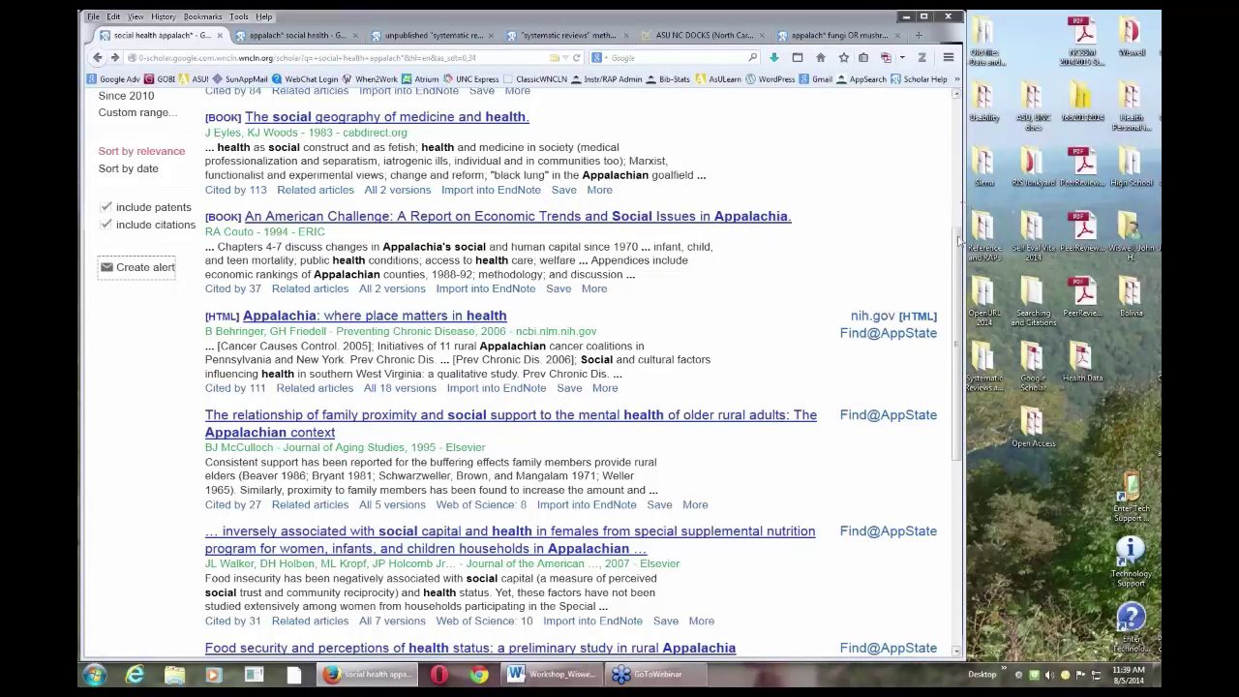
left_click_drag(965, 255, 965, 126)
Step: Visit zotero.org in a new tab and look at its documentation page, closing the tab when done
key("ctrl+t")
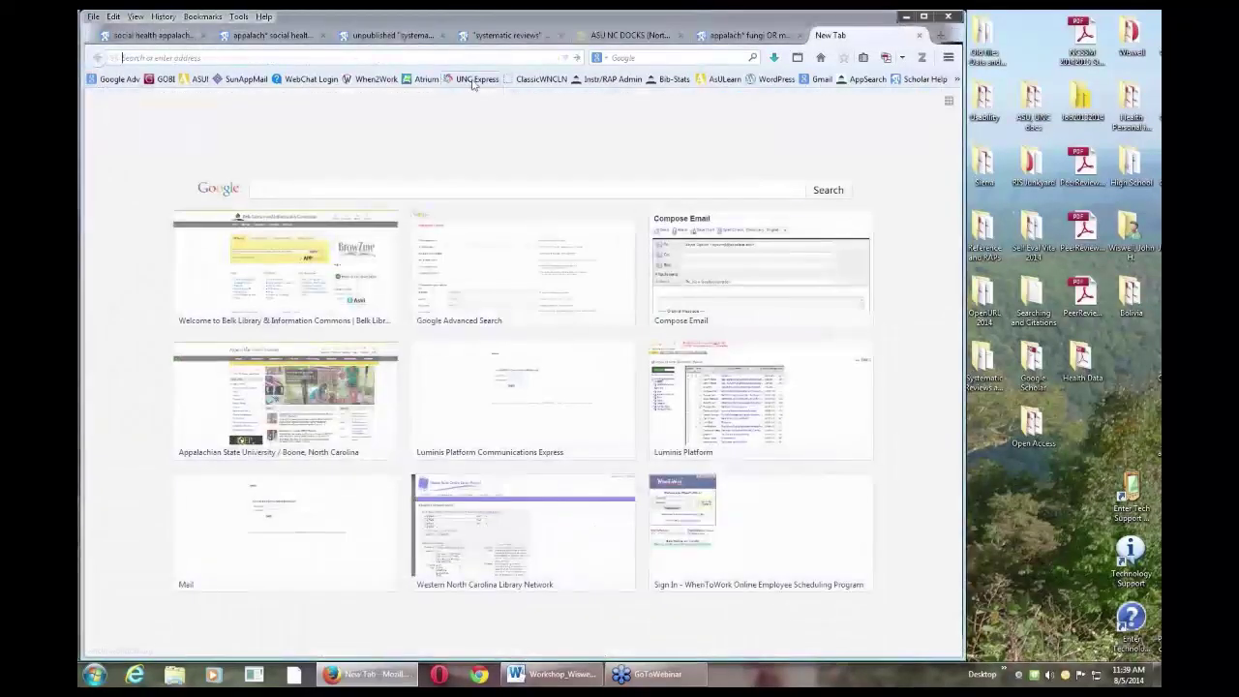
type("zotero.org/")
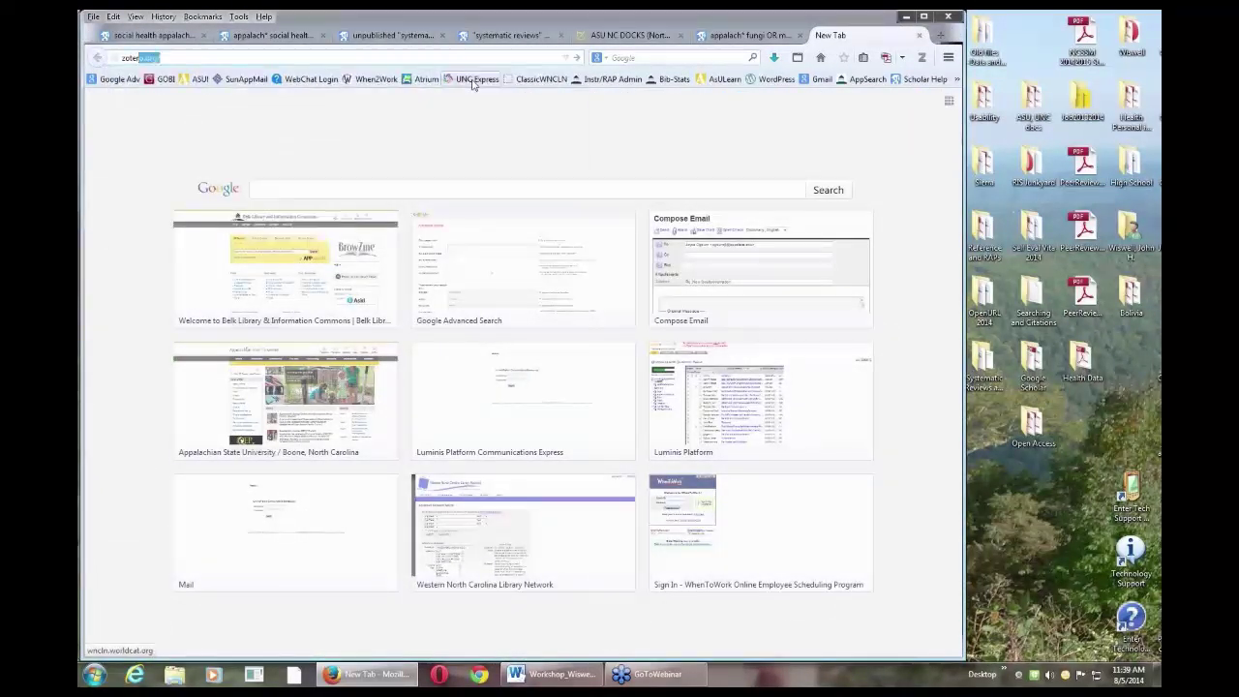
key("Return")
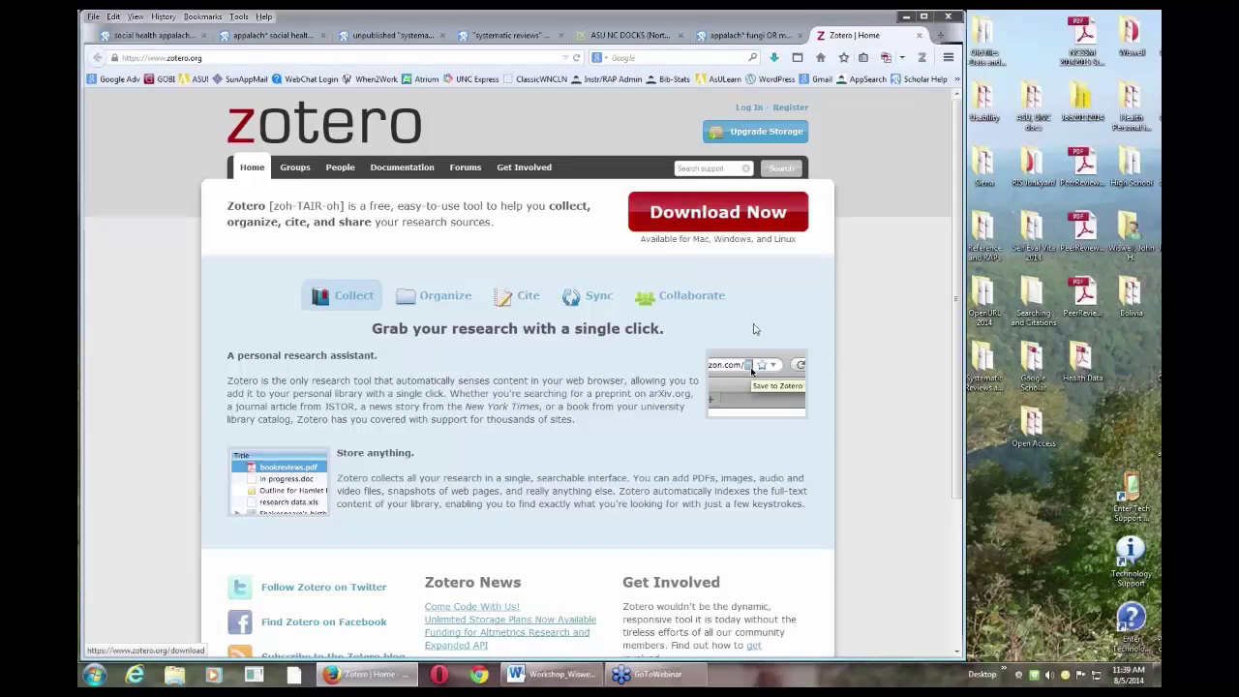
left_click(374, 173)
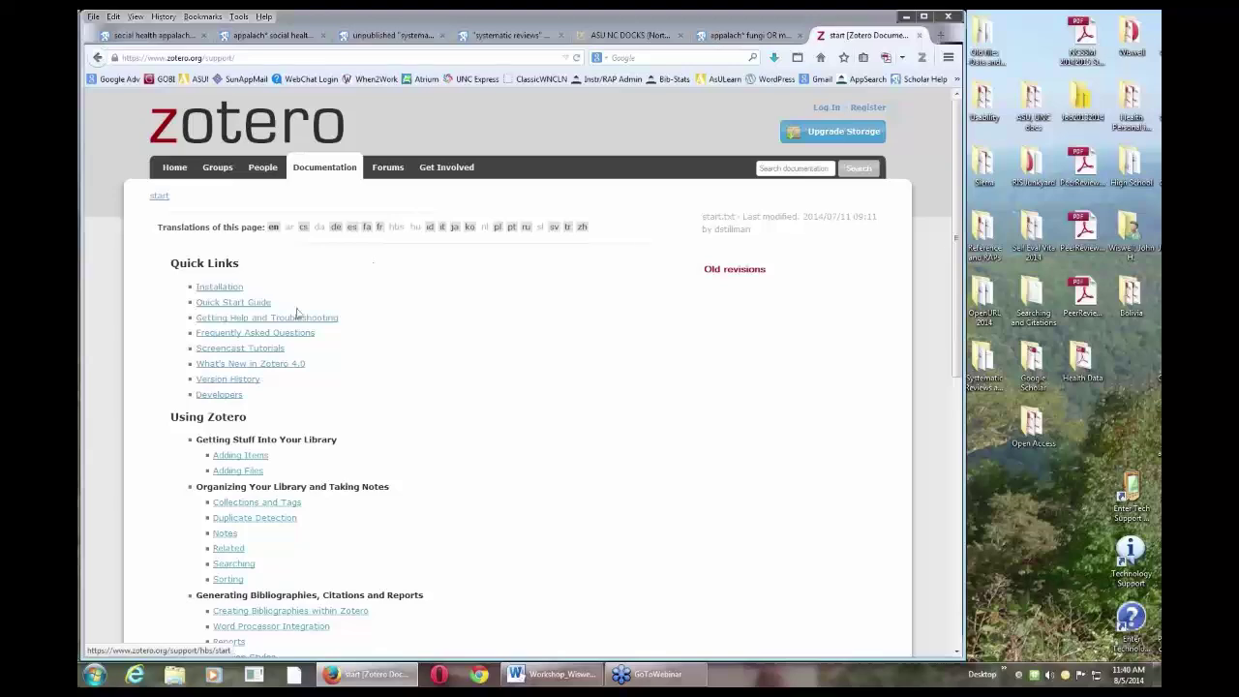
left_click(922, 35)
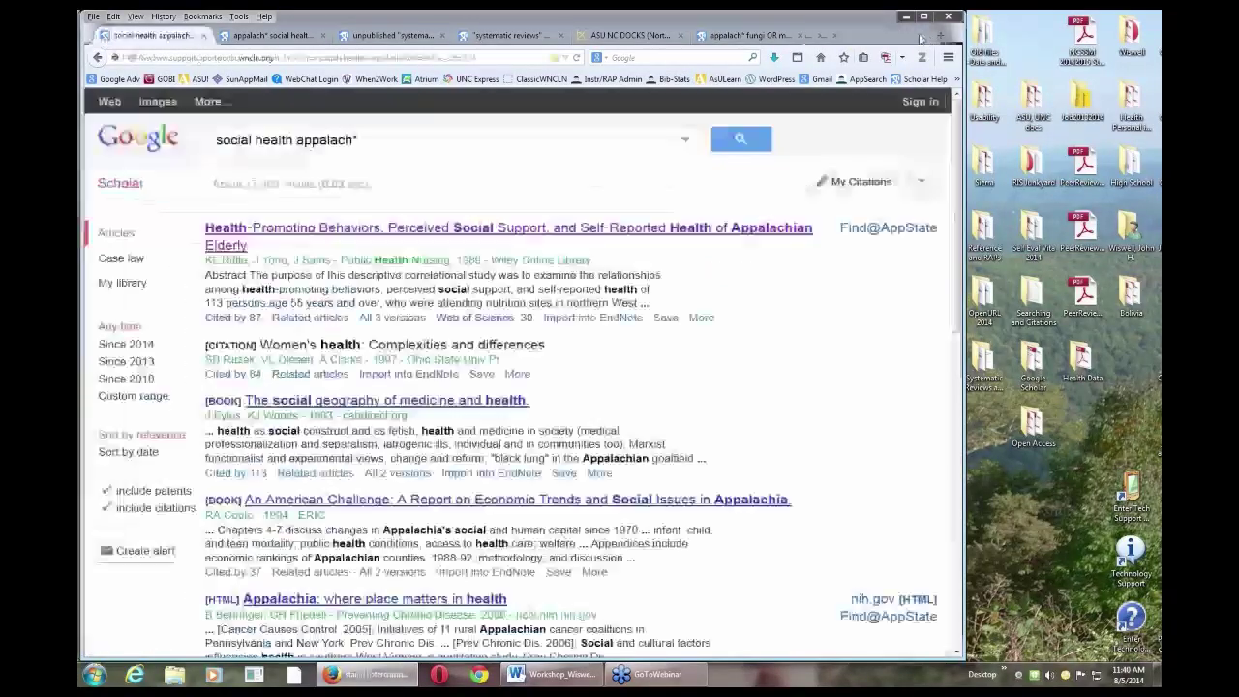
Step: Open the Belk Library home page in a new tab and search the library website for "zotero"
left_click(820, 58)
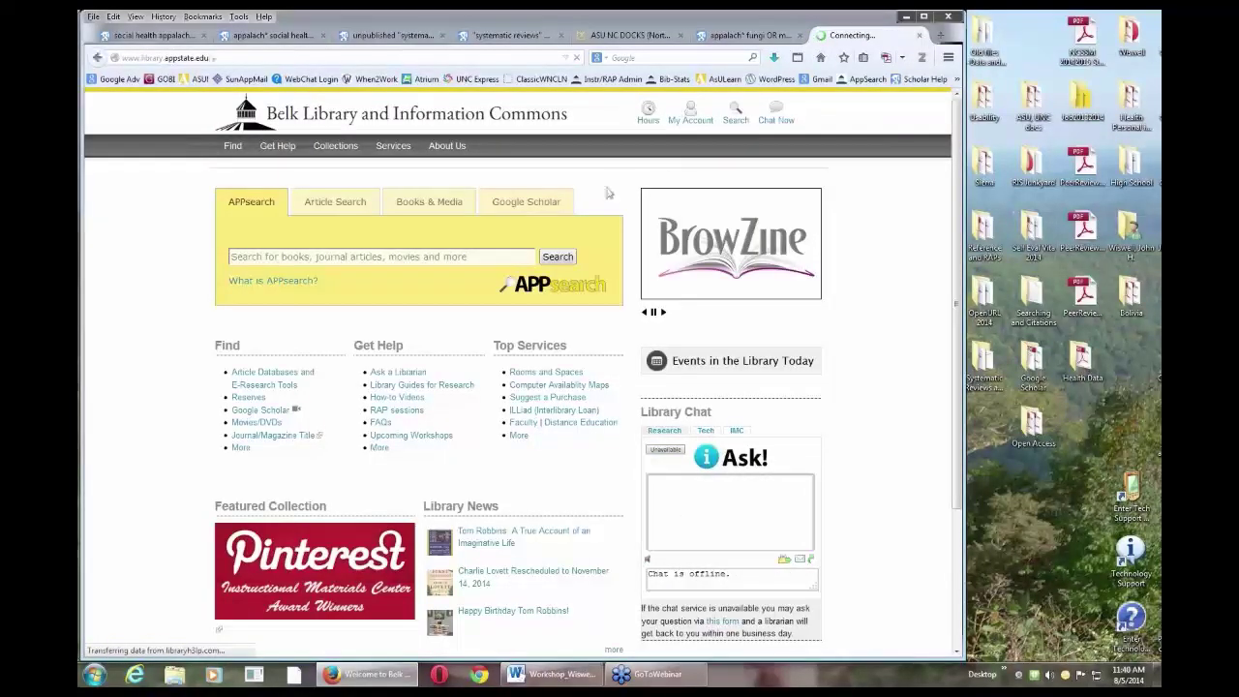
left_click(735, 116)
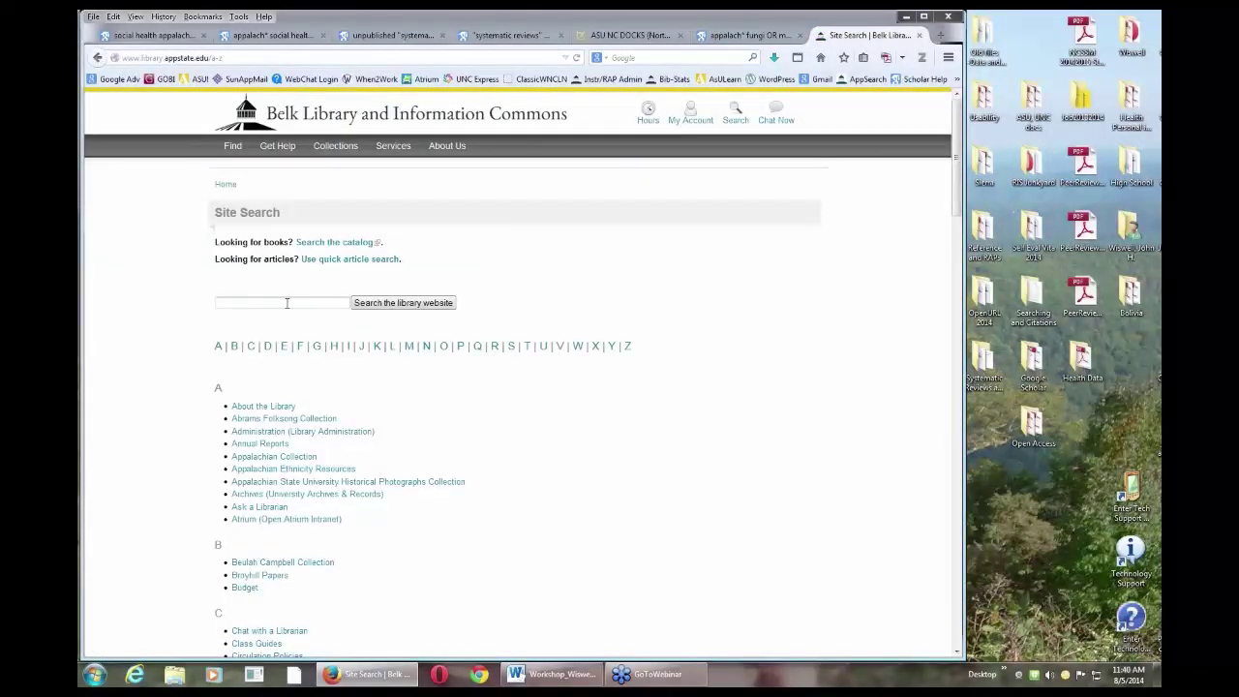
left_click(285, 303)
type("zotero")
key("Return")
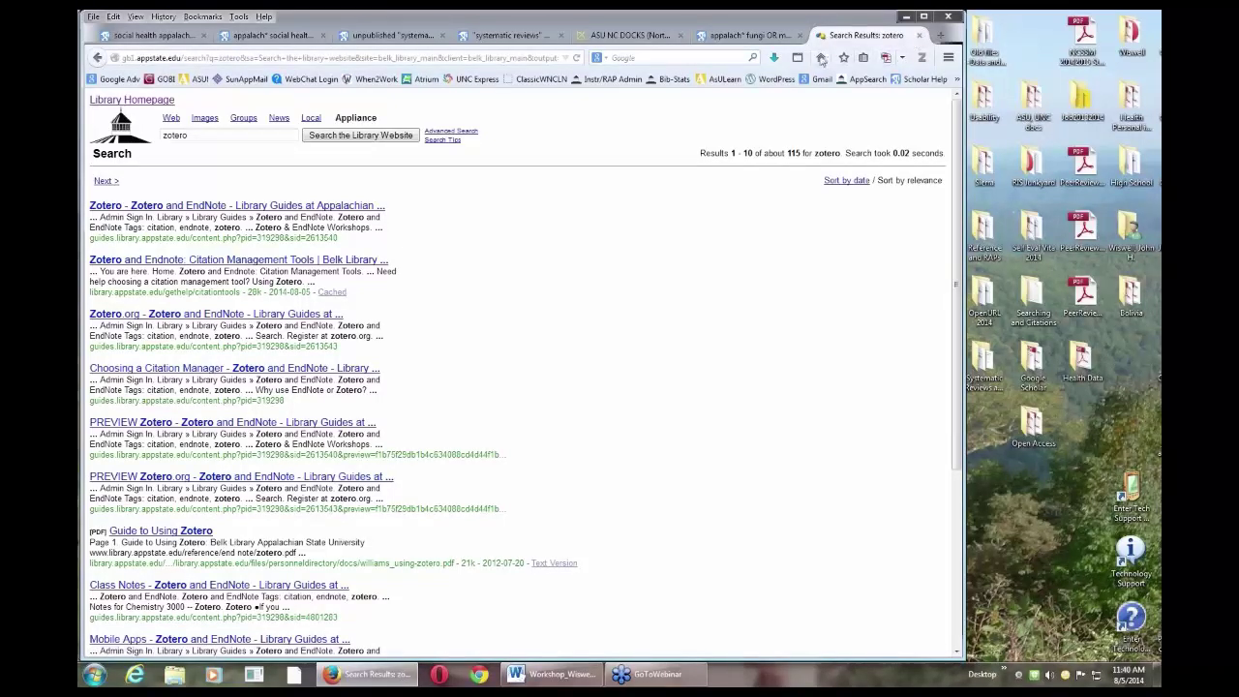
Step: Return to the Belk Library home page, and switch to the Word workshop notes
left_click(821, 58)
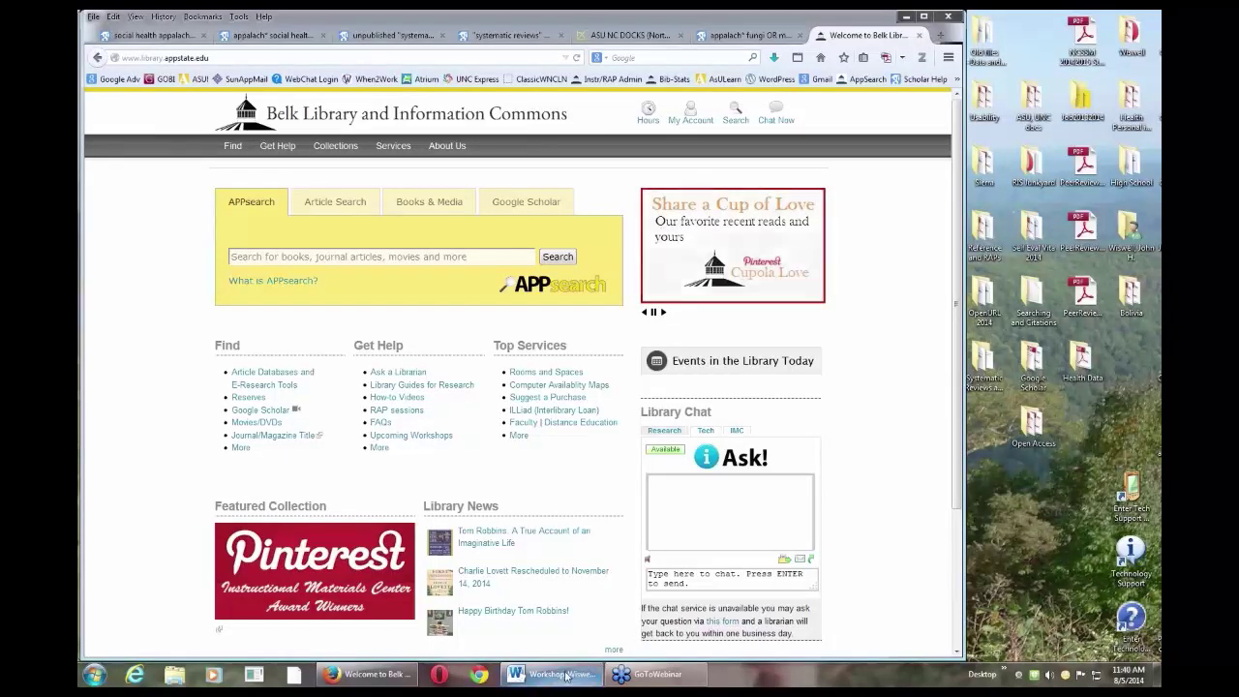
mouse_move(563, 676)
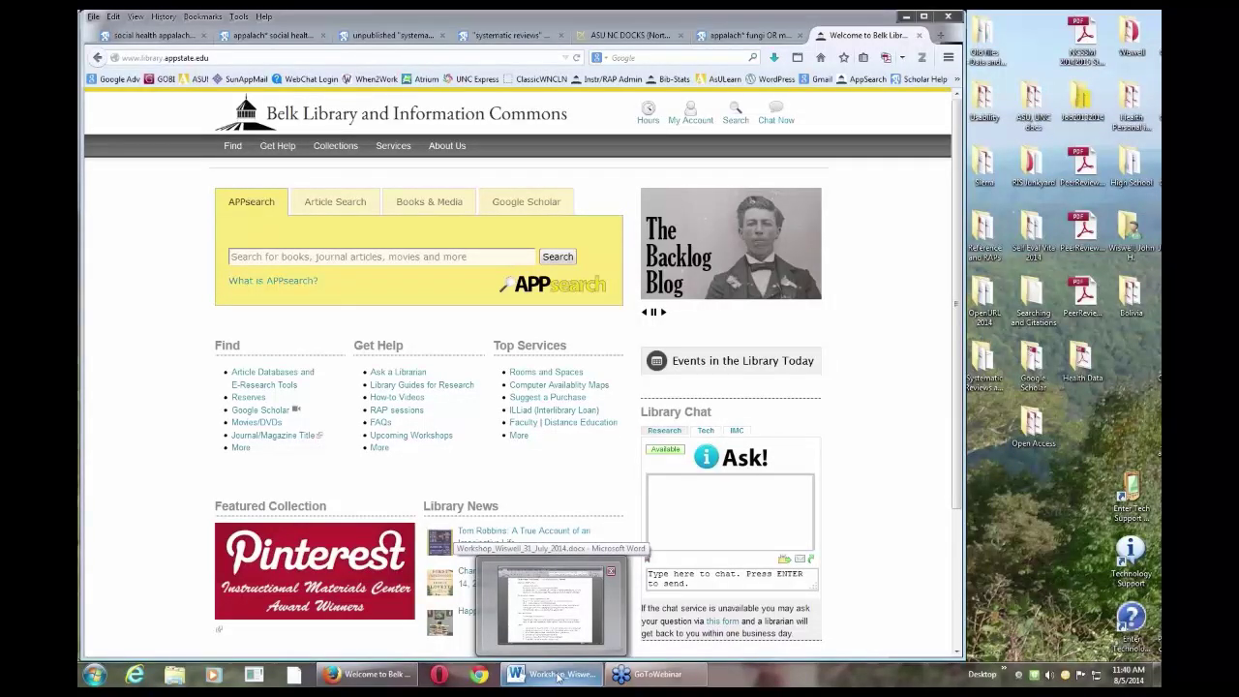
mouse_move(387, 677)
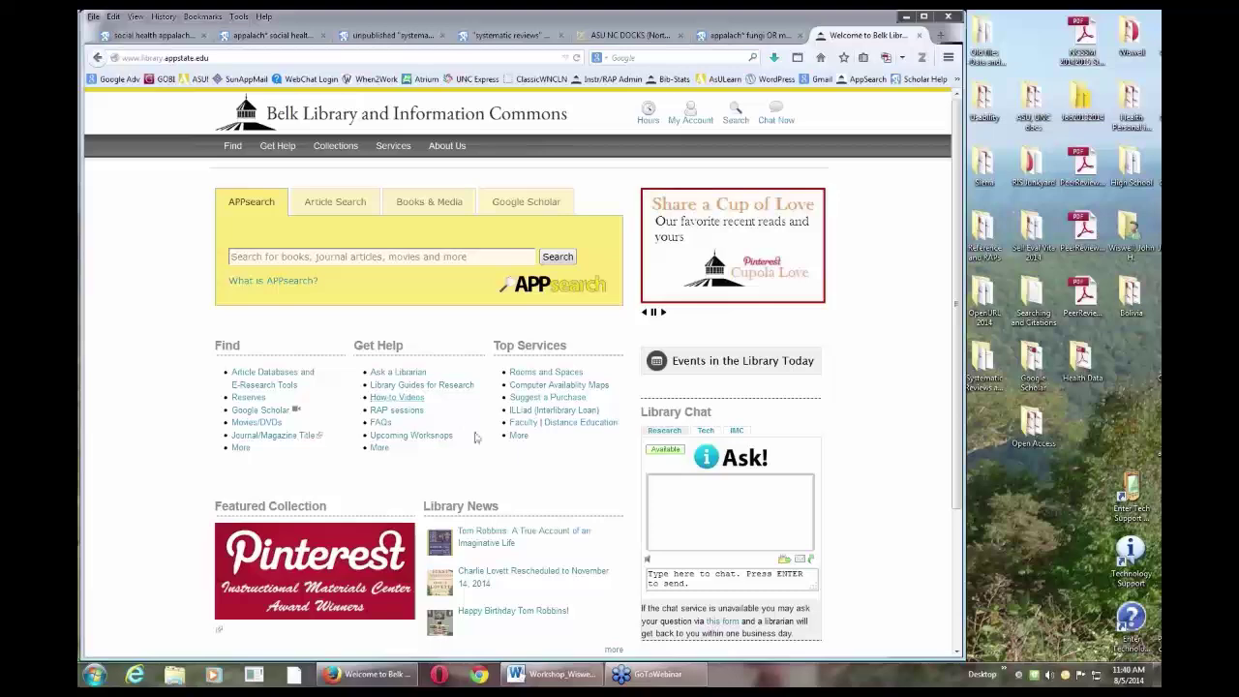
left_click(561, 675)
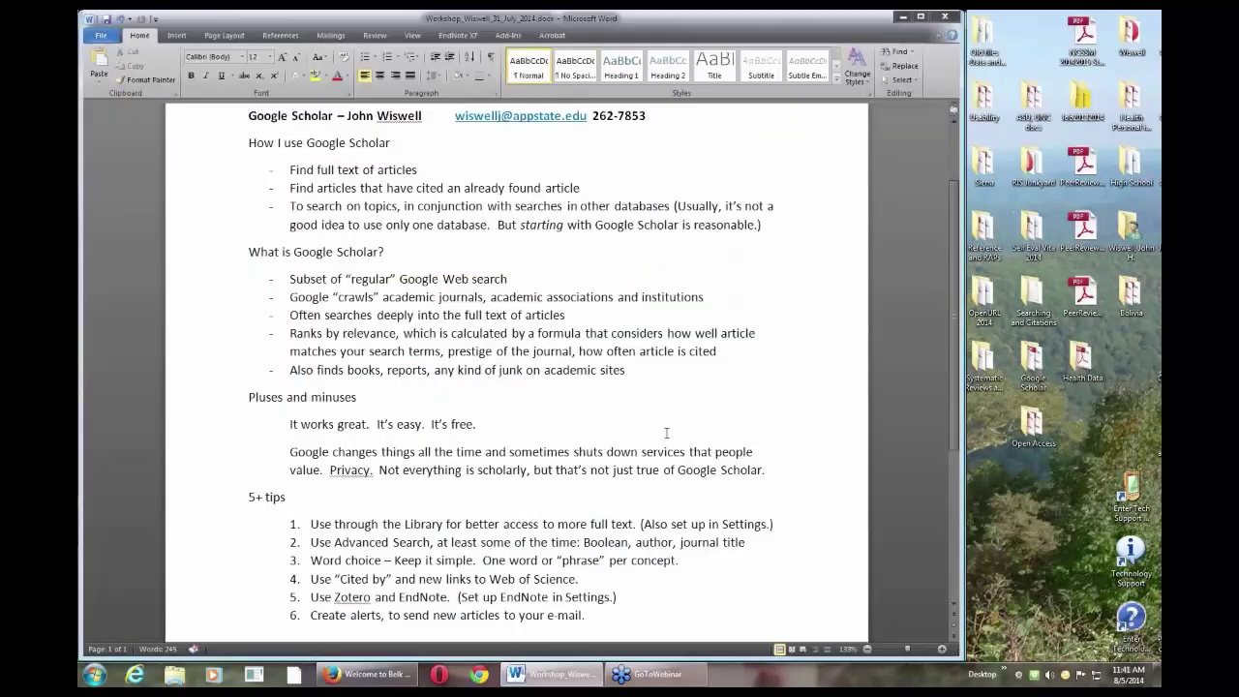